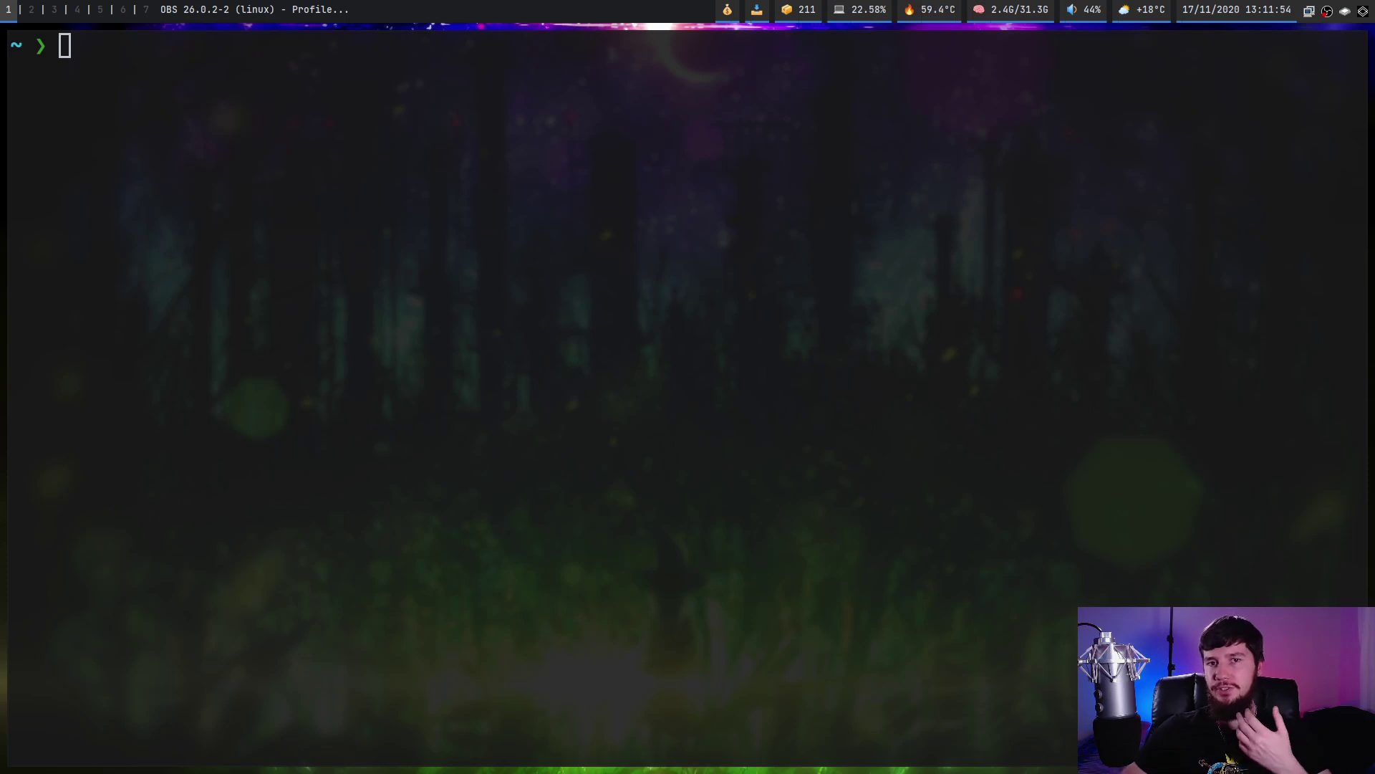
Step: Launch lf, enter .config, find picom.conf with a /pico search and open it in Neovim
text(lf)
key(Return)
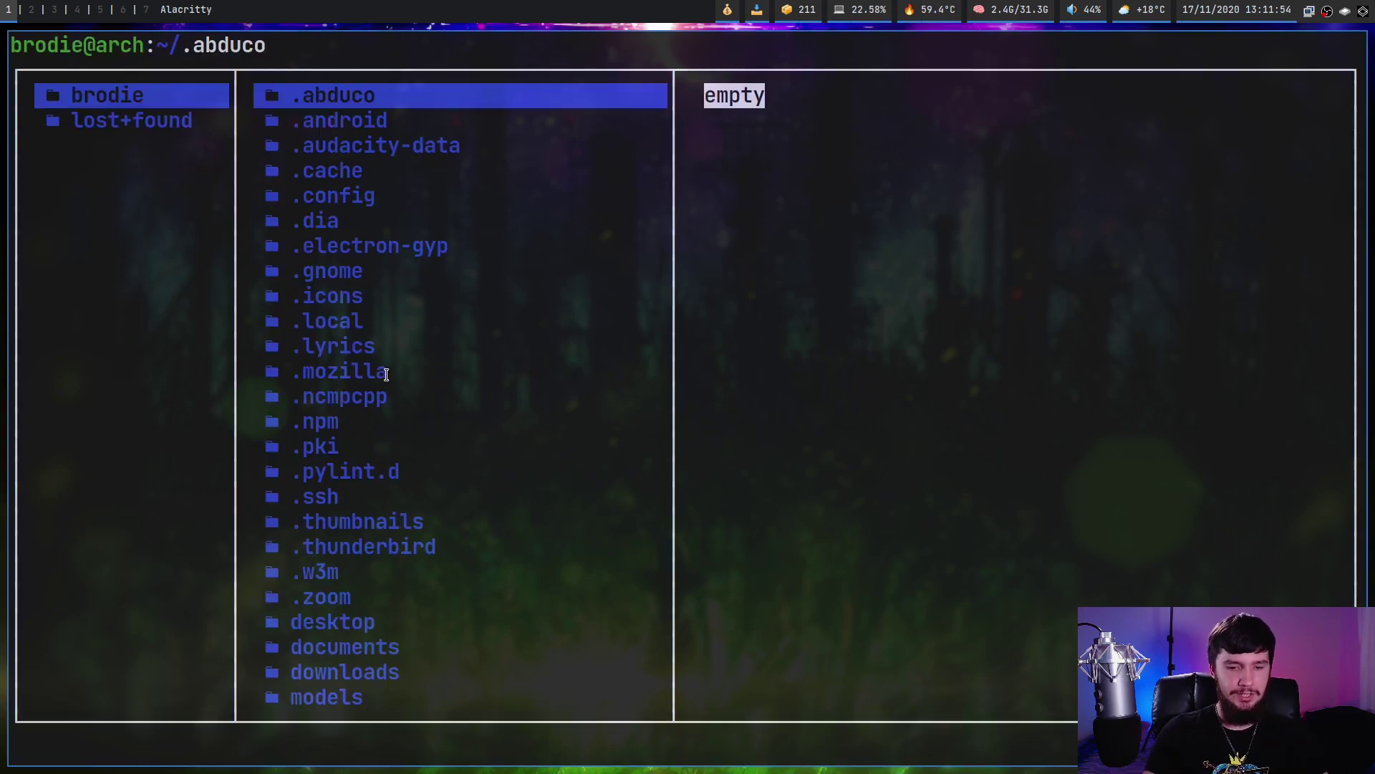
key(Down)
key(Down)
key(Down)
key(Down)
key(Right)
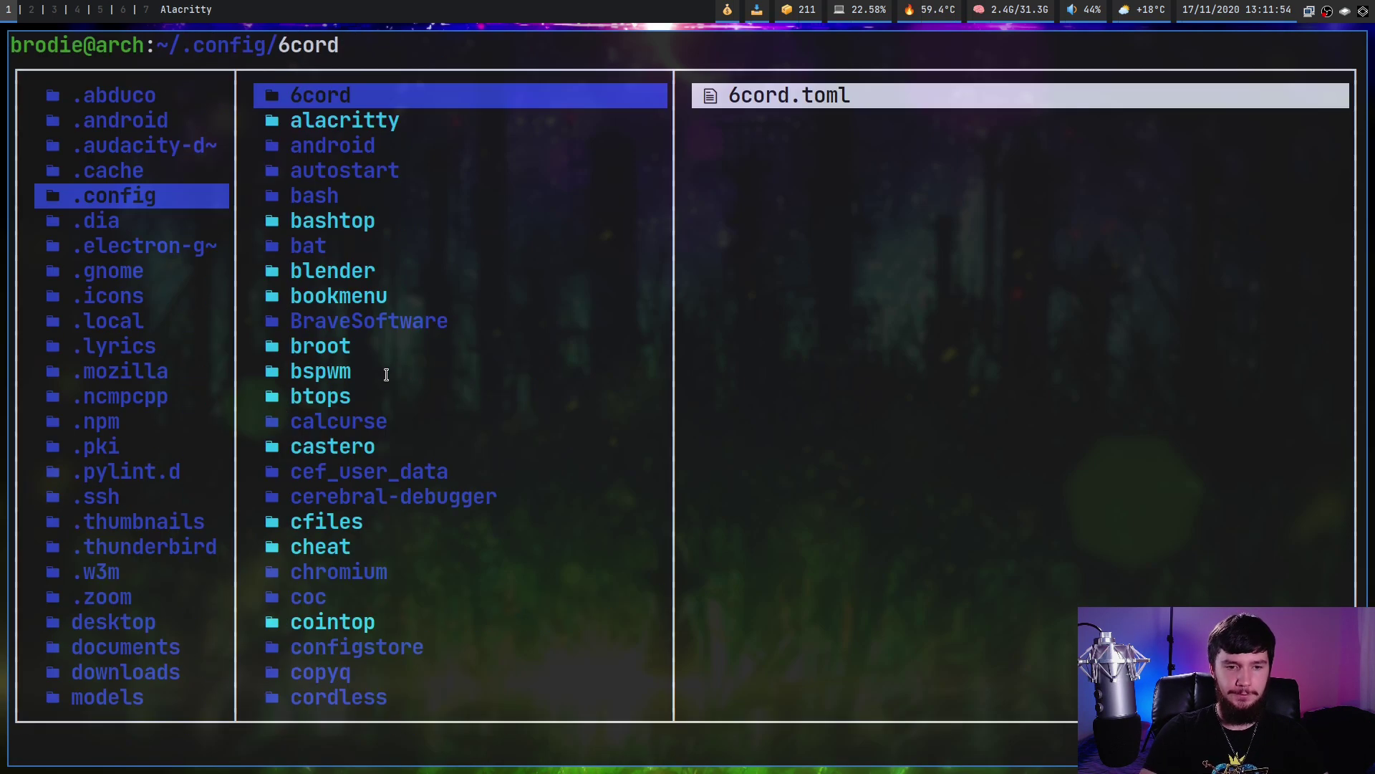
key(slash)
text(pico)
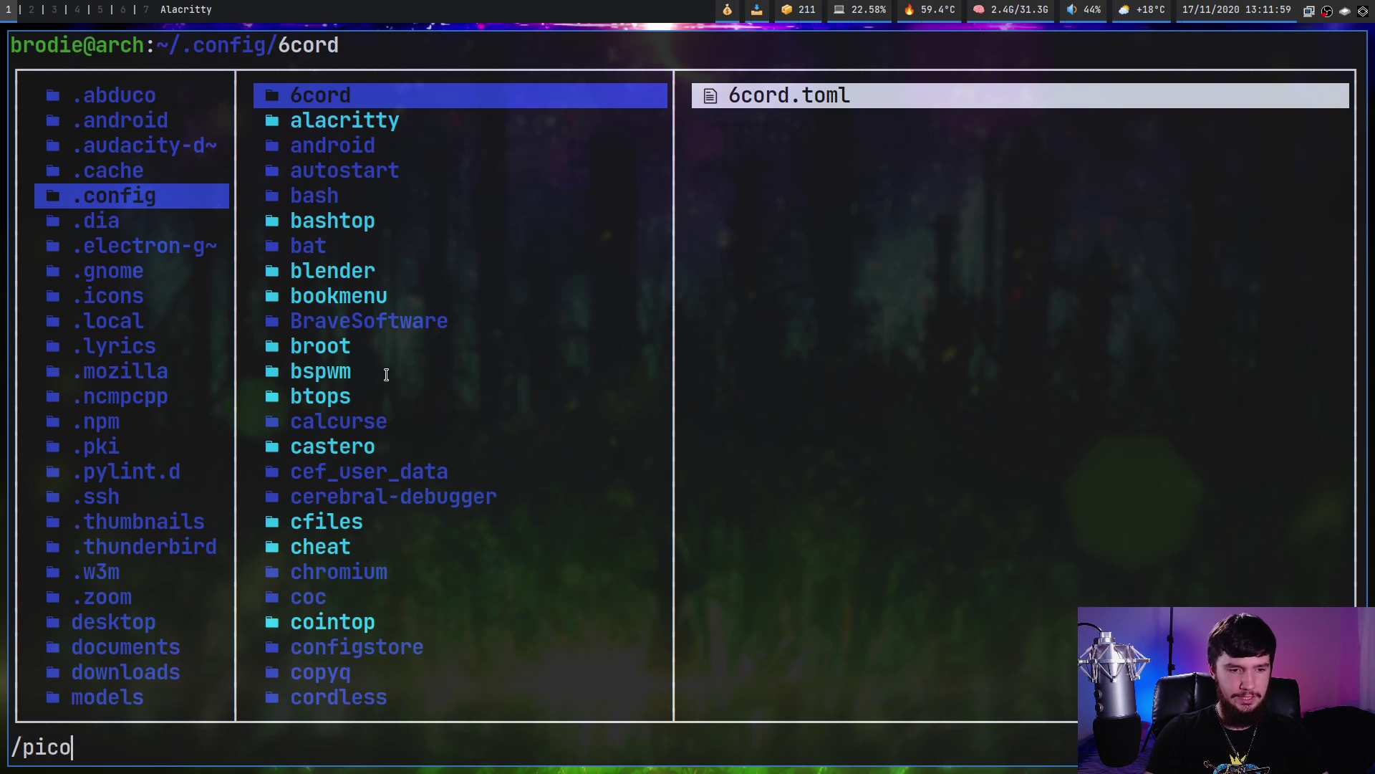
key(Return)
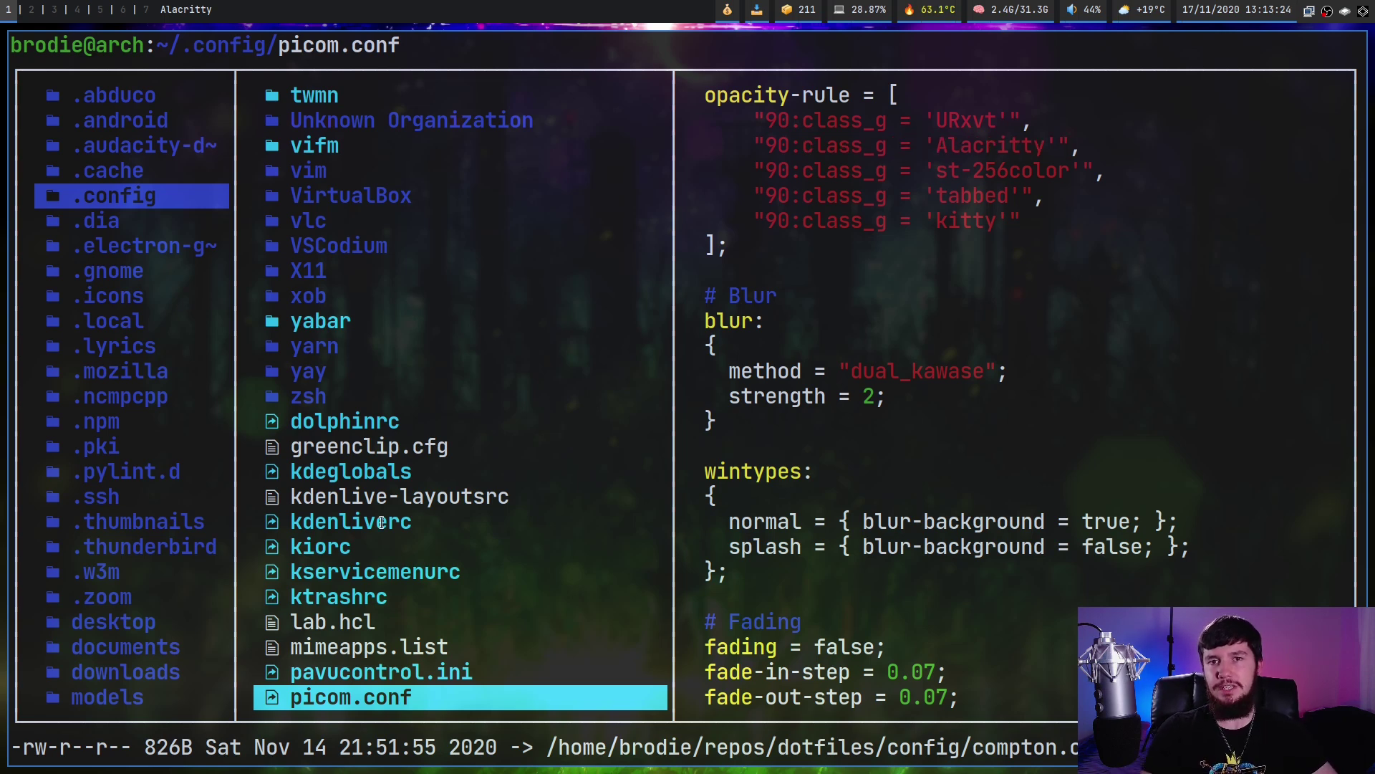
key(Return)
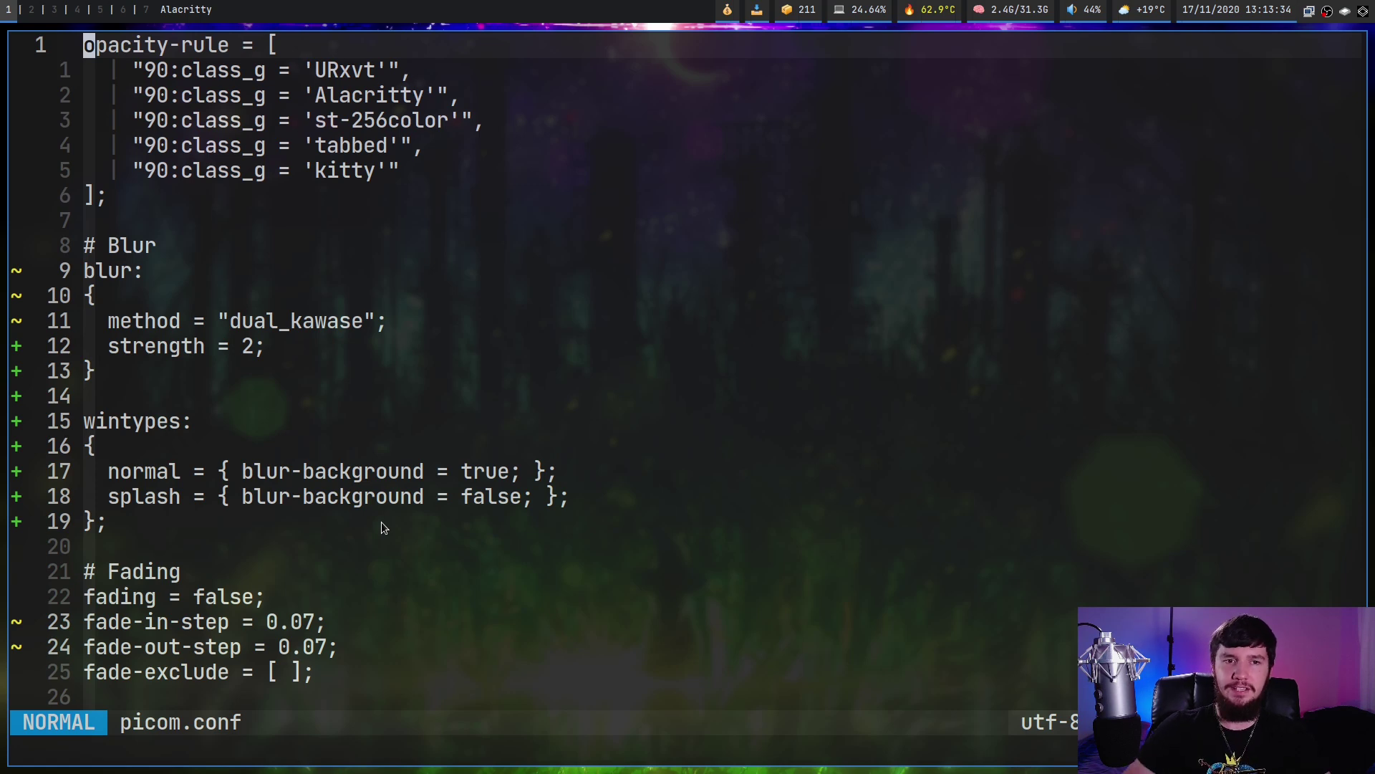
drag(399, 178, 12, 77)
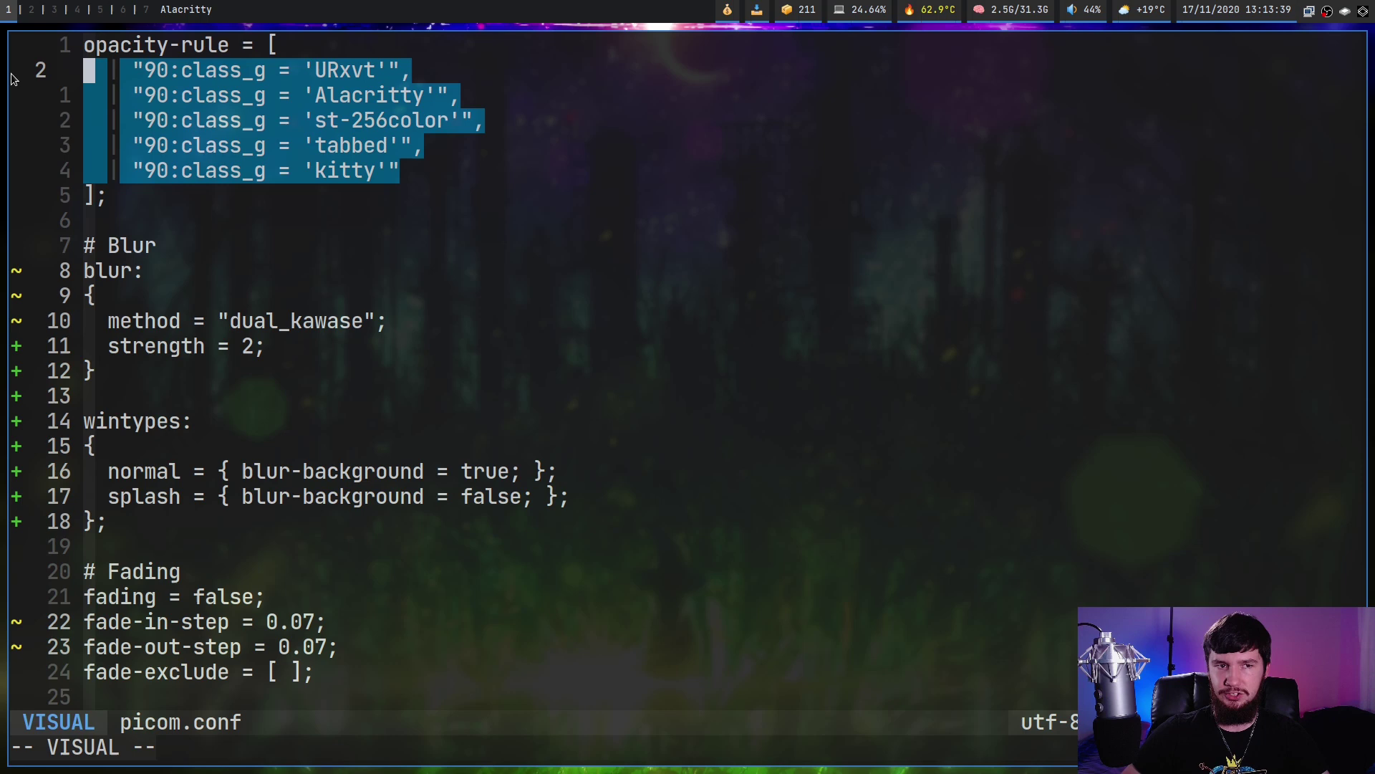
click(229, 79)
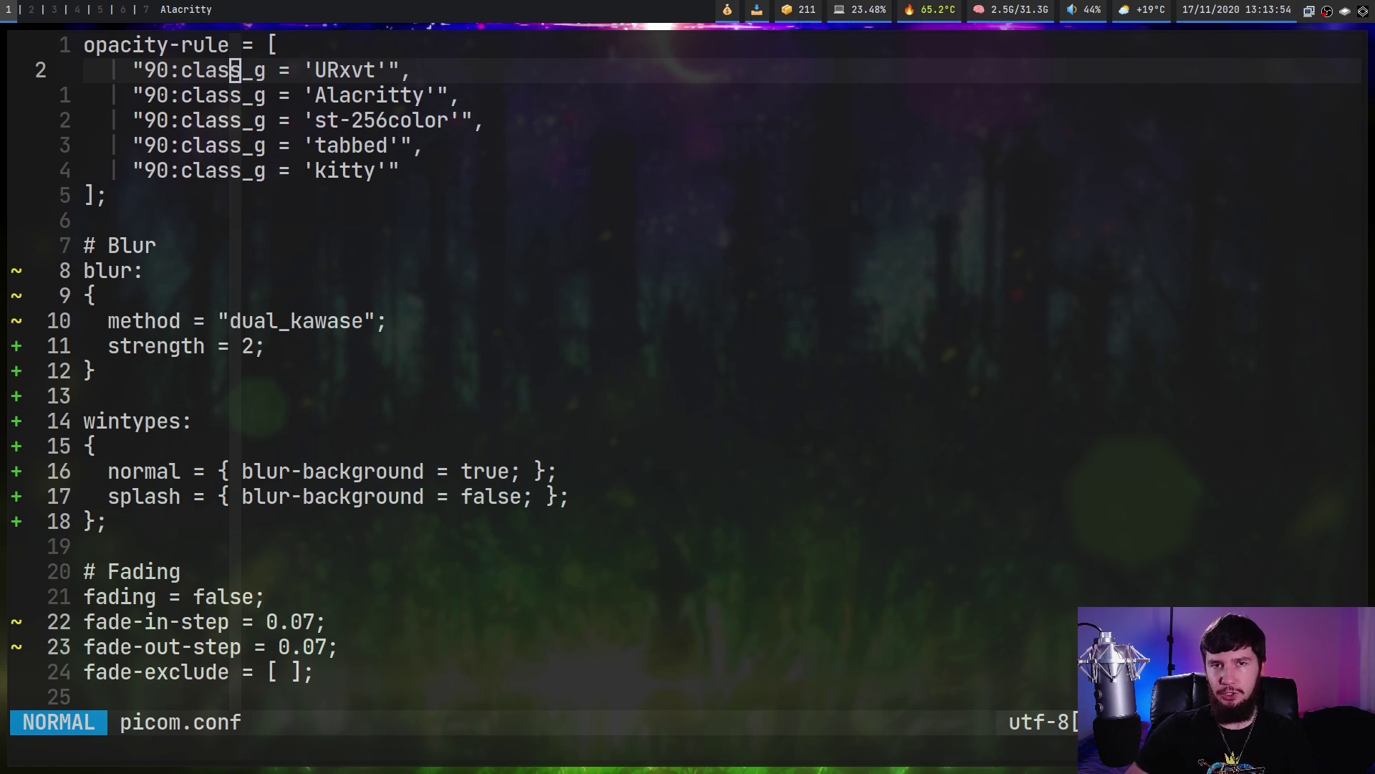
Step: Open a second terminal and run xprop on the Alacritty window, highlighting its WM_CLASS 'Alacritty'
key(super+Return)
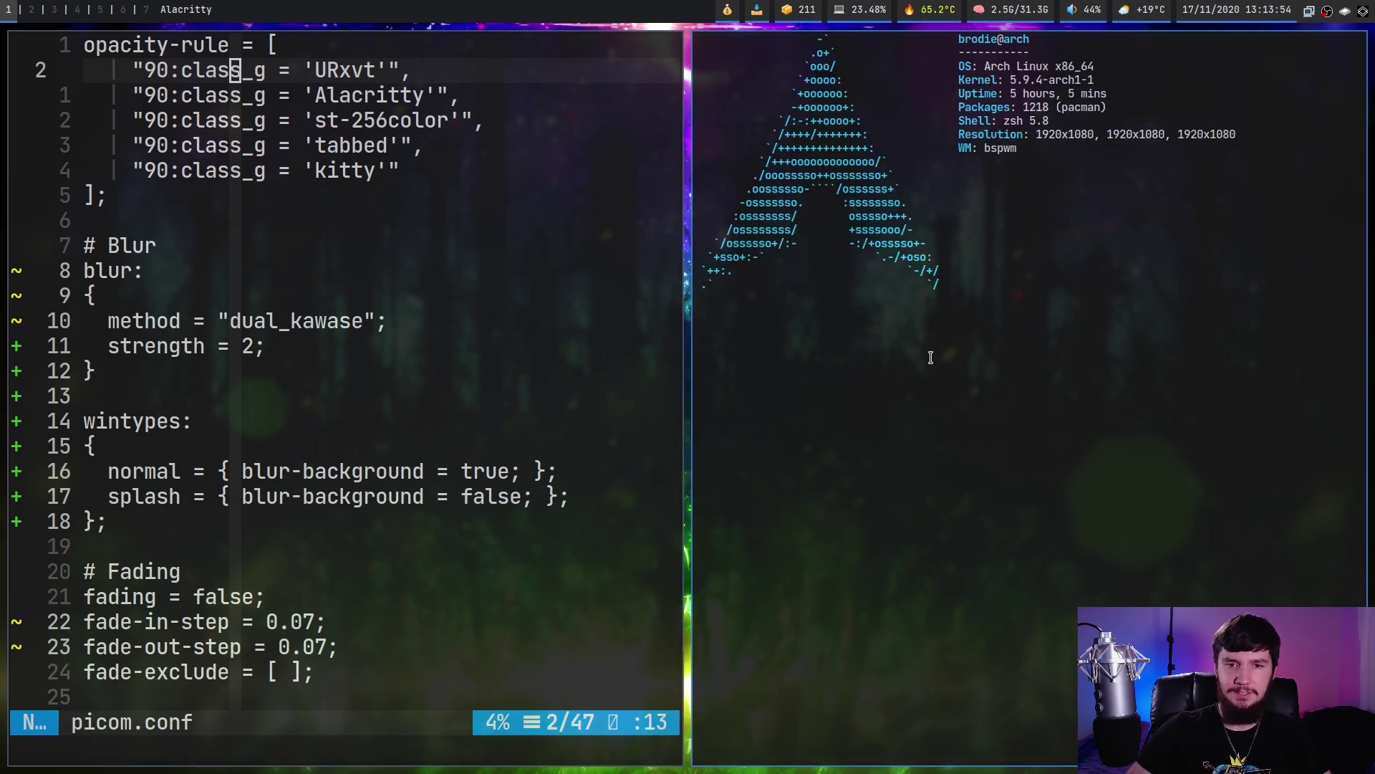
key(ctrl+equal)
key(ctrl+equal)
key(ctrl+equal)
key(ctrl+equal)
key(ctrl+equal)
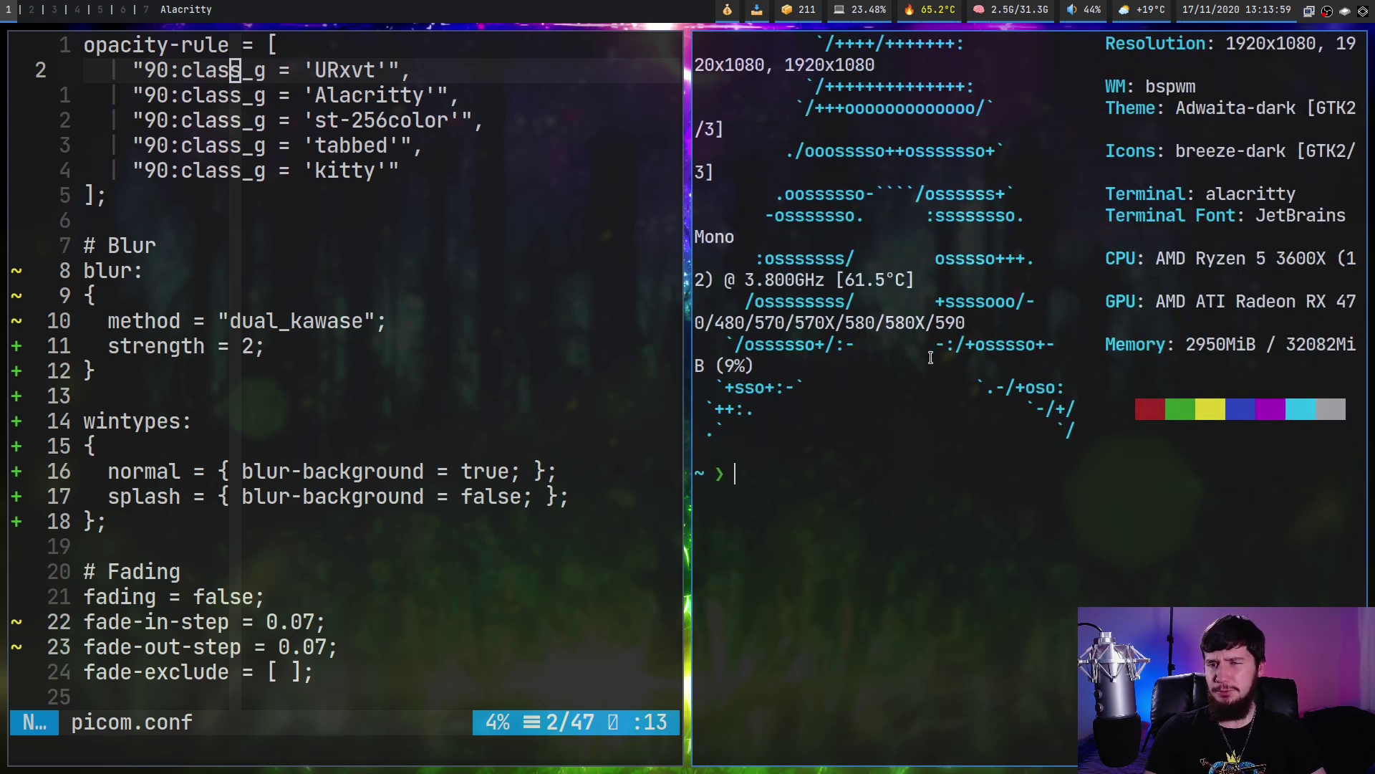
key(ctrl+minus)
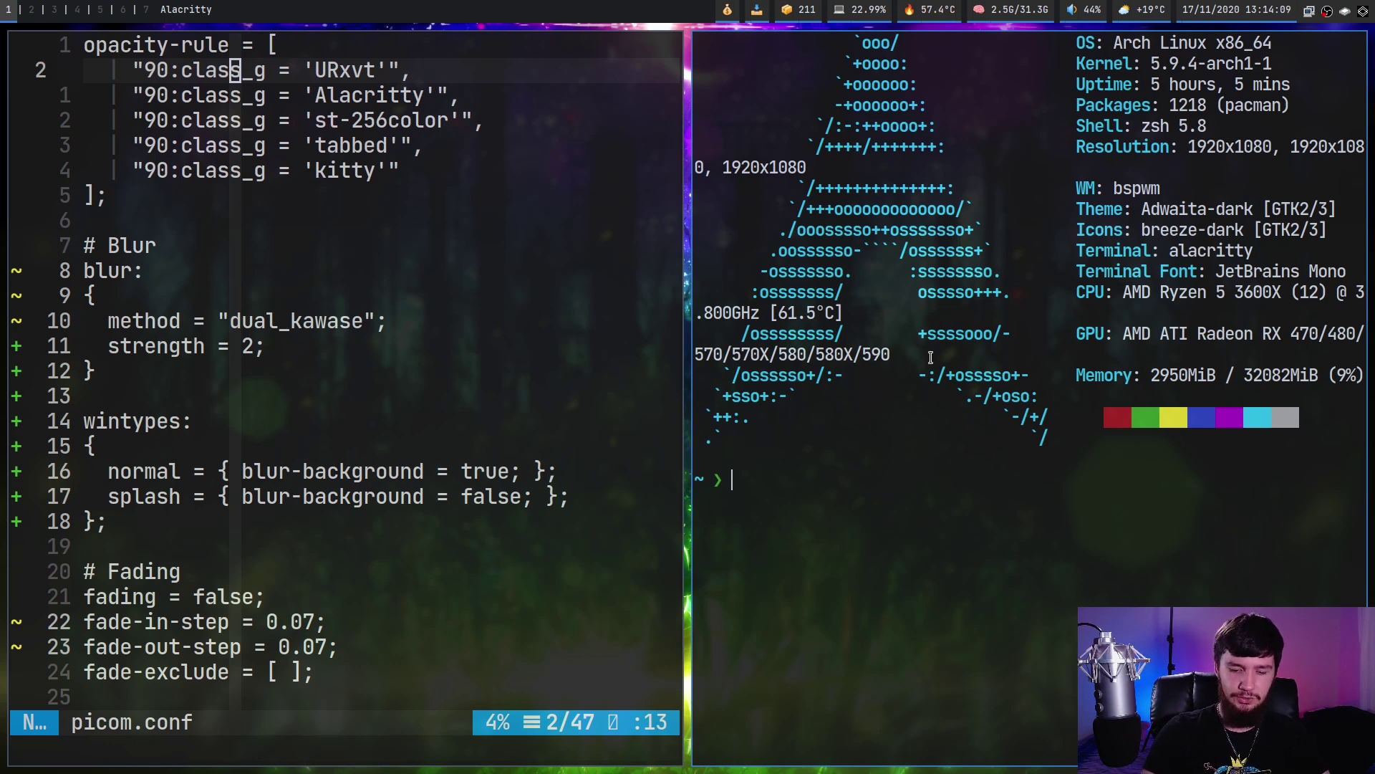
text(xprop)
key(Return)
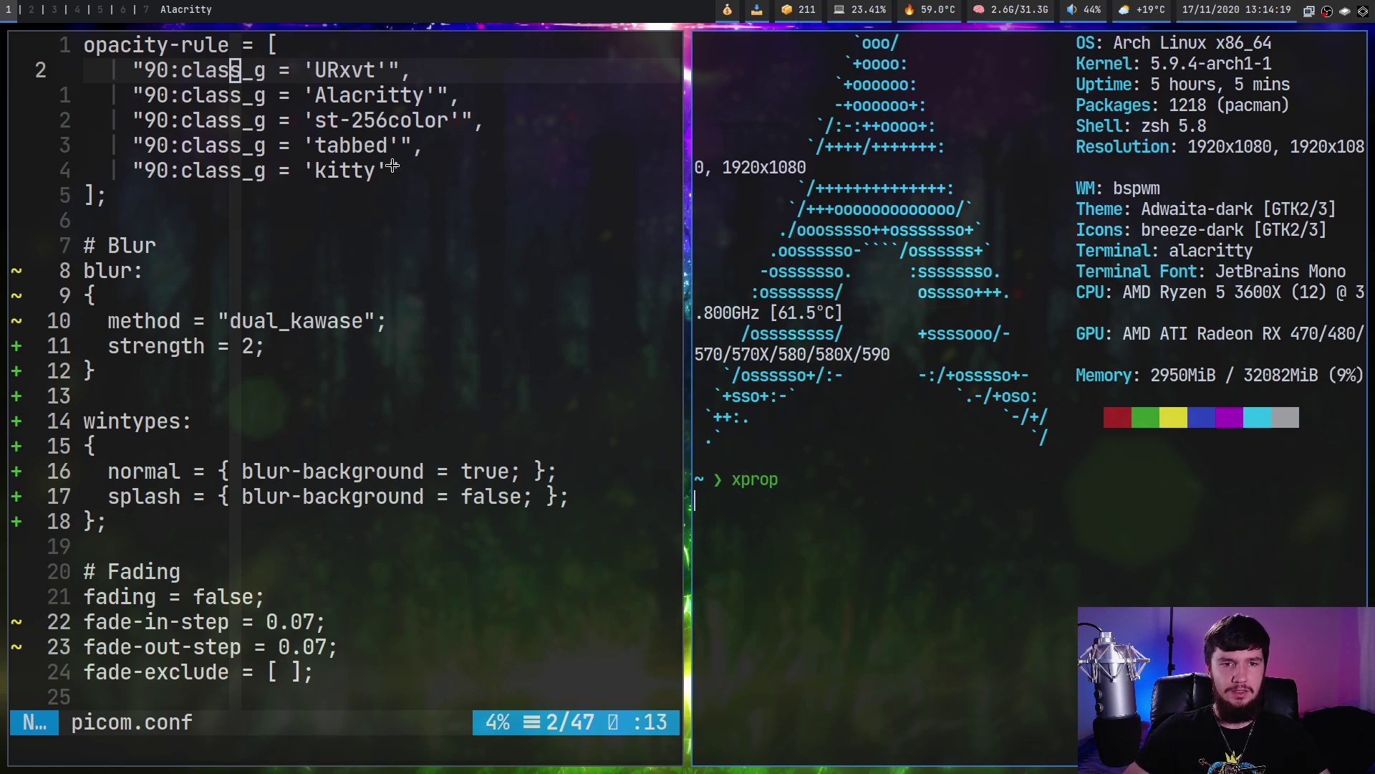
click(383, 200)
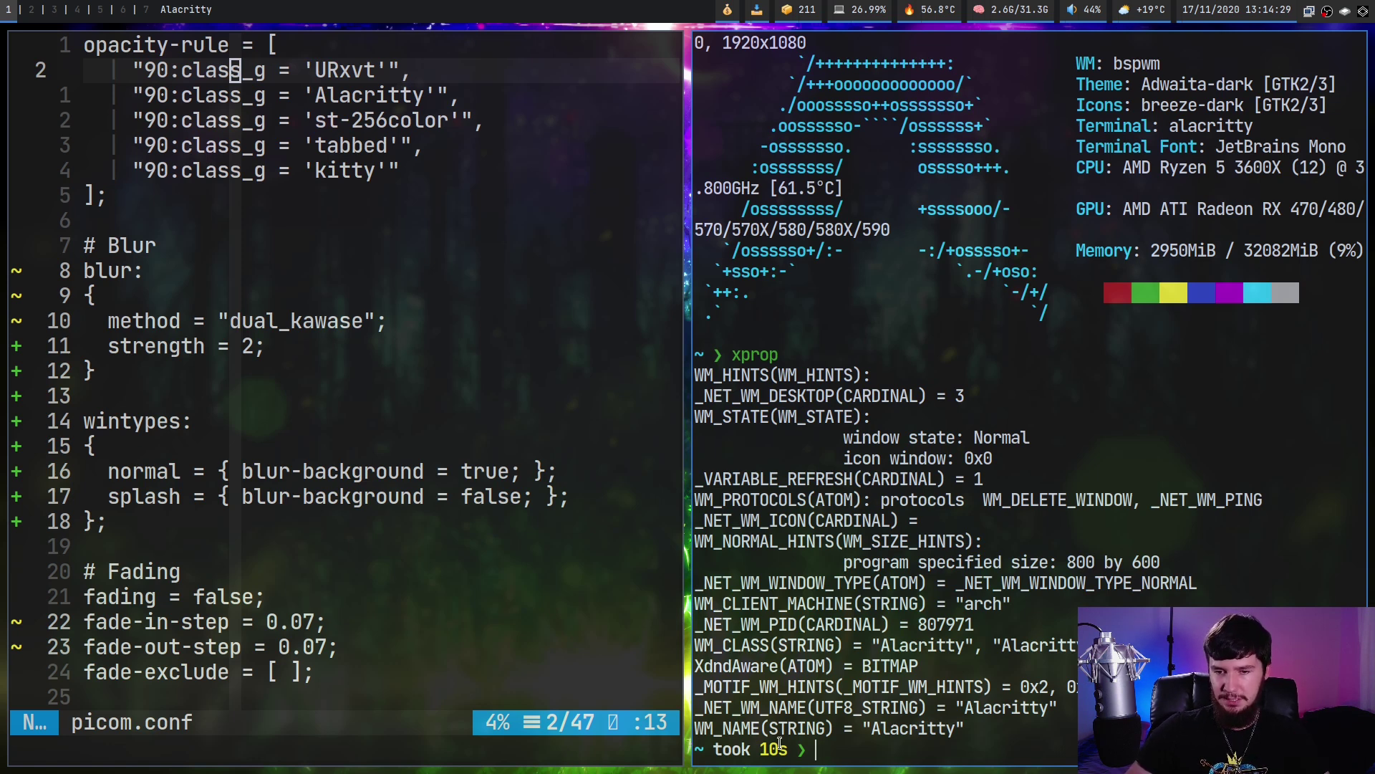
drag(722, 646, 811, 646)
Step: Launch st from dmenu and inspect it with xprop, showing its class st-256color
key(super+space)
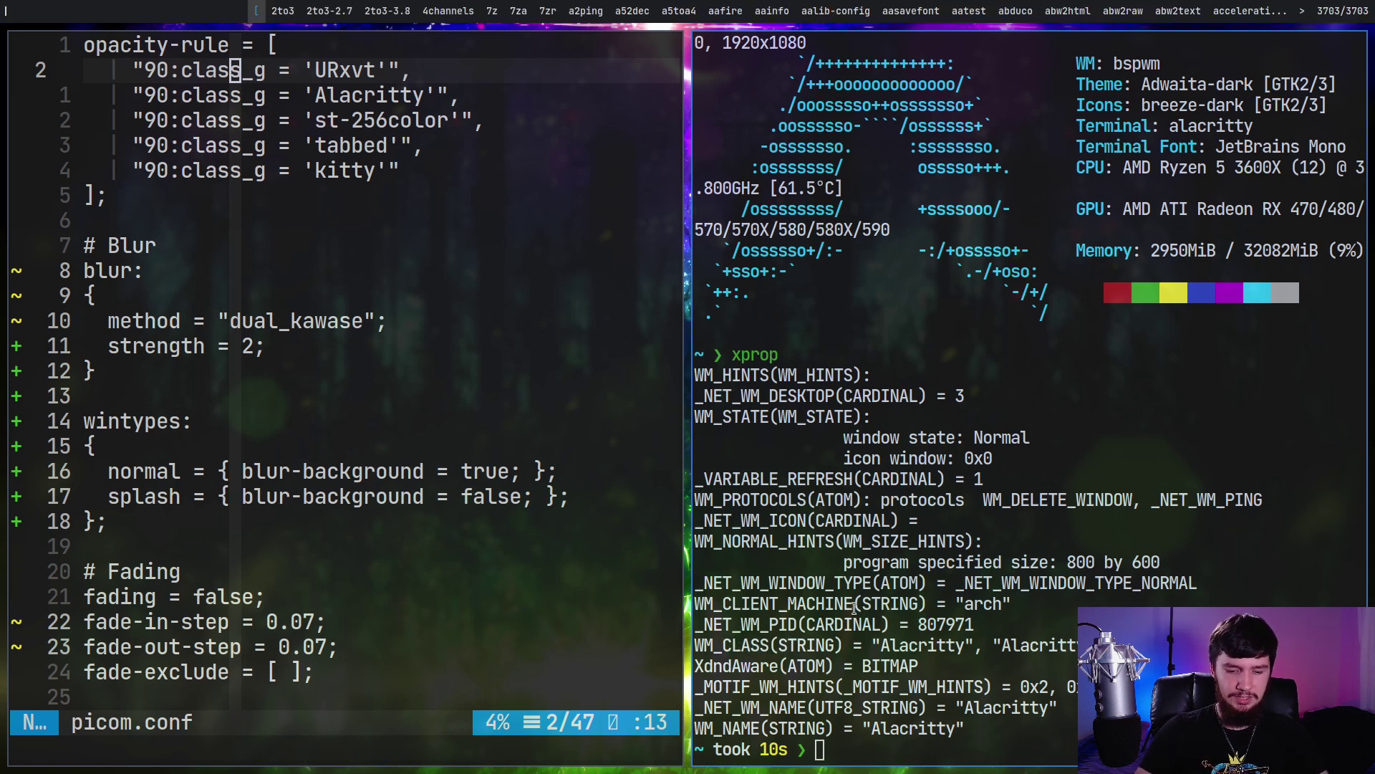
text(st)
key(Return)
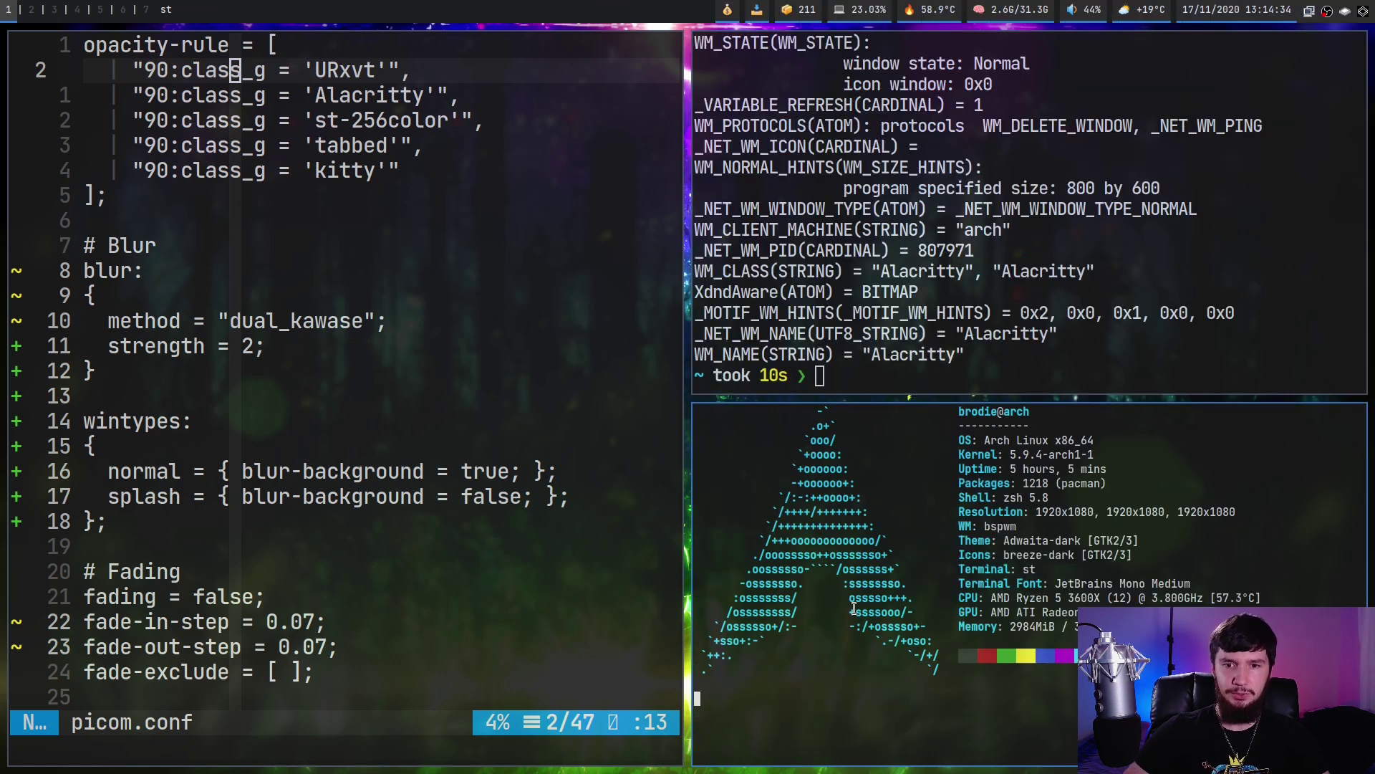
key(Up)
key(Return)
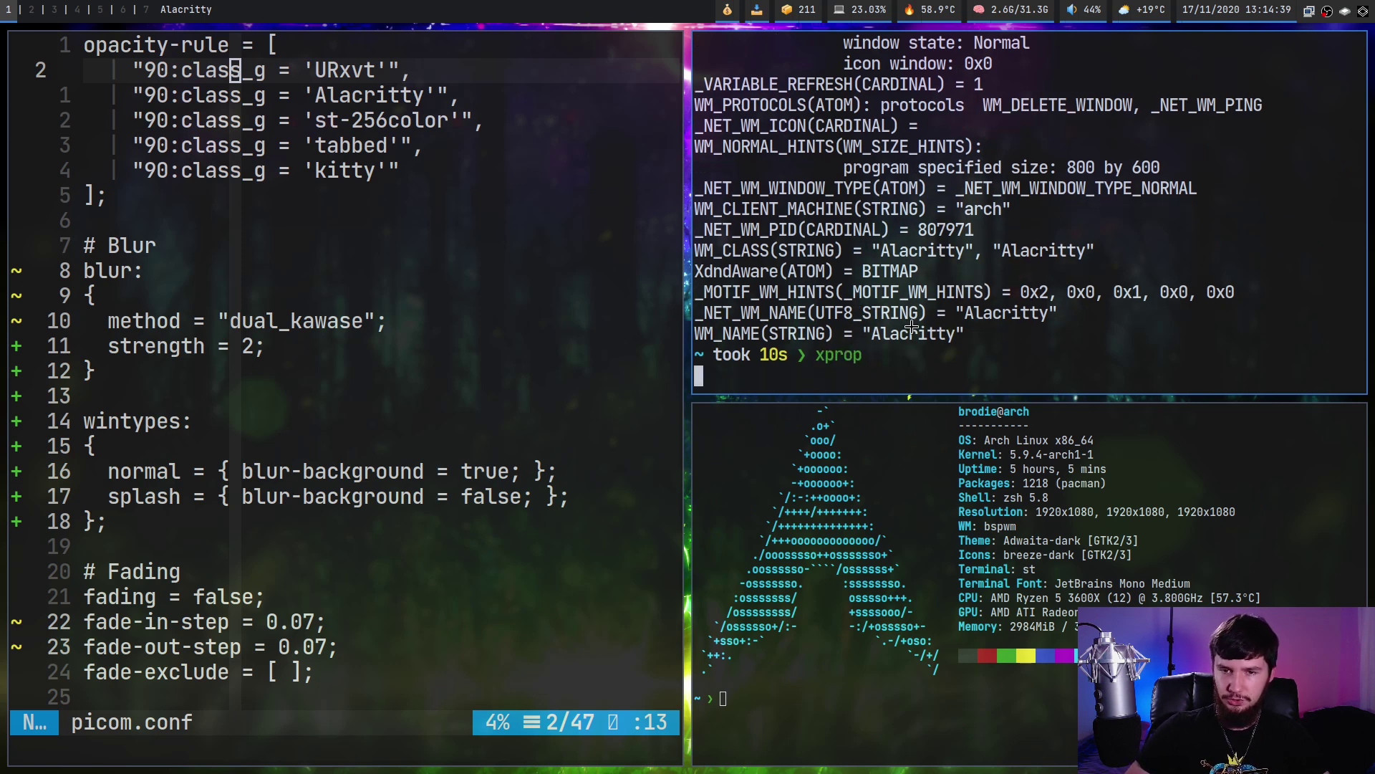
click(918, 519)
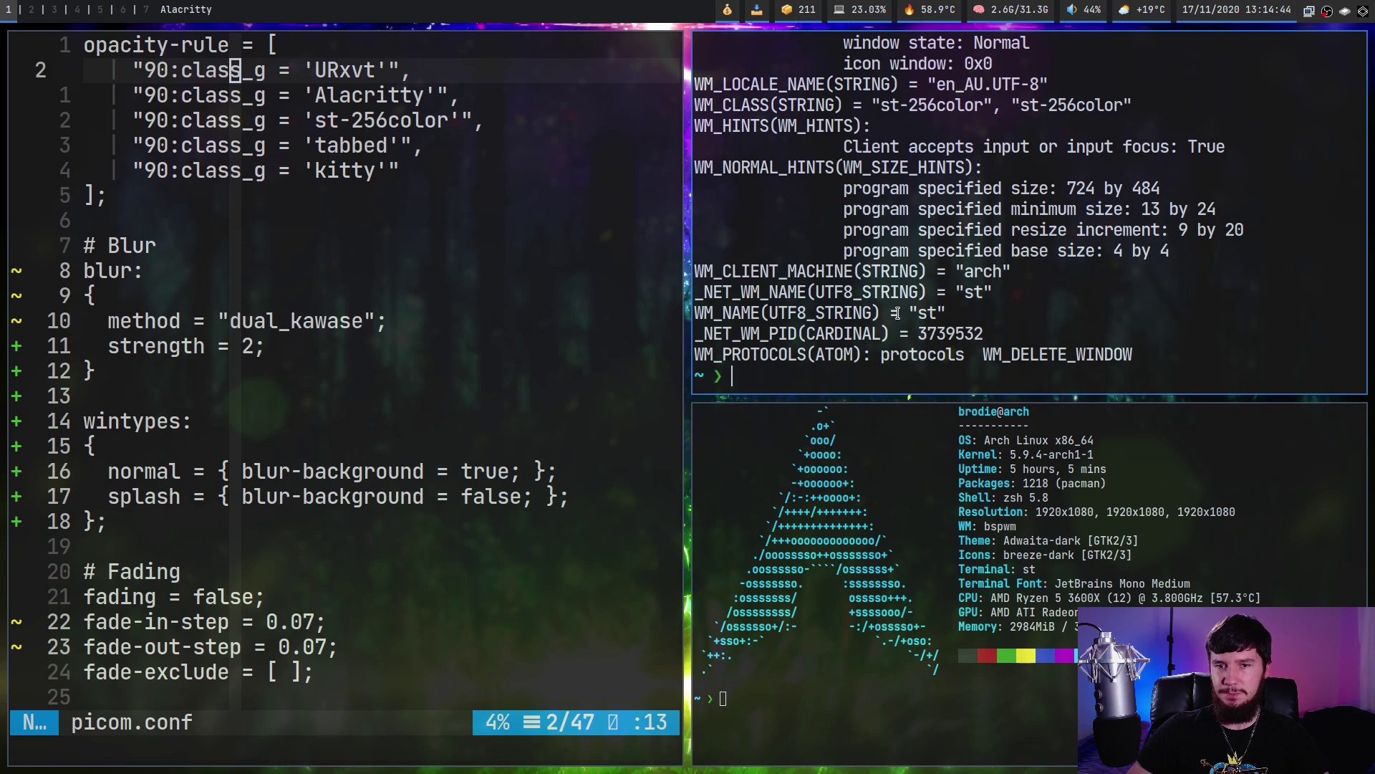
key(super+f)
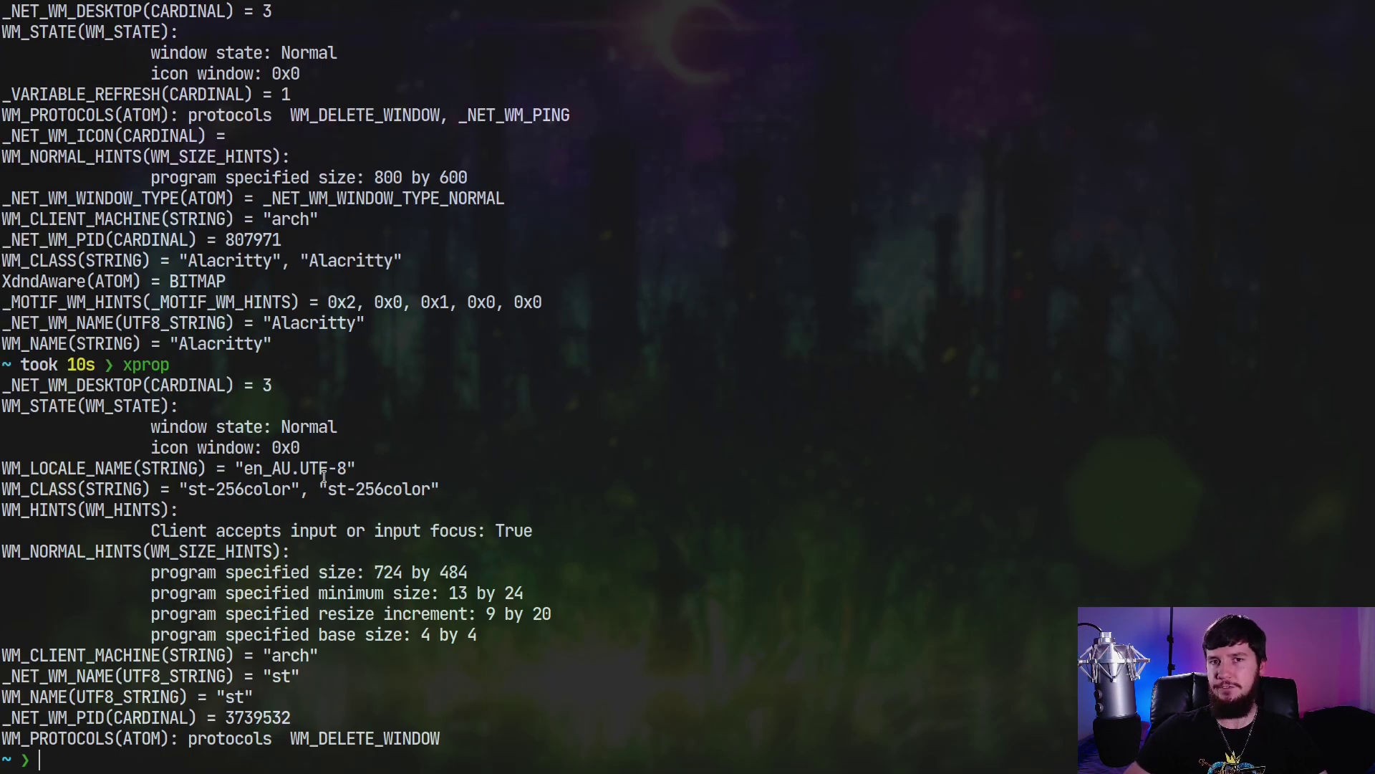
key(super+f)
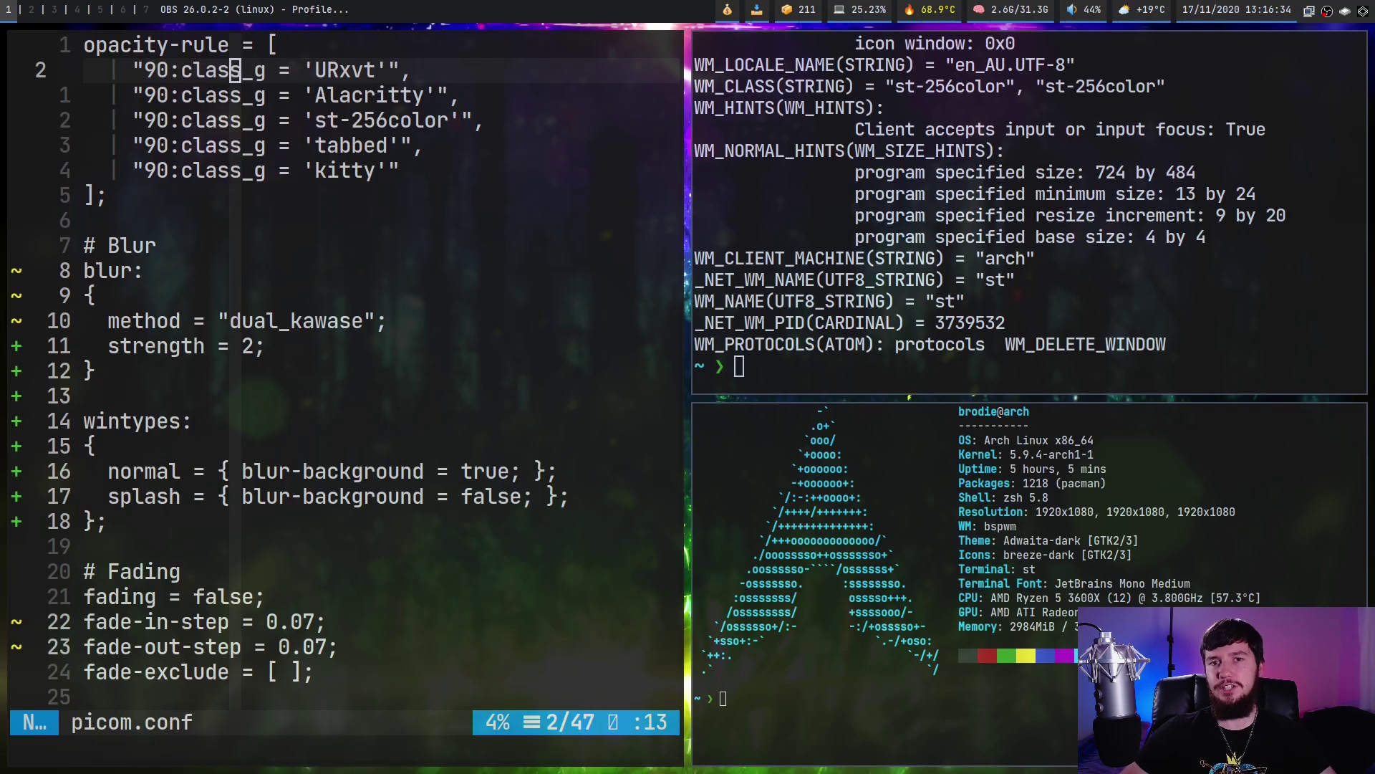
key(super+f)
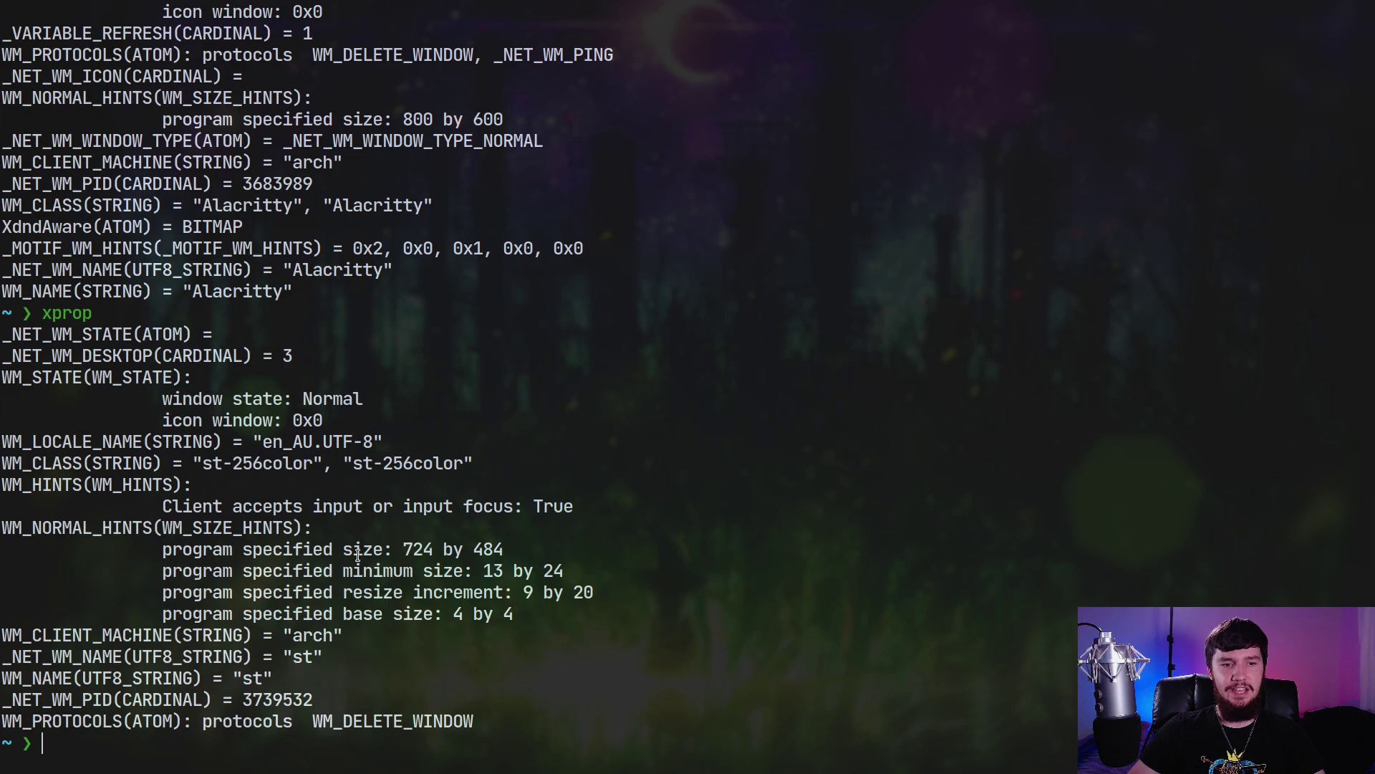
key(super+f)
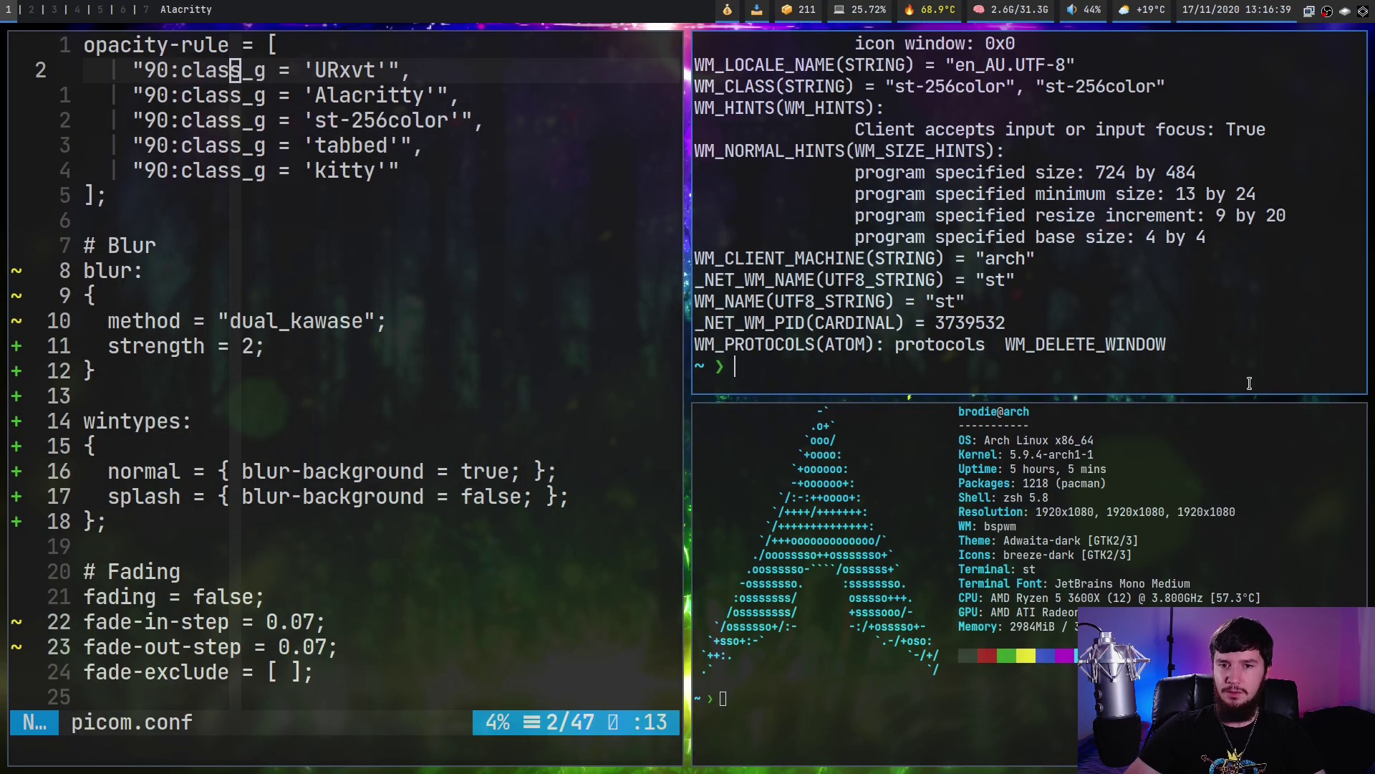
Step: Run xprop on Alacritty and highlight its NORMAL window type and Alacritty class name
text(xprop)
key(Return)
click(622, 331)
key(super+f)
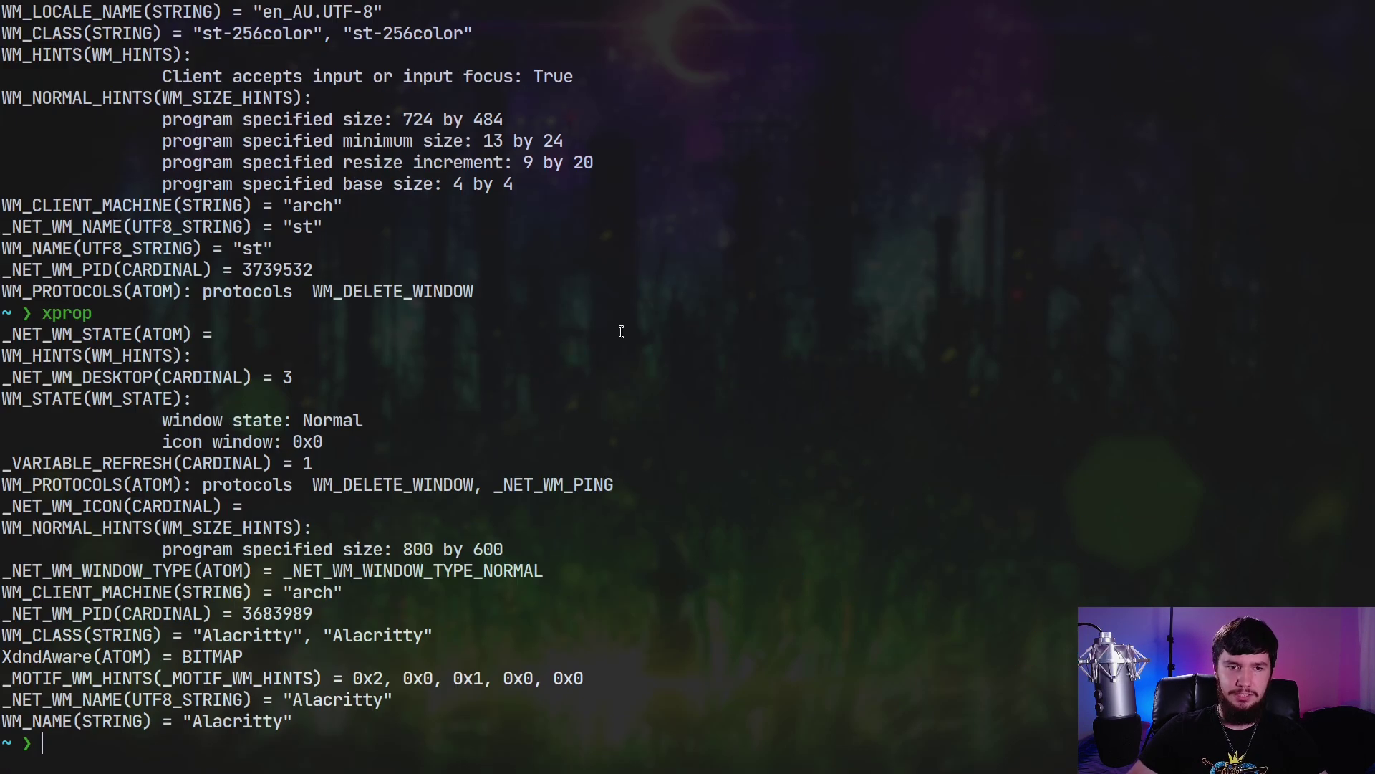
drag(482, 571, 546, 574)
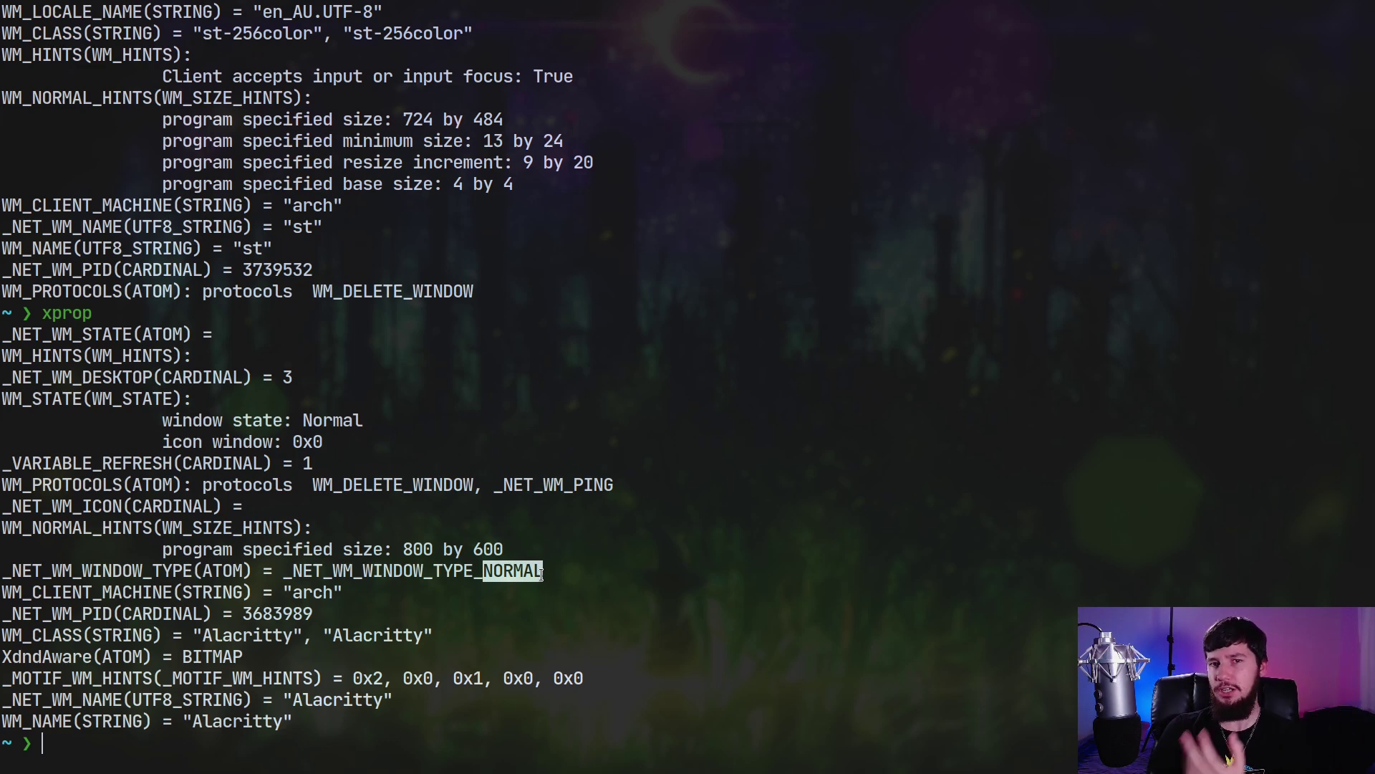
click(541, 573)
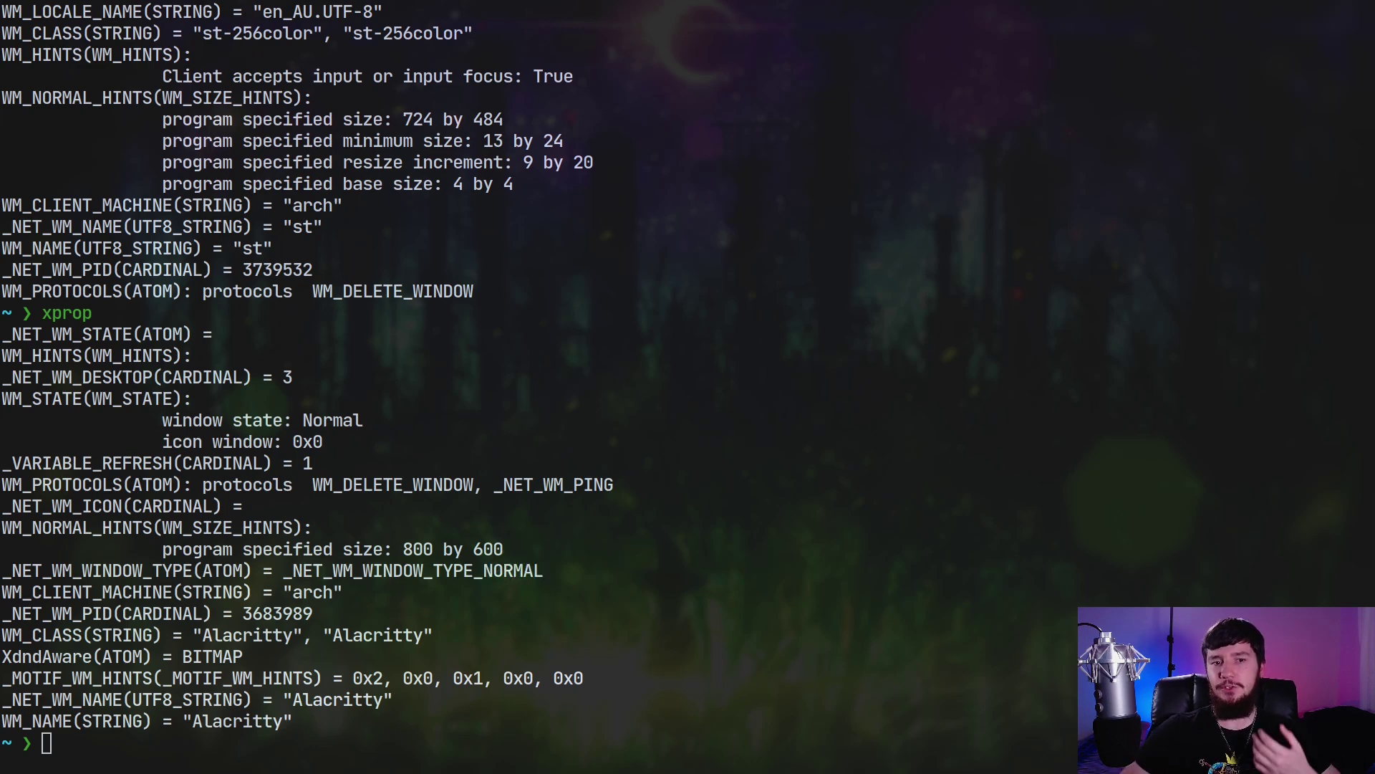
drag(209, 636, 422, 640)
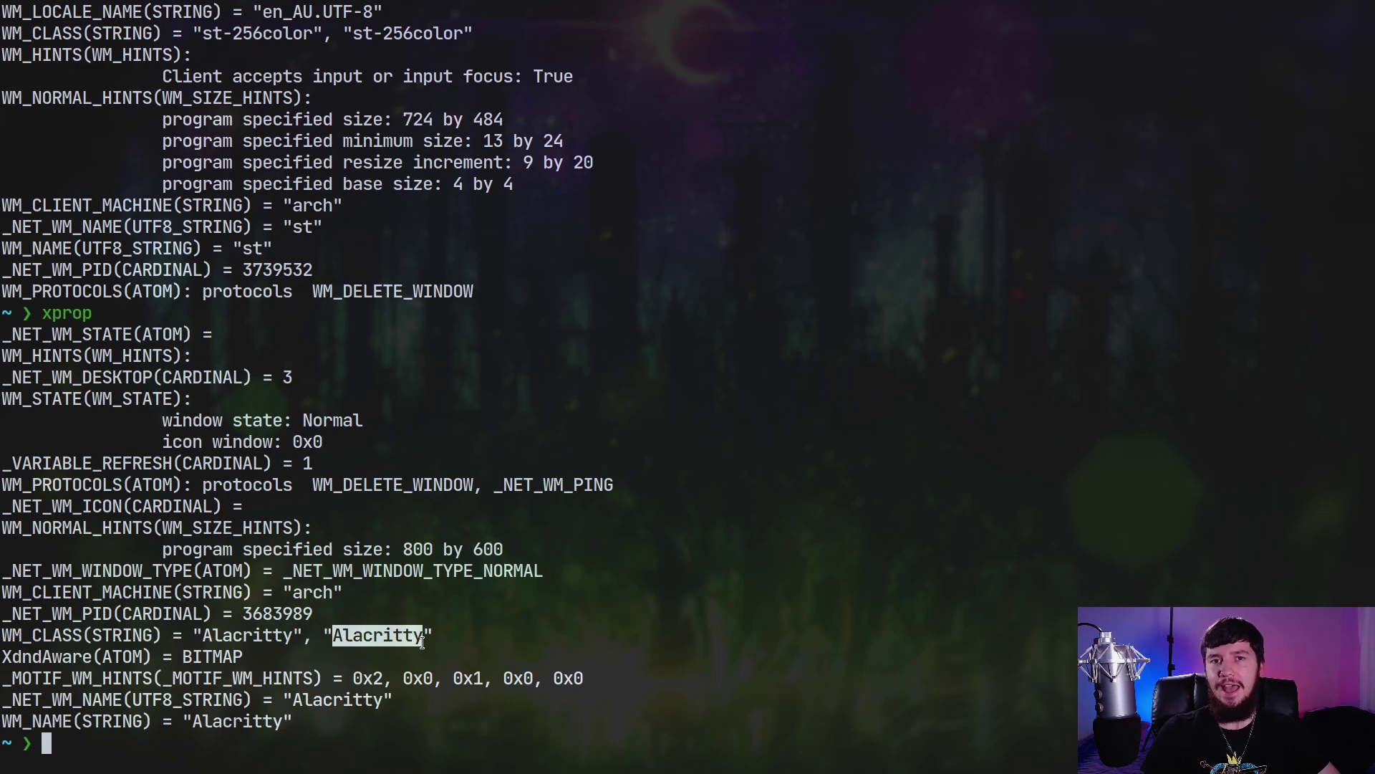
key(super+f)
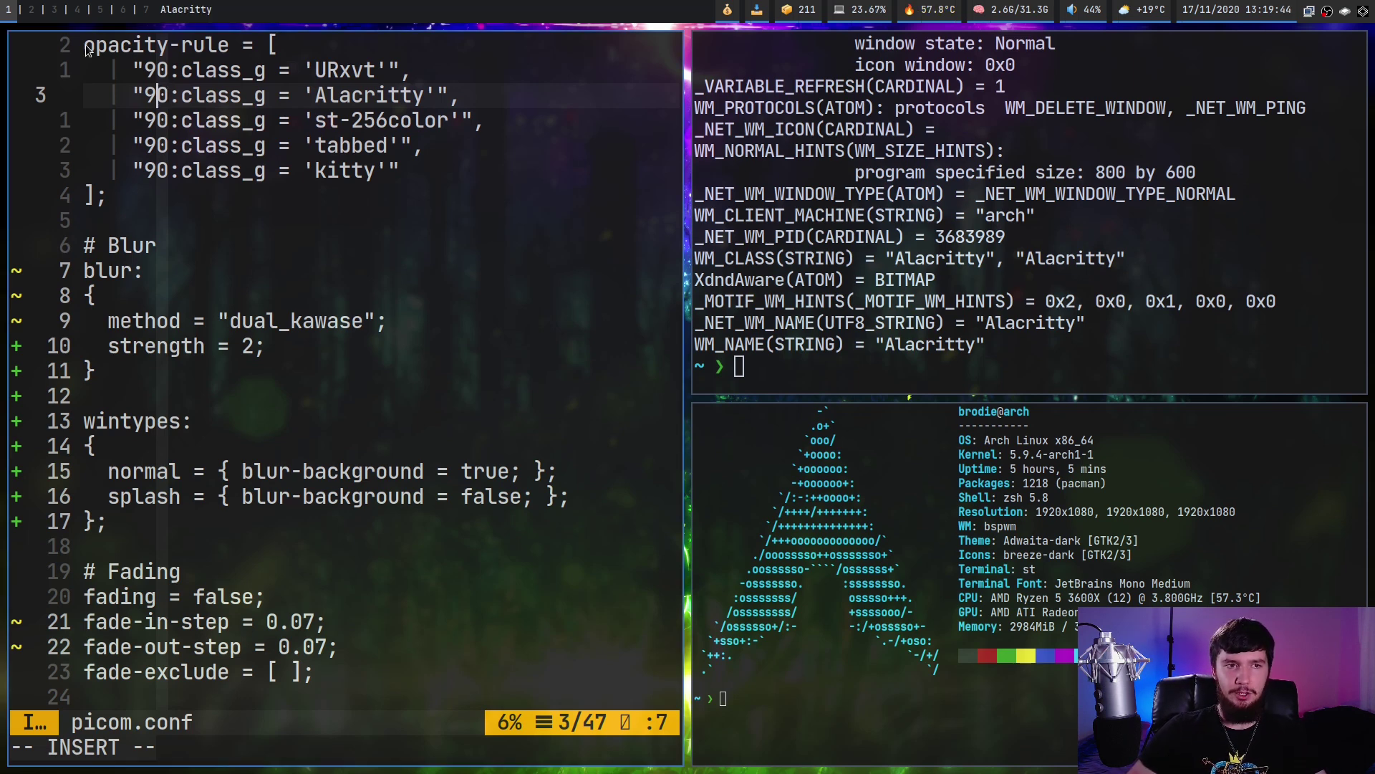
Step: Browse the opacity-rule list in picom.conf, selecting the URxvt rule text
click(244, 39)
key(Escape)
key(l)
key(l)
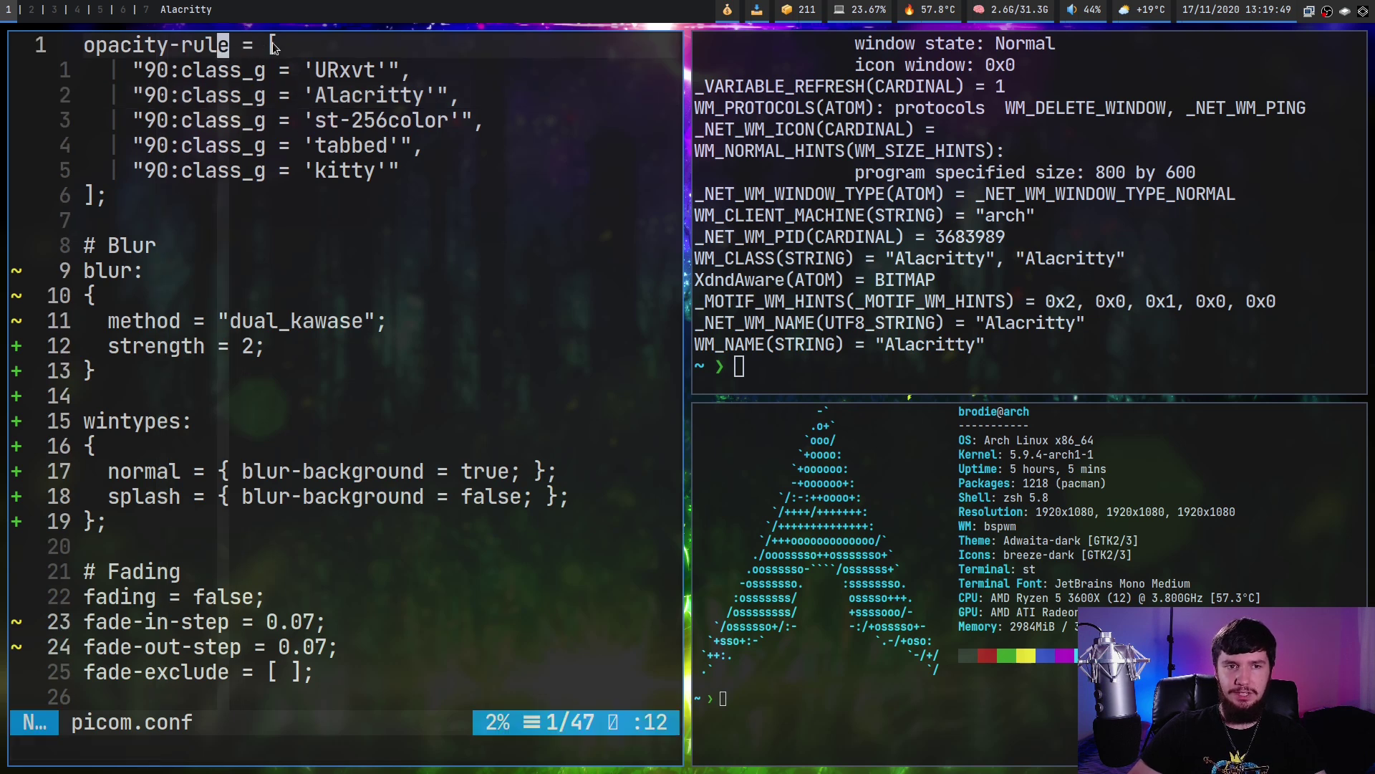
click(101, 197)
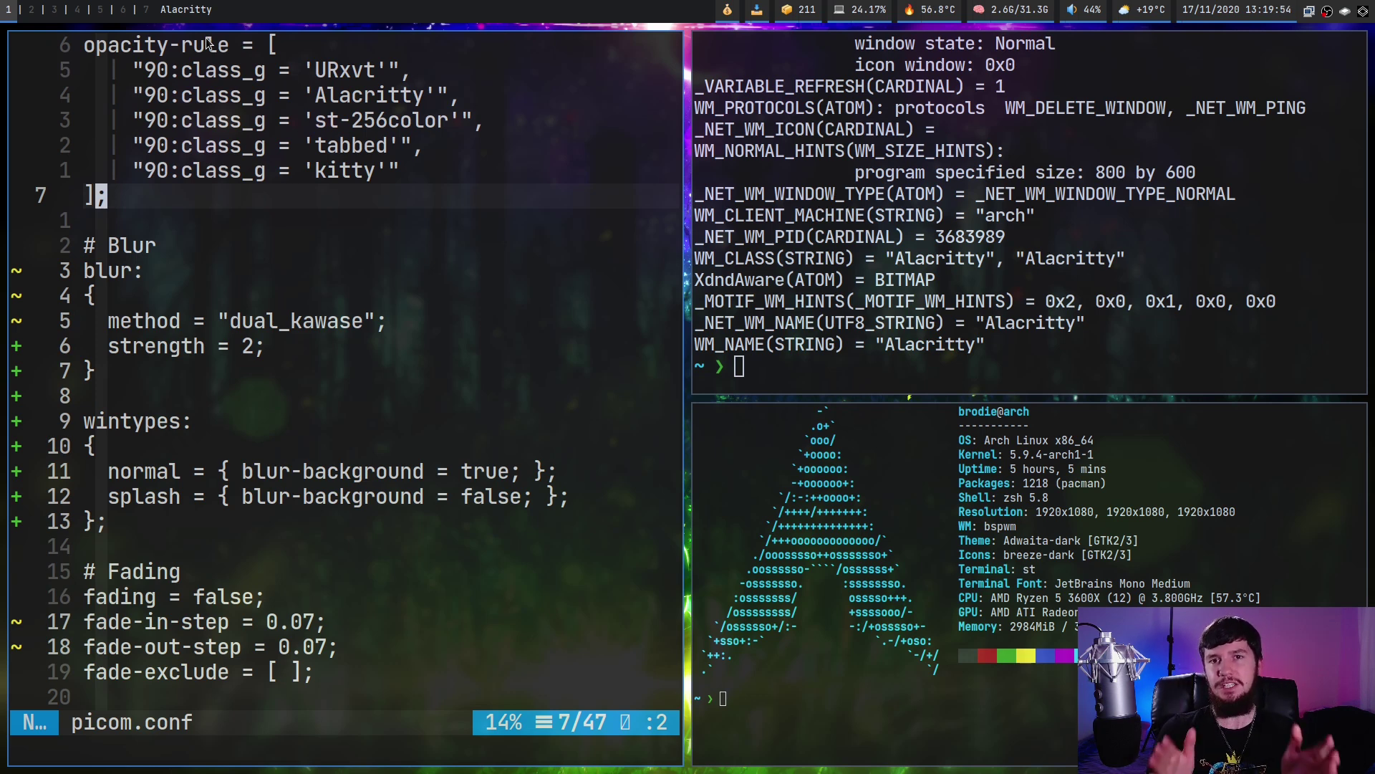
click(141, 78)
click(394, 72)
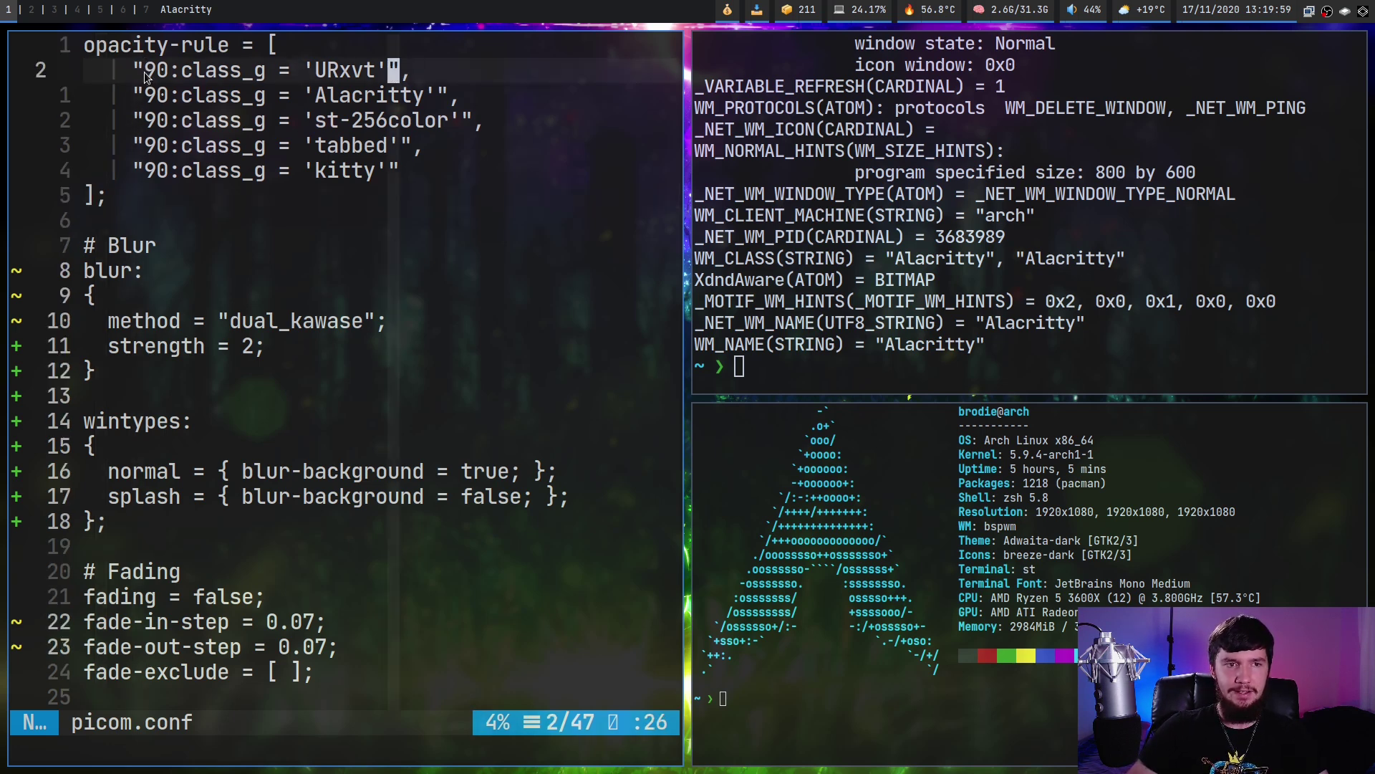
drag(147, 72, 392, 71)
click(309, 96)
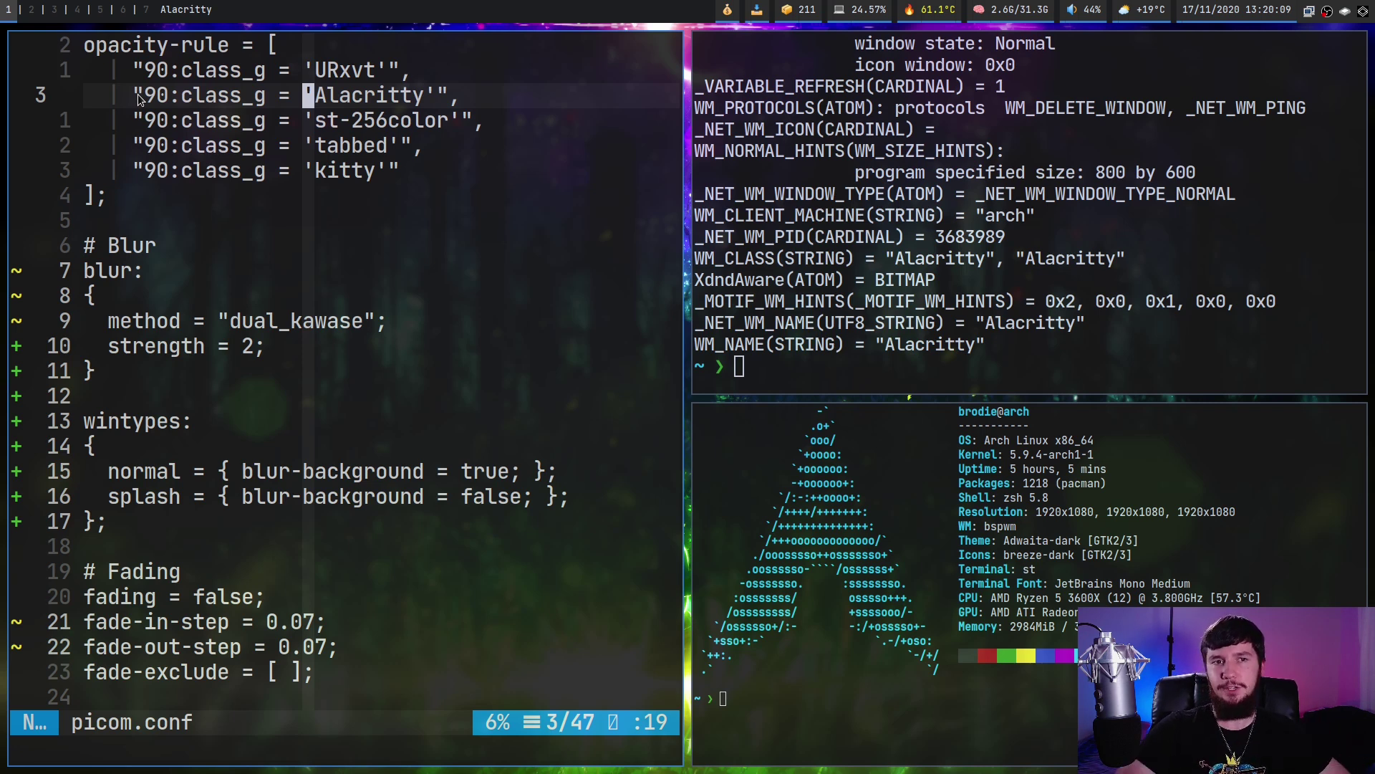
Step: Change the Alacritty opacity rule to 75 and save, then restore it to 90
click(164, 97)
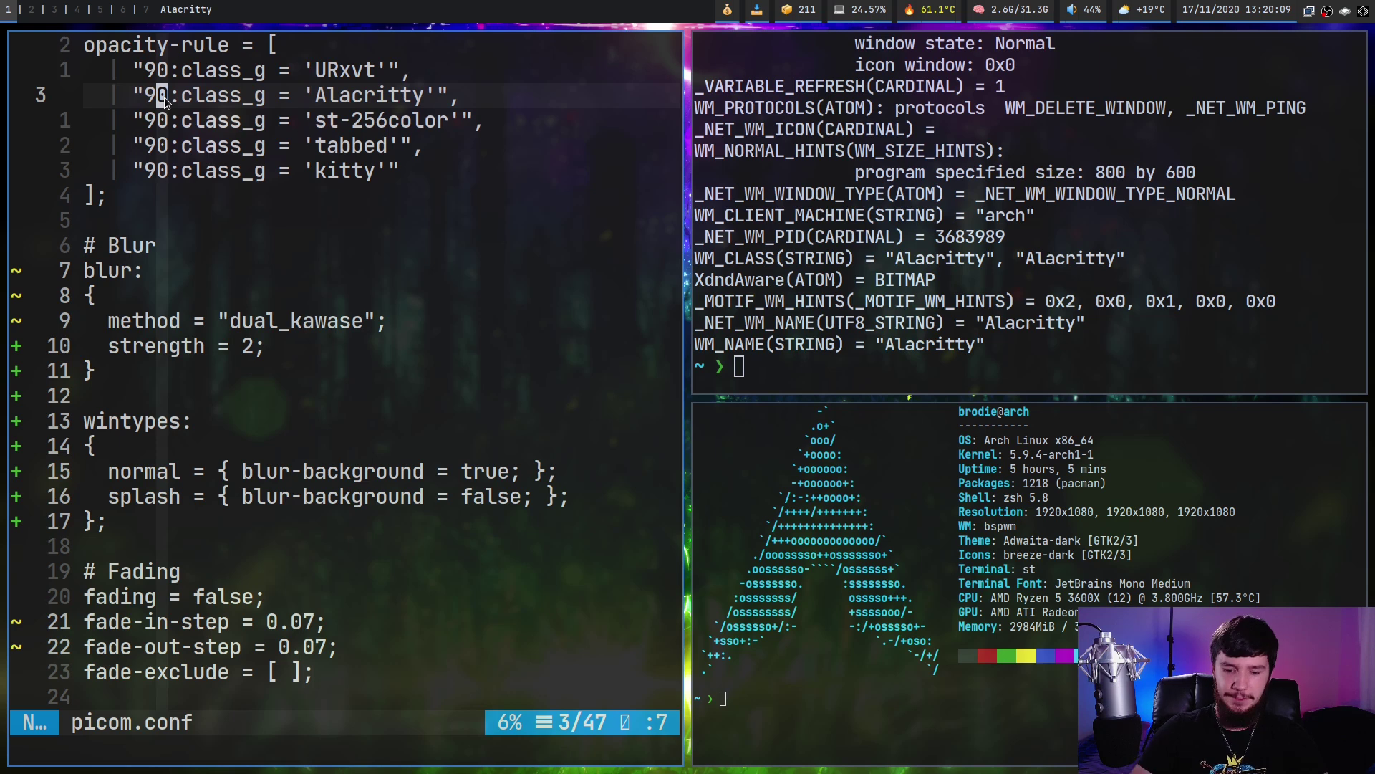
text(ciw75)
key(Escape)
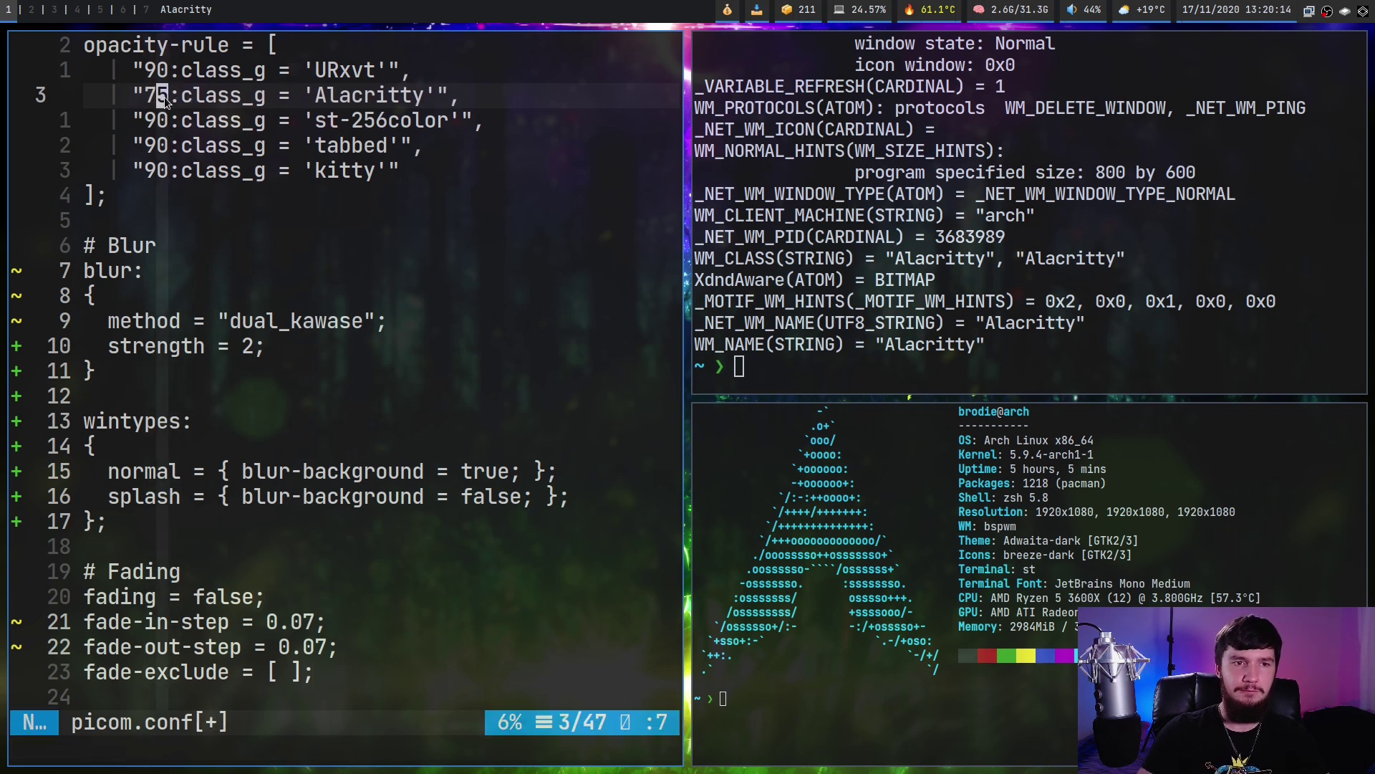
text(:w)
key(Return)
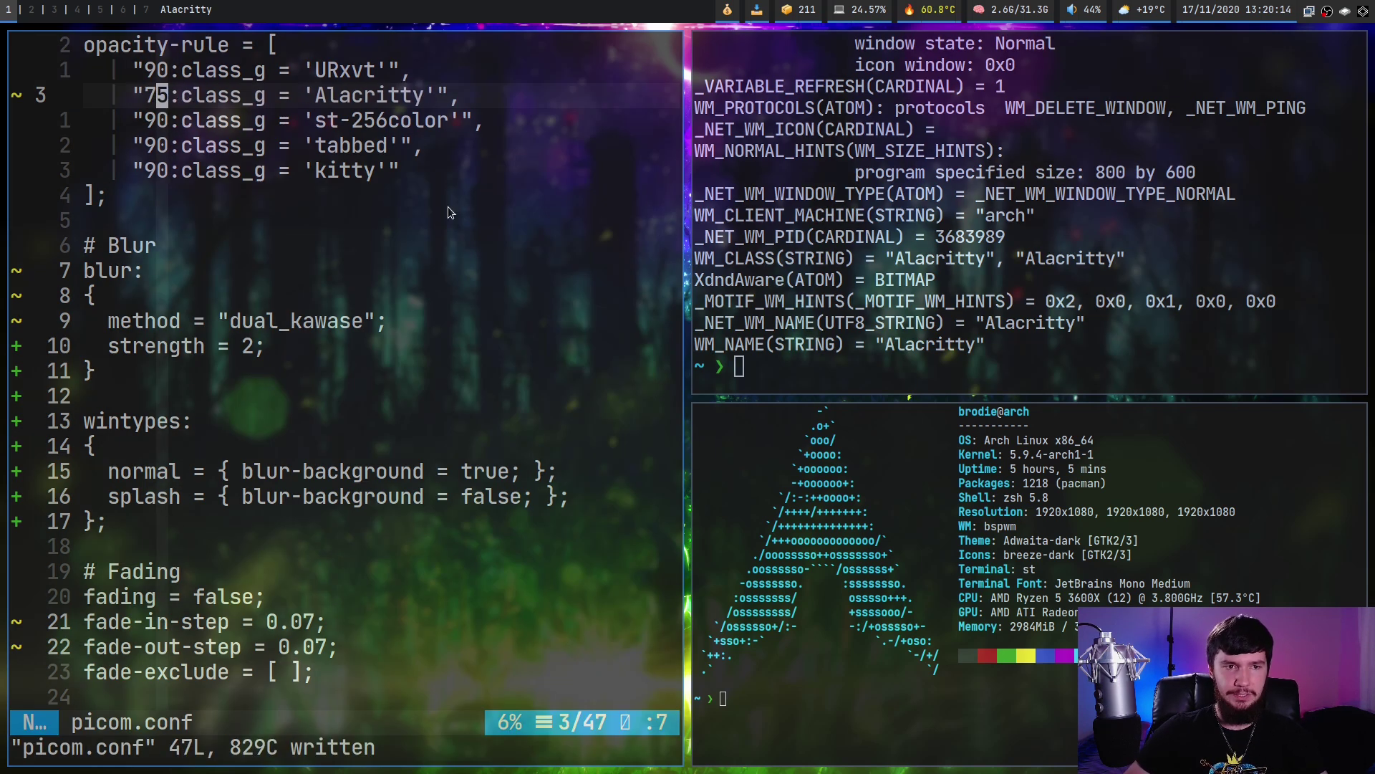
text(ciw90)
key(Escape)
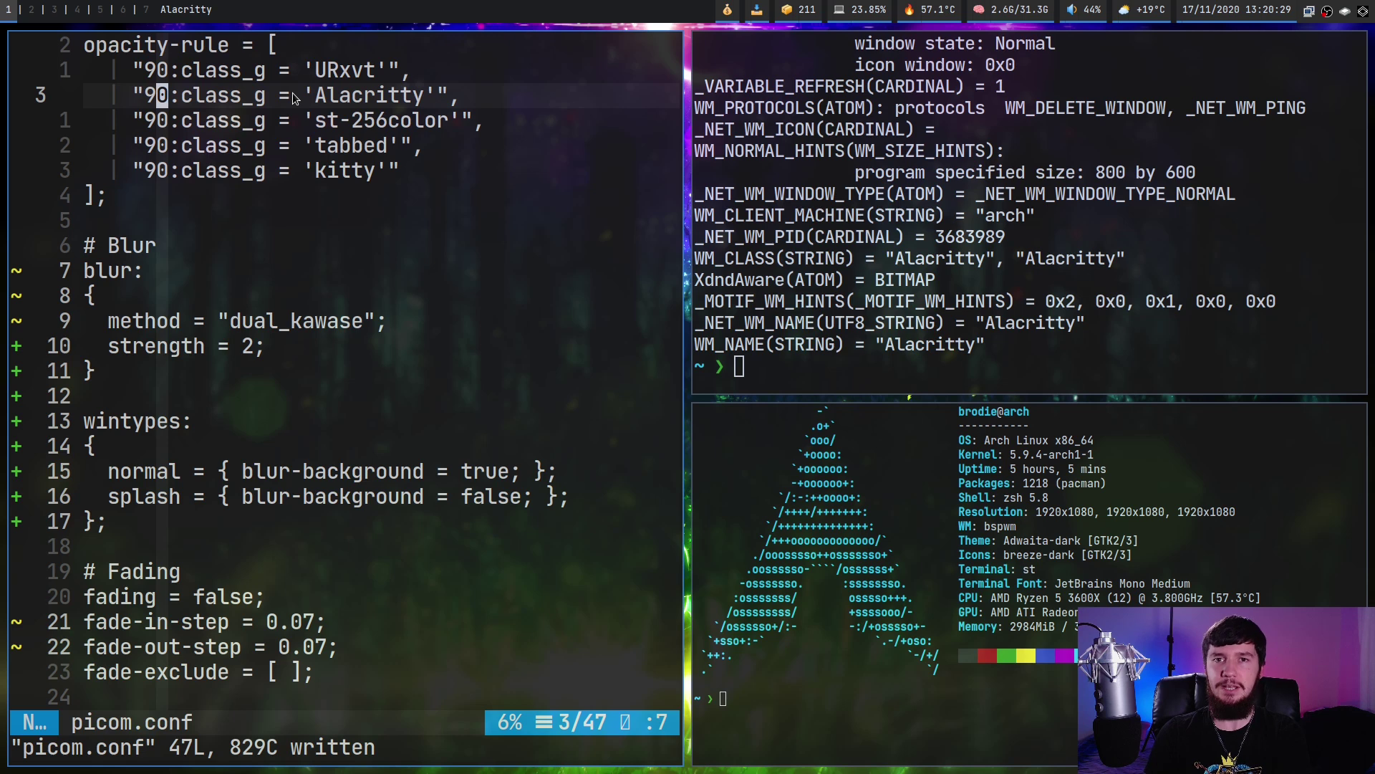
drag(329, 97, 420, 101)
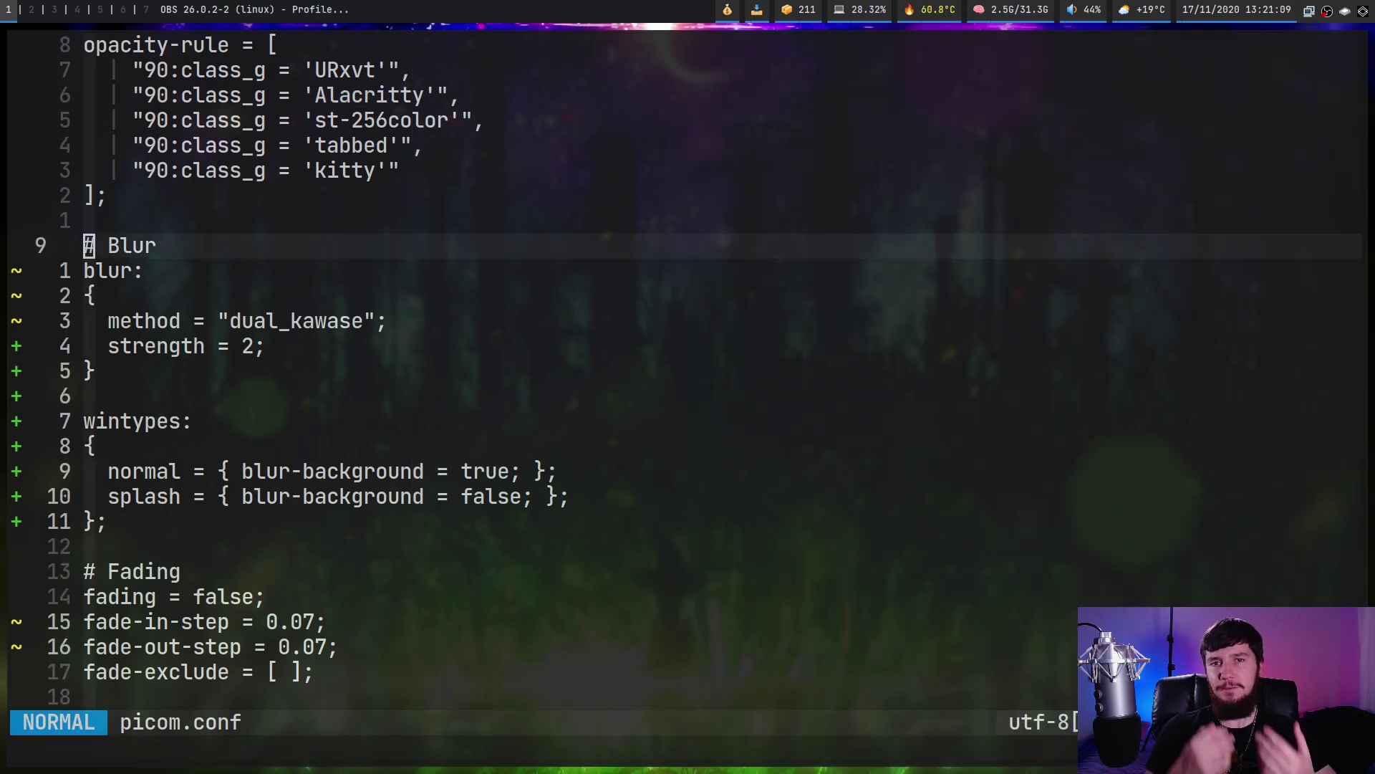
Step: Select the blur block, jump to the glx backend line with /backen, and enlarge the editor text
drag(138, 366, 81, 248)
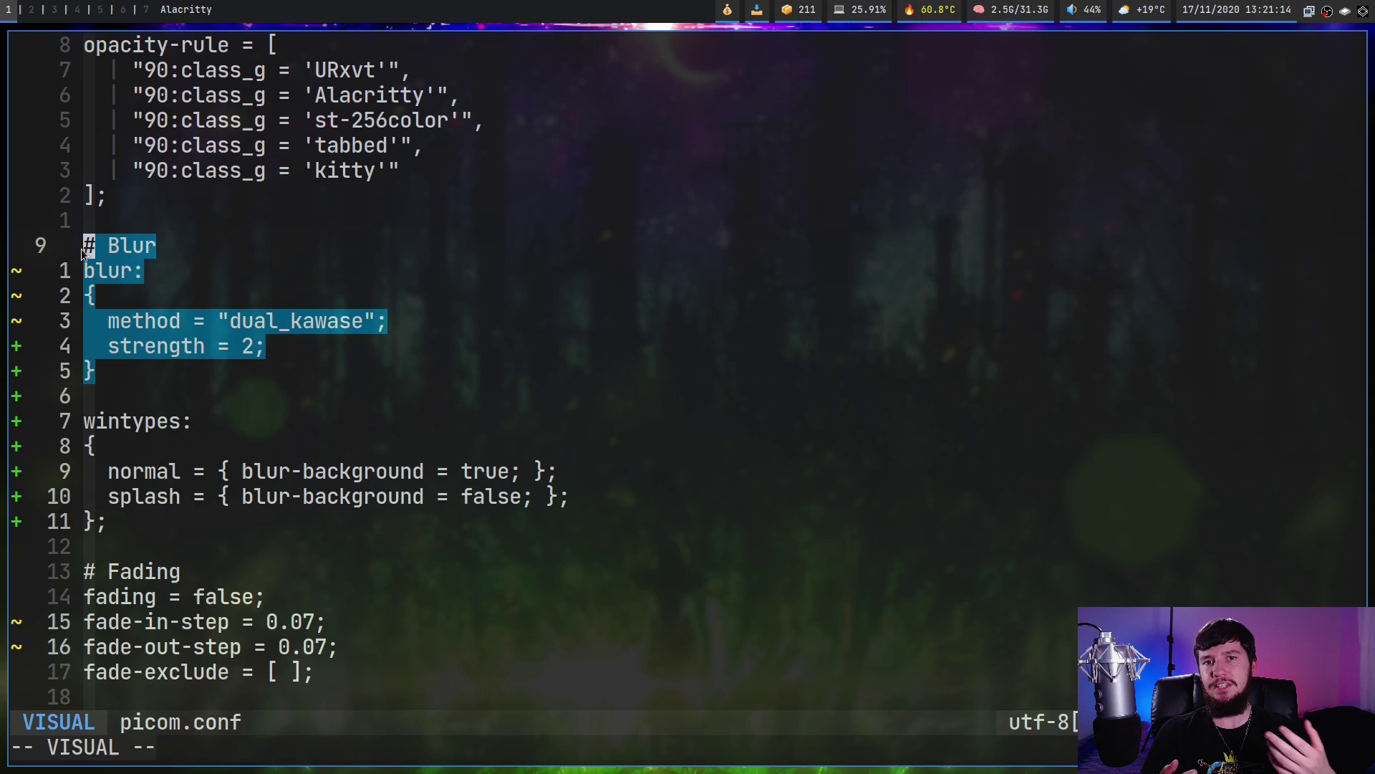
key(Escape)
text(/)
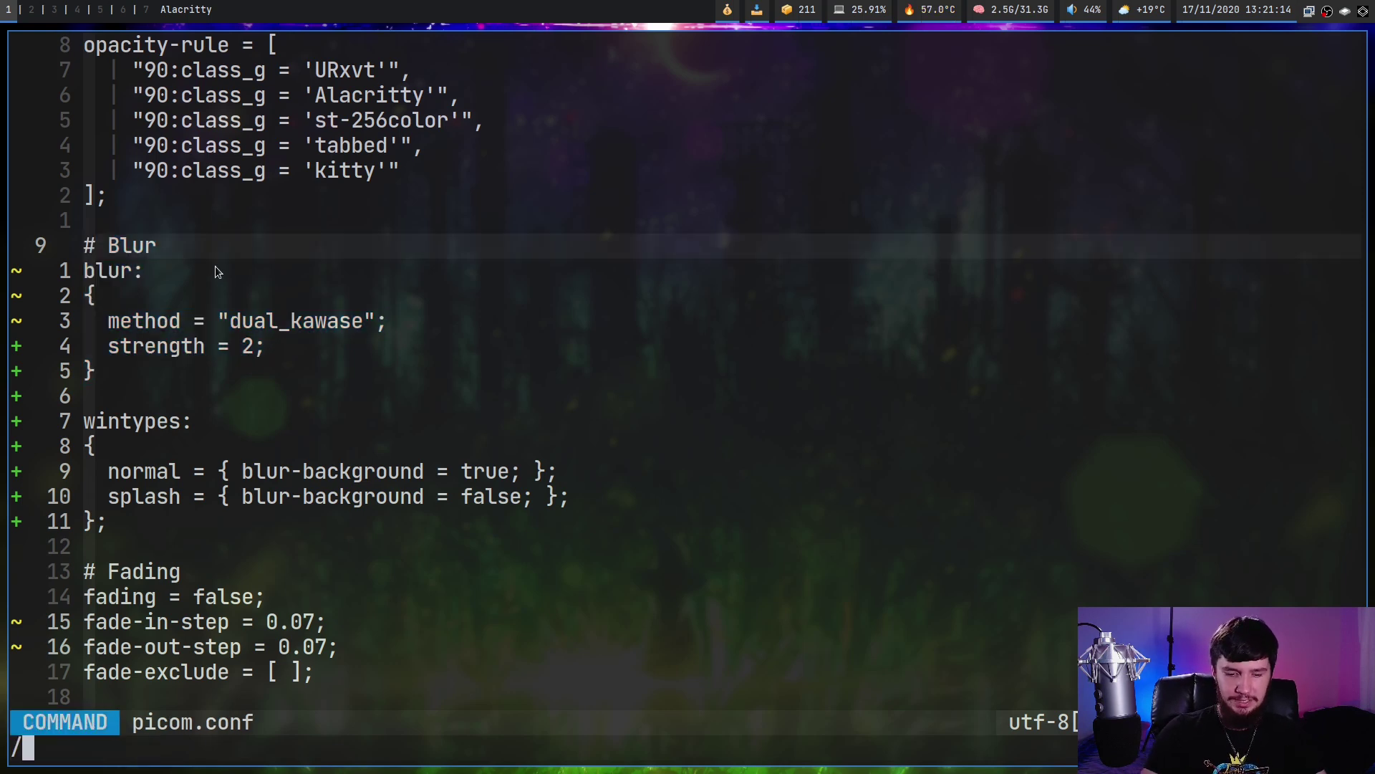
text(backen)
key(Return)
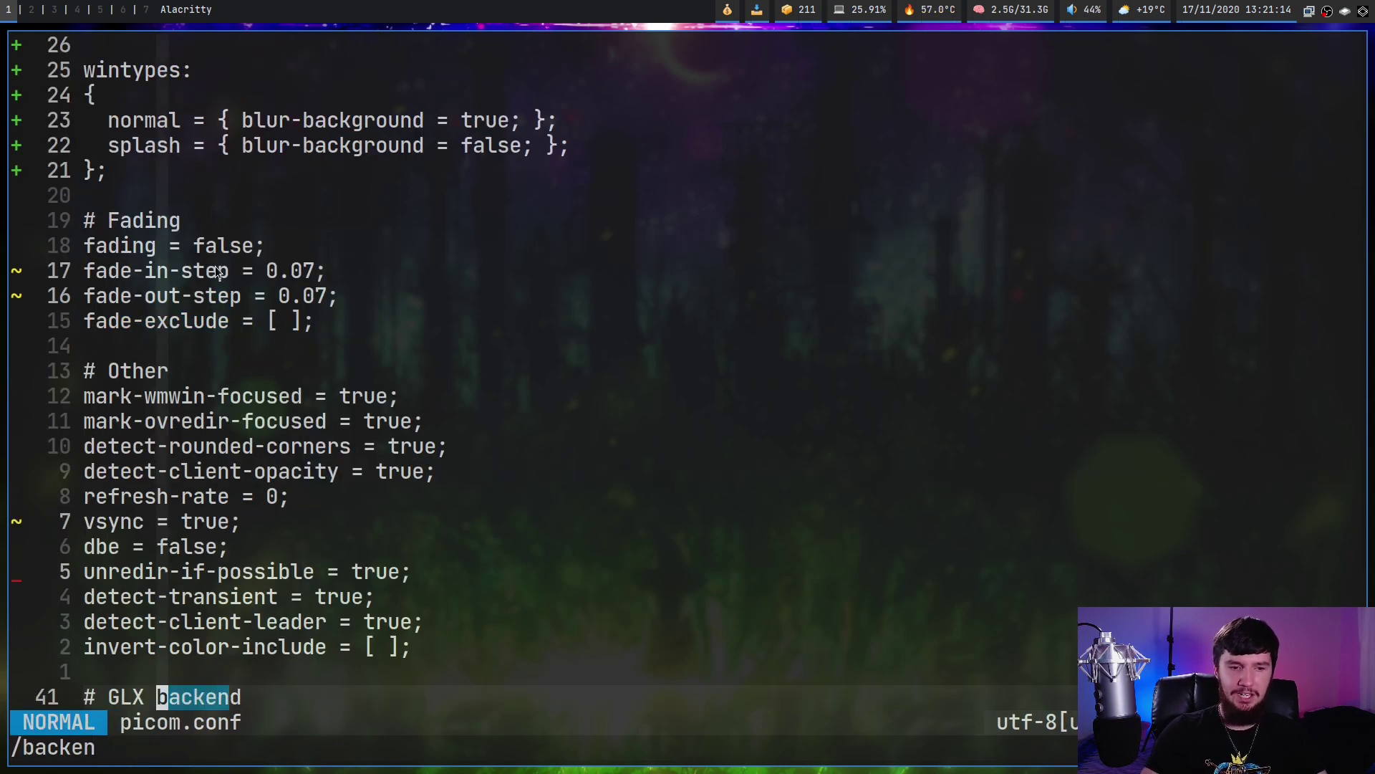
key(j)
key(j)
key(k)
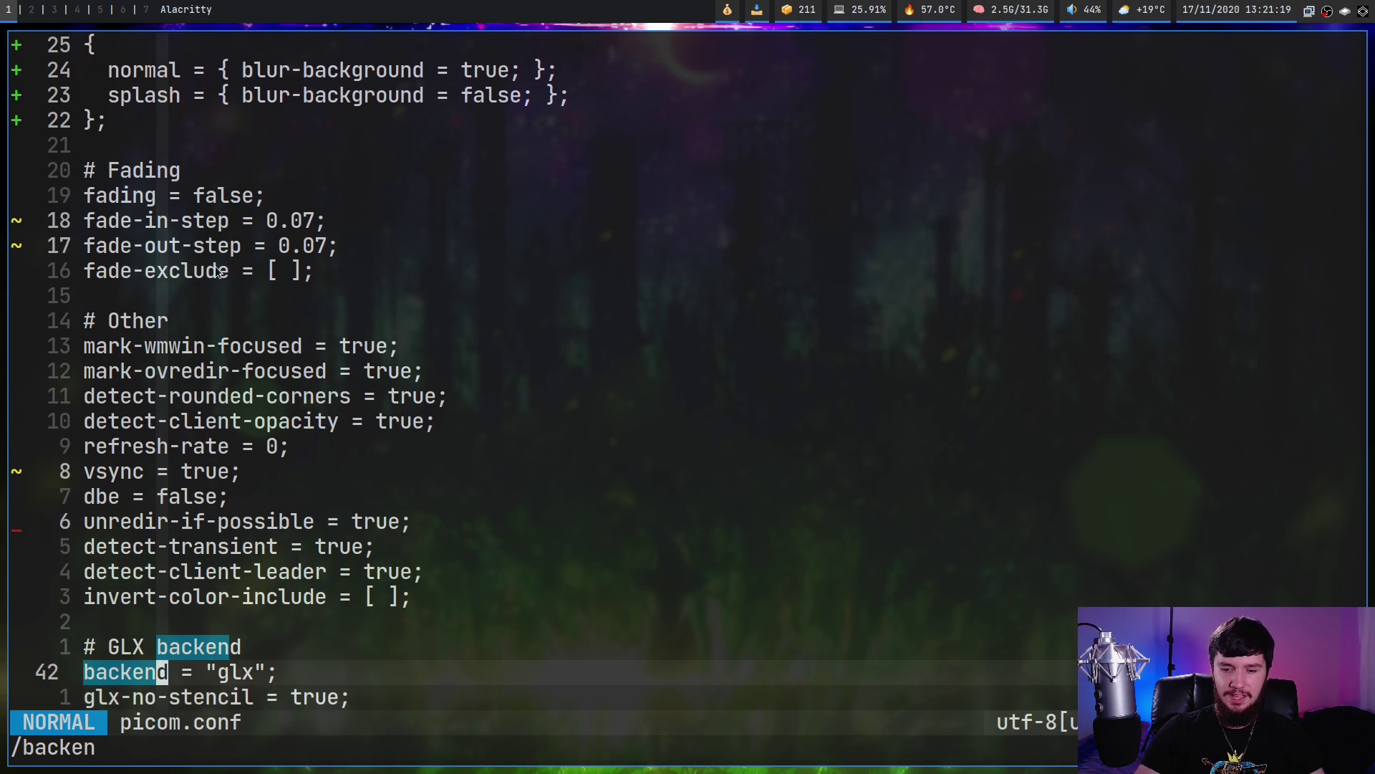
key(ctrl+equal)
key(ctrl+equal)
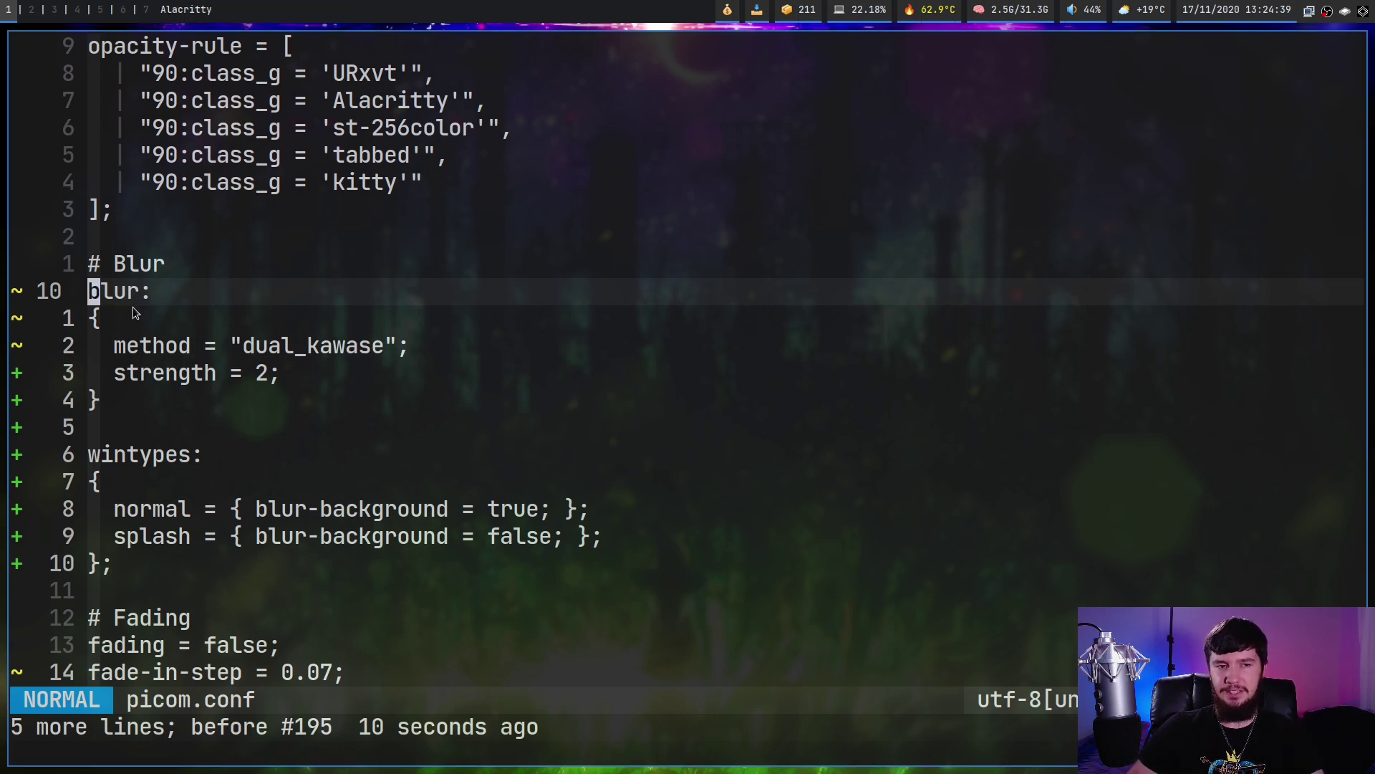
key(V)
key(j)
key(j)
key(j)
key(j)
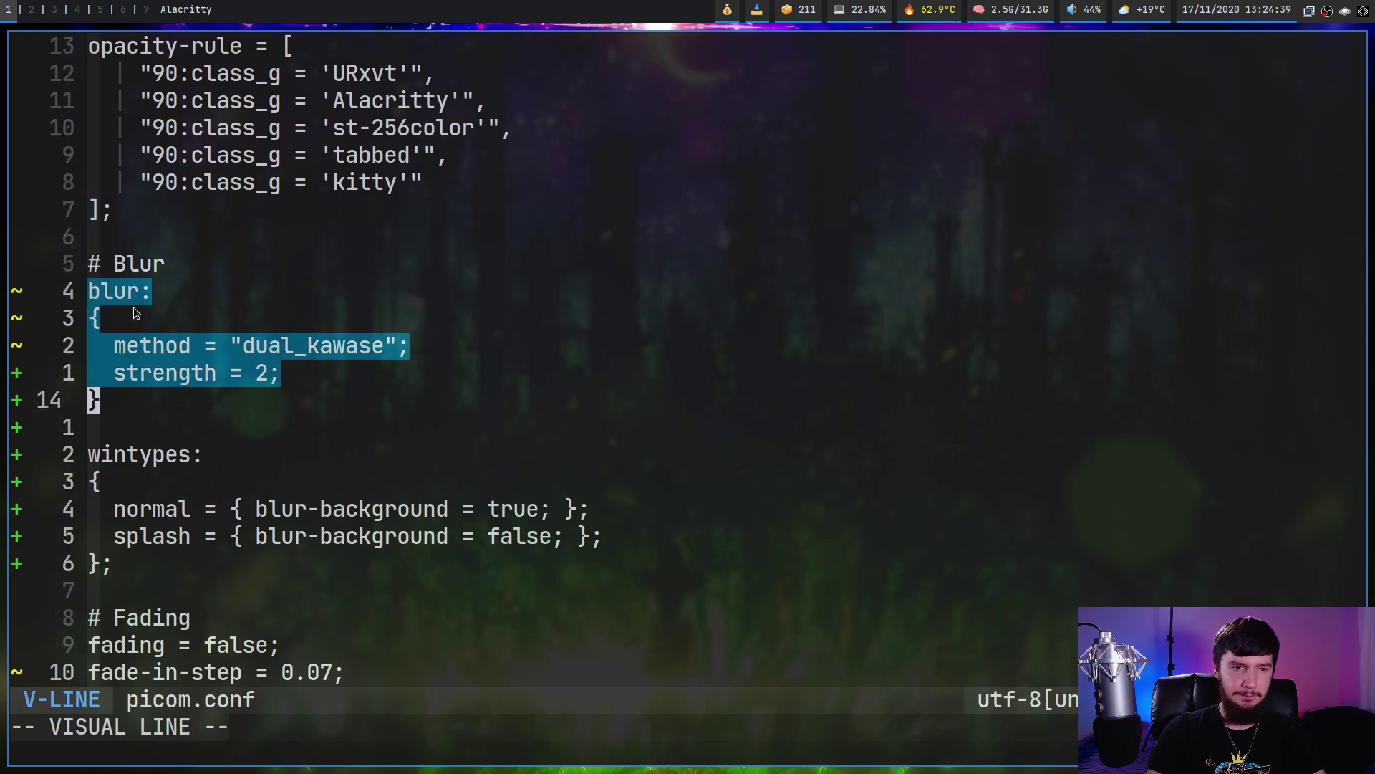
text(di)
text(blu)
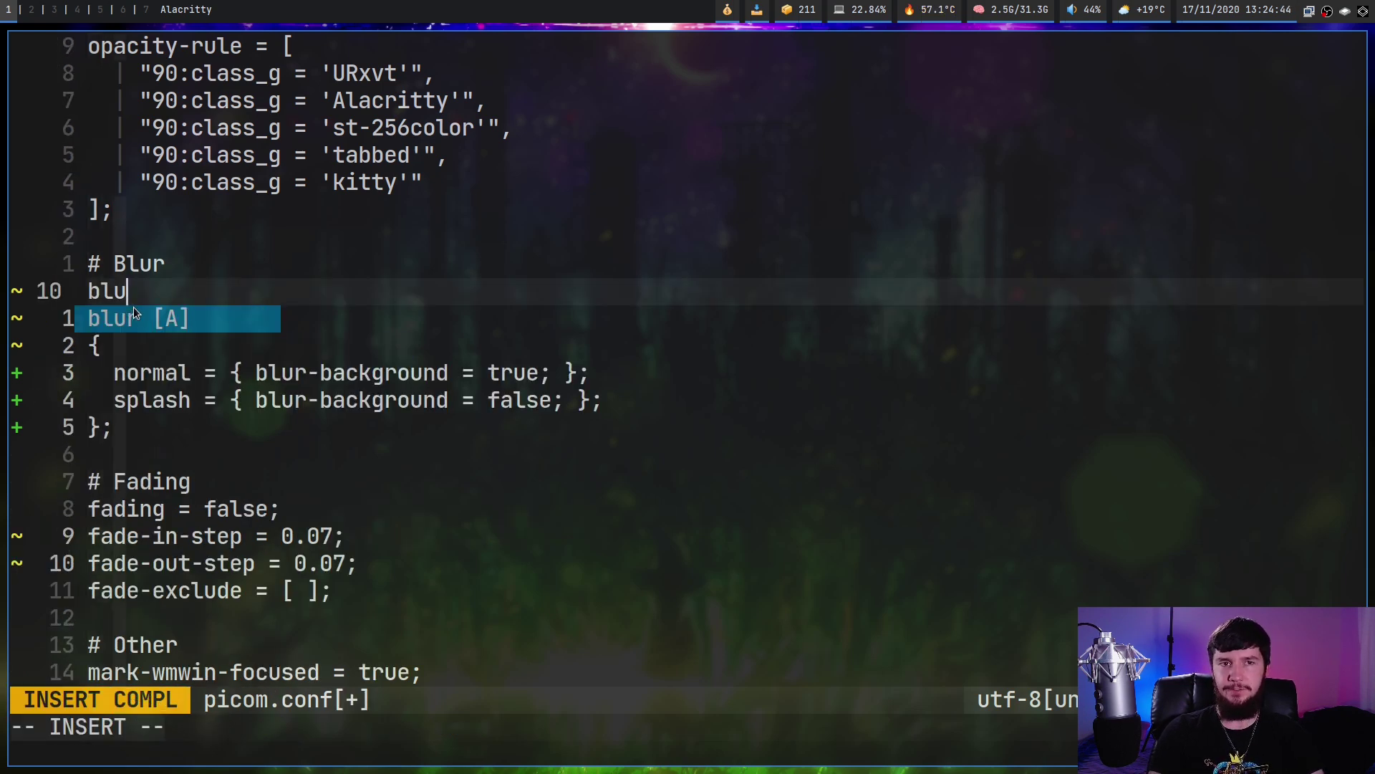
text(r-method)
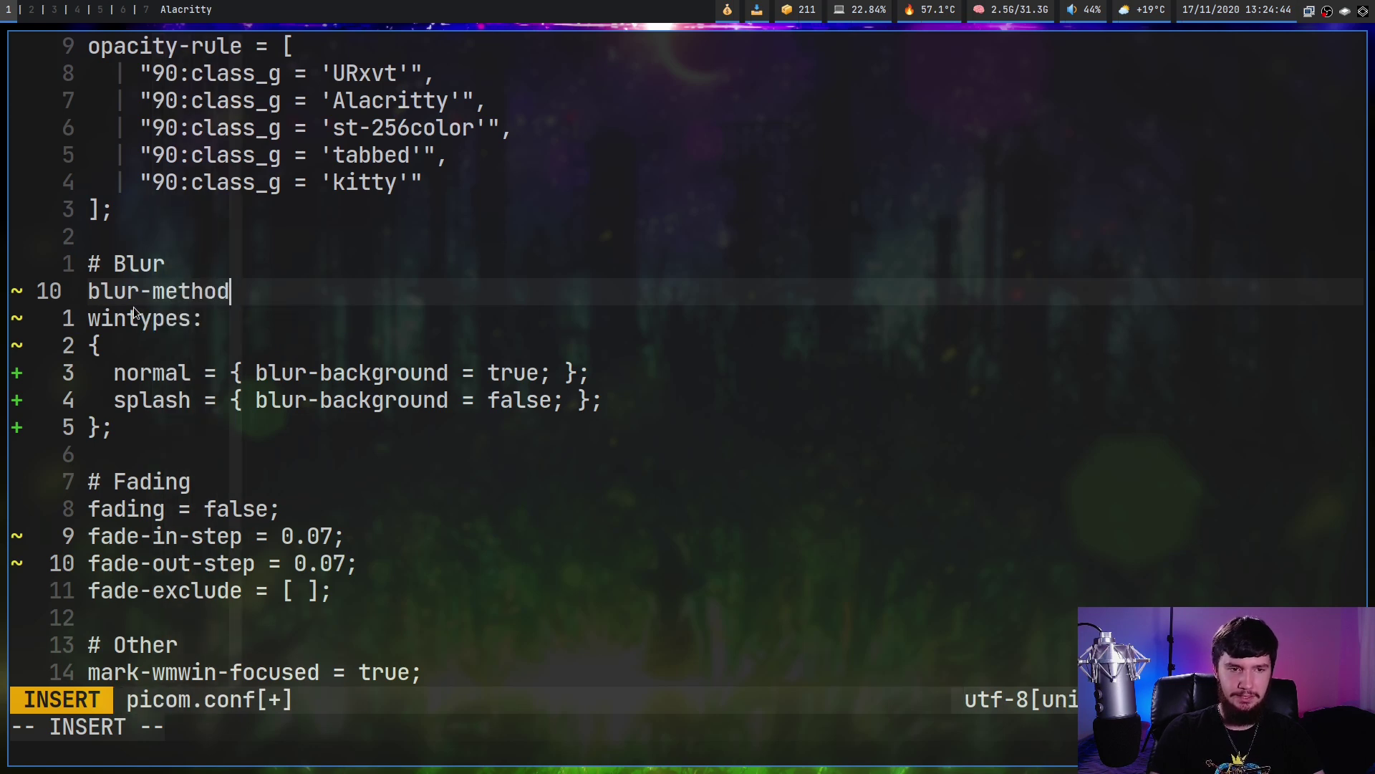
key(Return)
text(blur-)
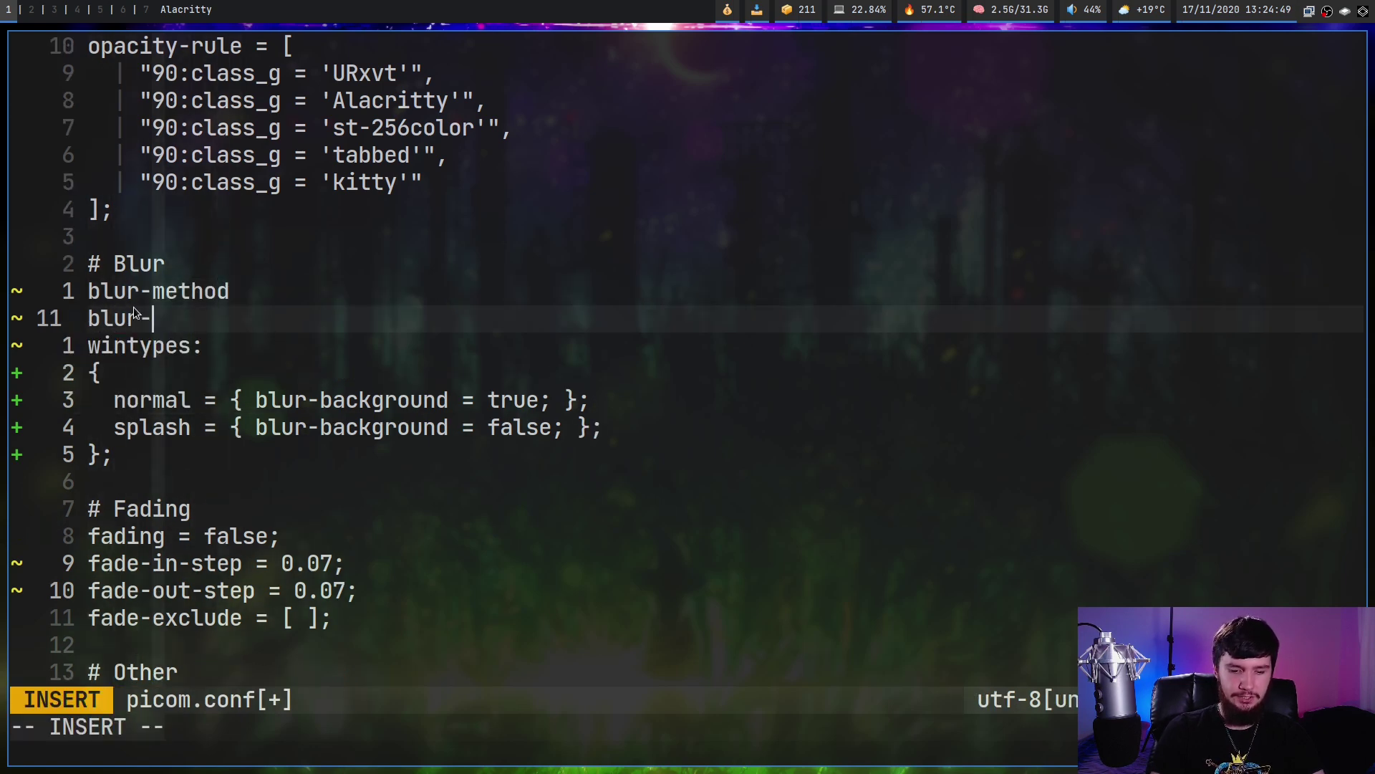
text(strn)
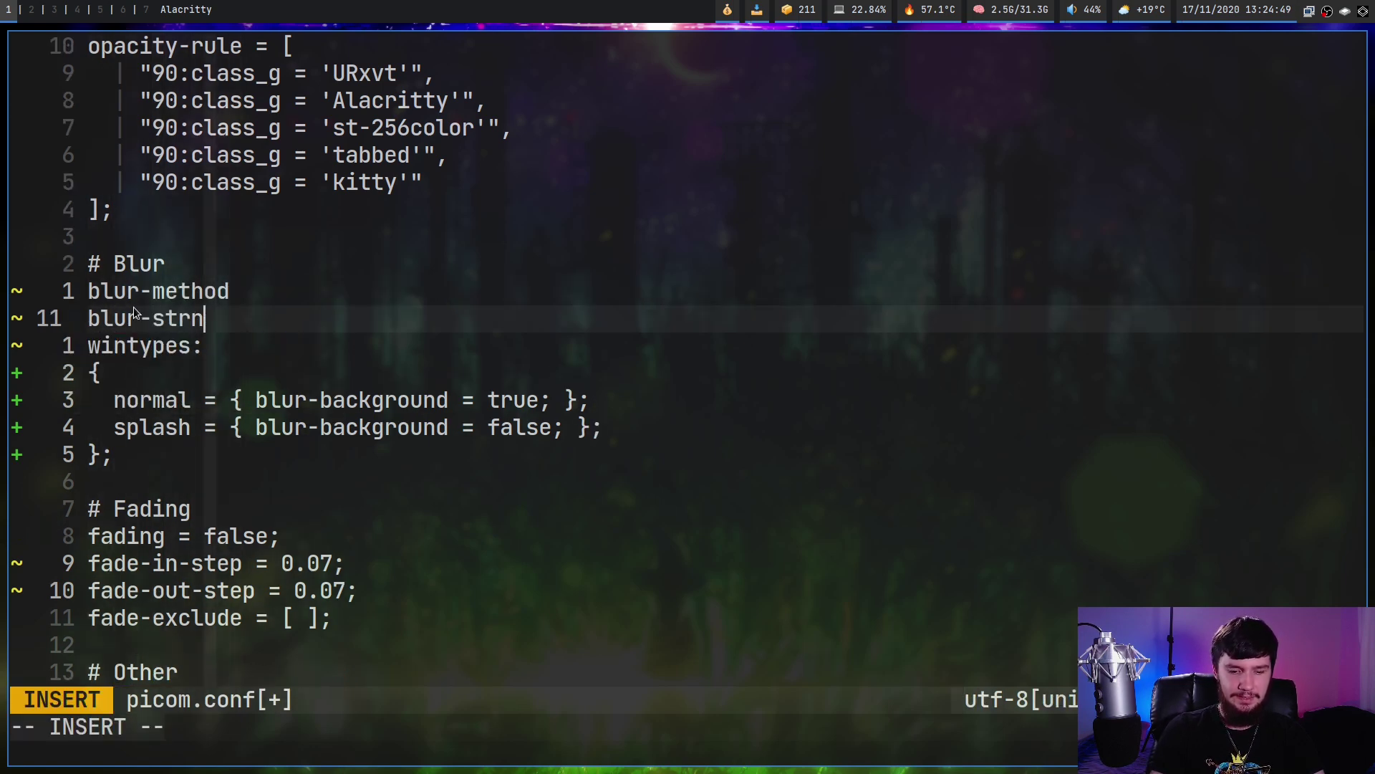
key(BackSpace)
text(egth)
key(BackSpace)
key(BackSpace)
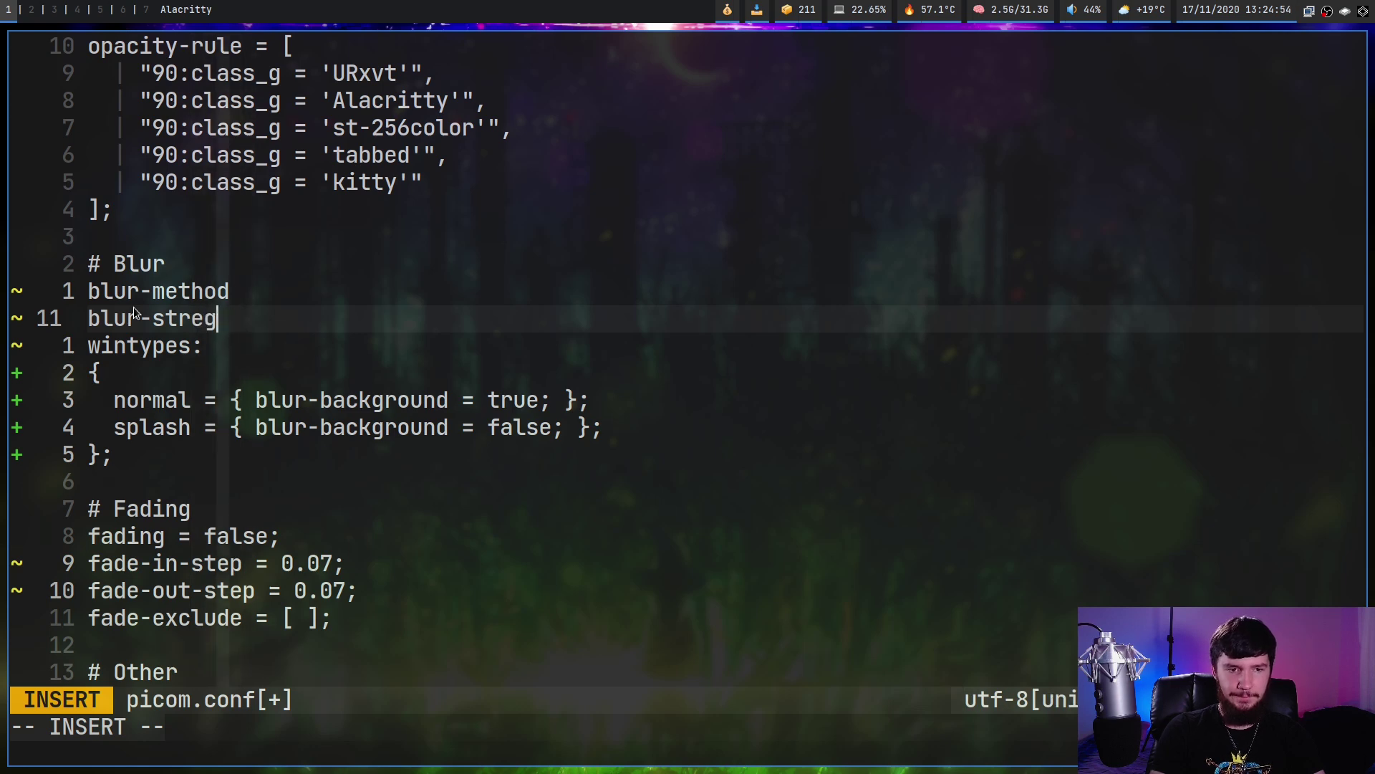
key(BackSpace)
text(ngth)
key(Escape)
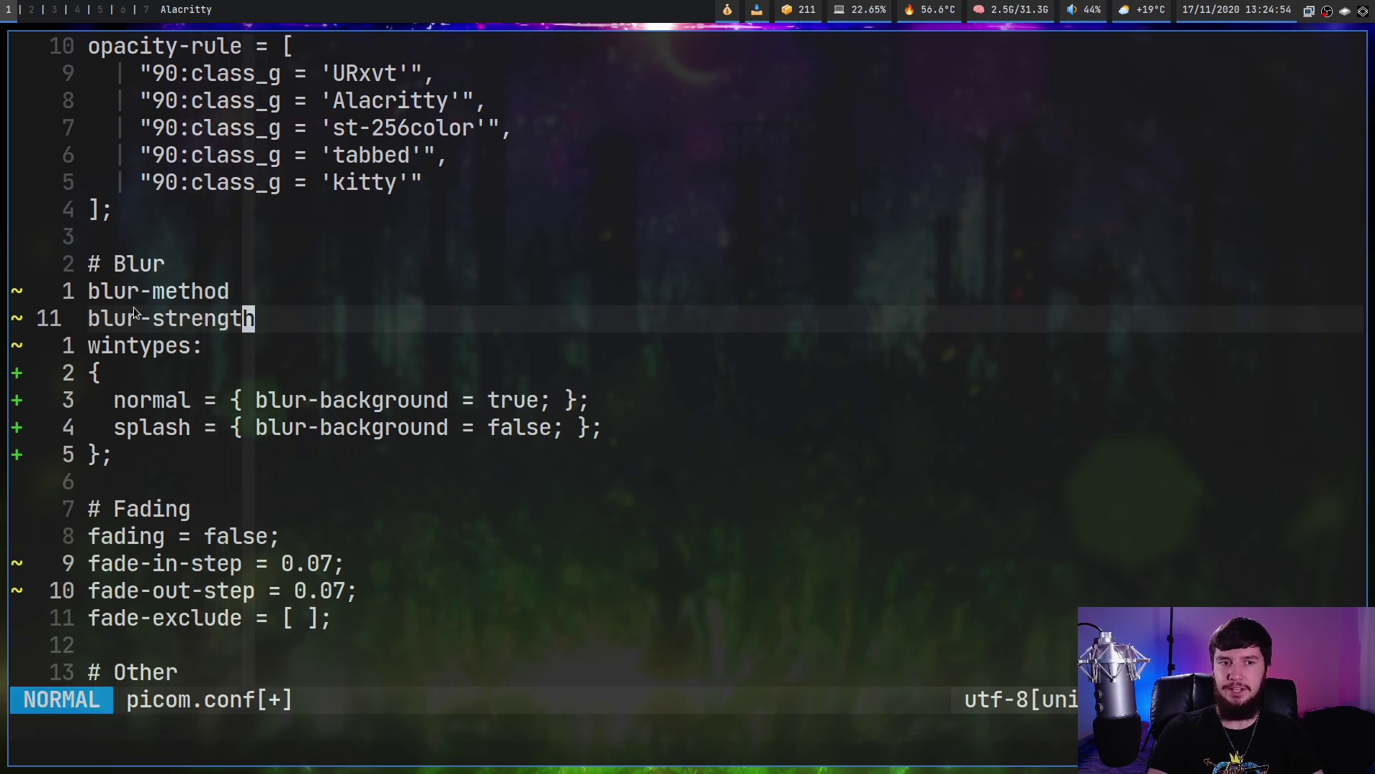
key(u)
key(u)
key(u)
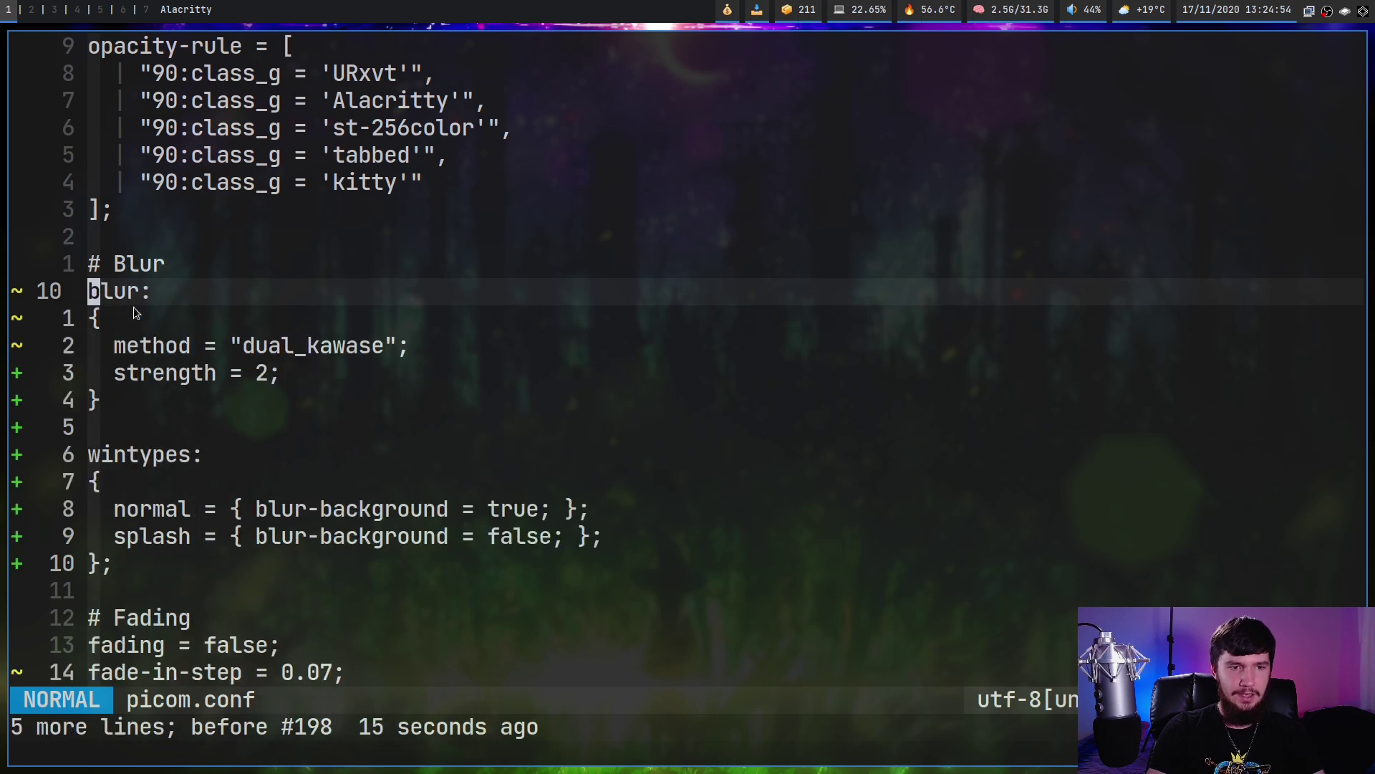
key(k)
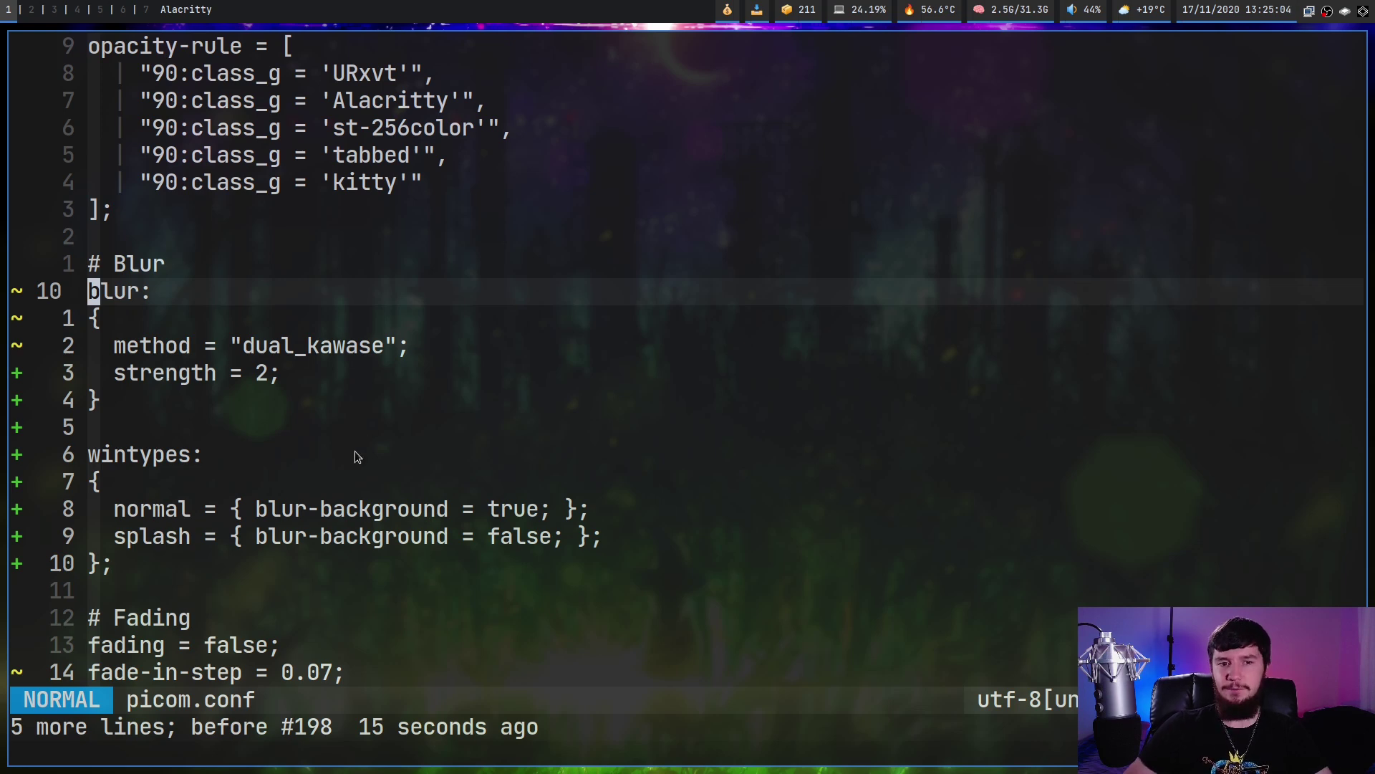
key(j)
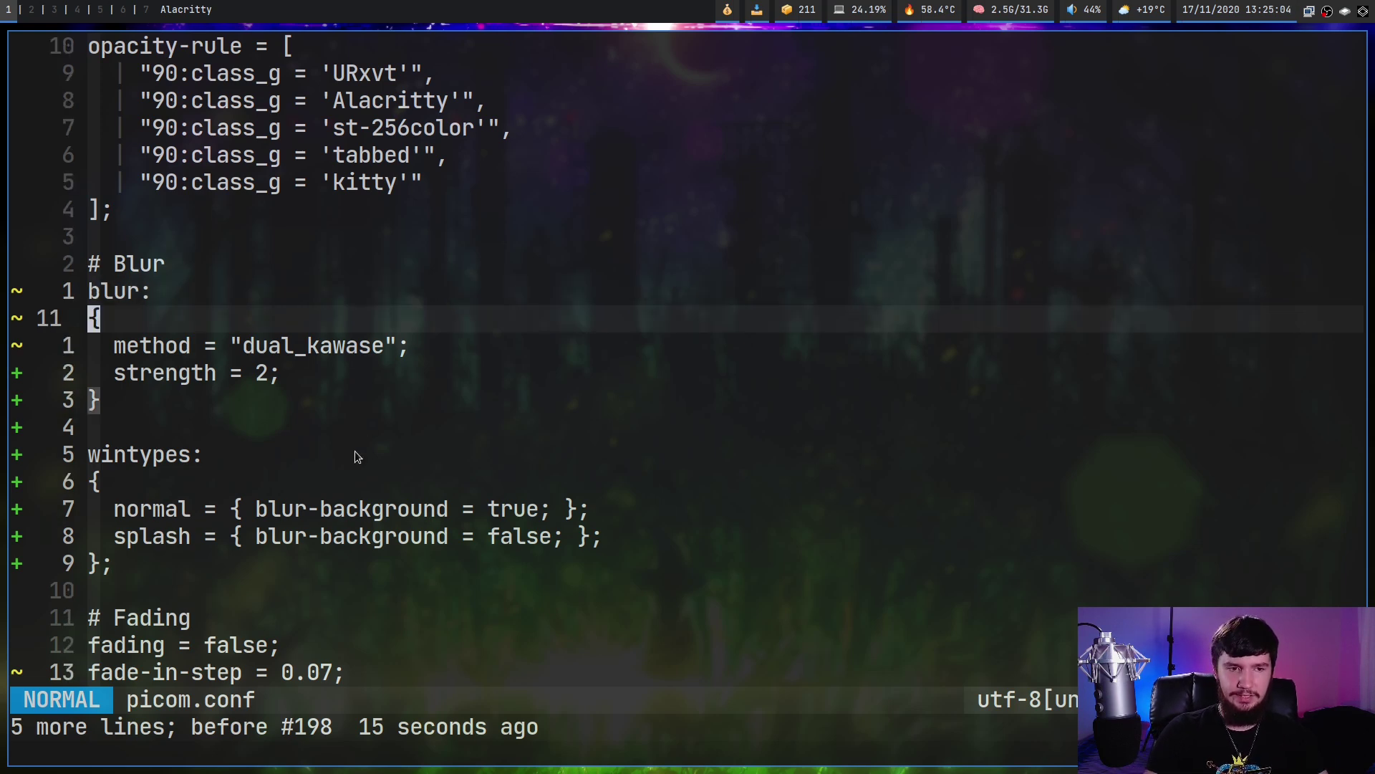
key(j)
key(j)
key(k)
key(e)
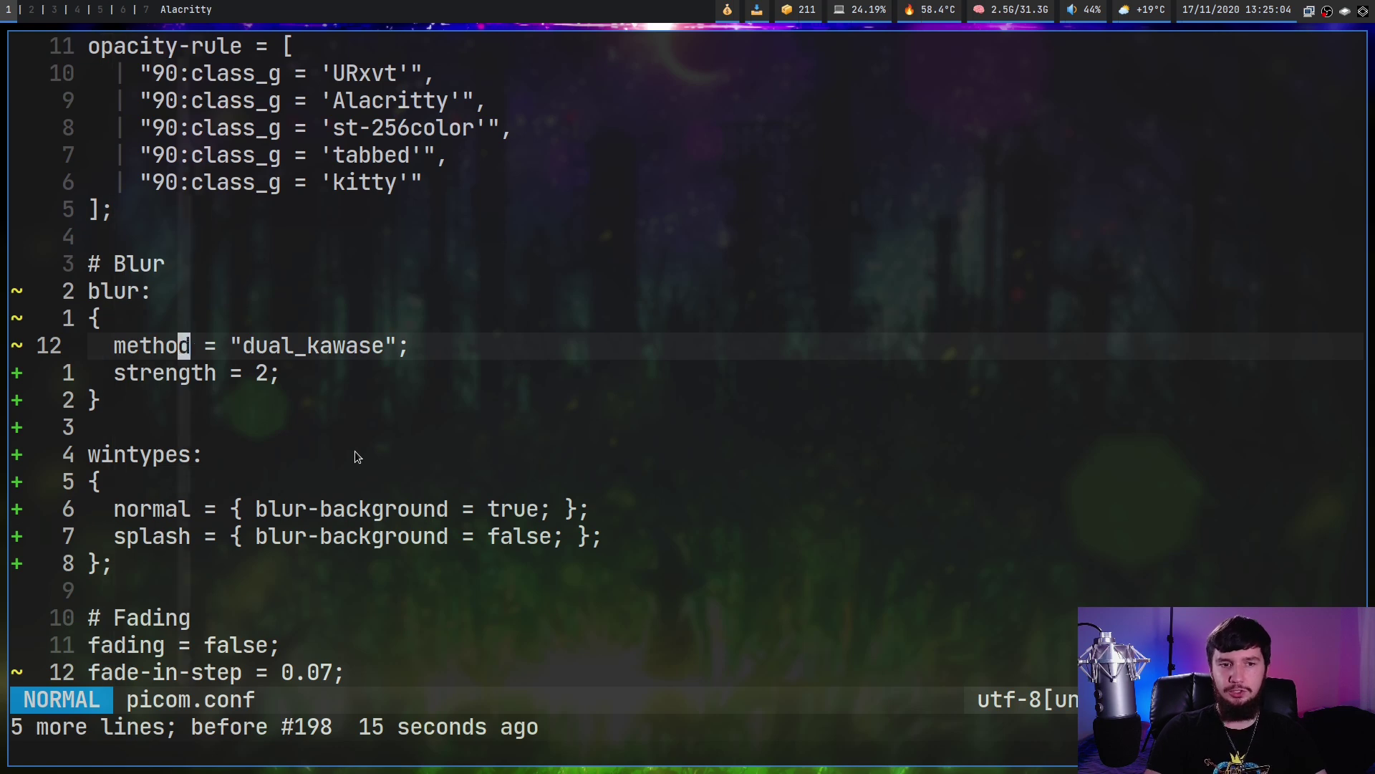
key(w)
key(l)
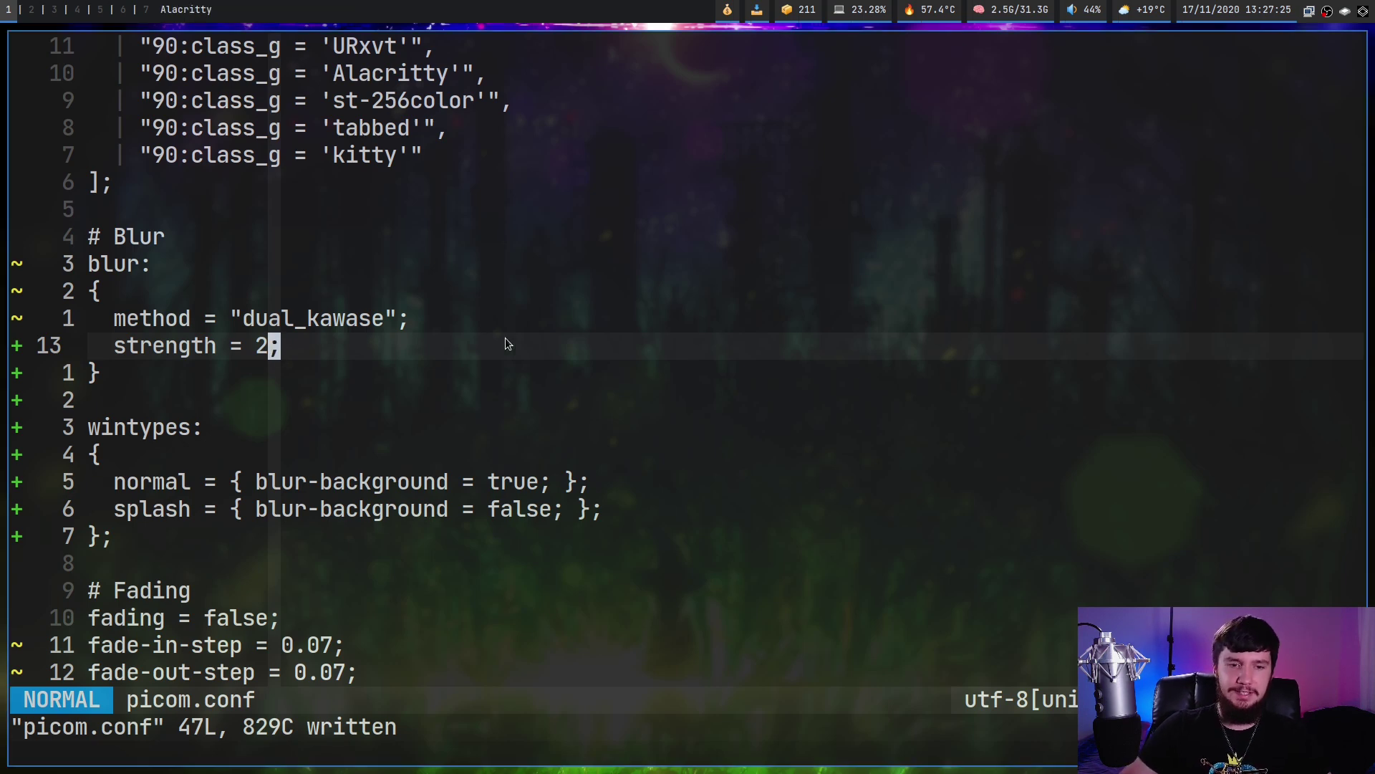
Step: Set the blur strength to 0 and save, then to 20 and save
key(i)
key(BackSpace)
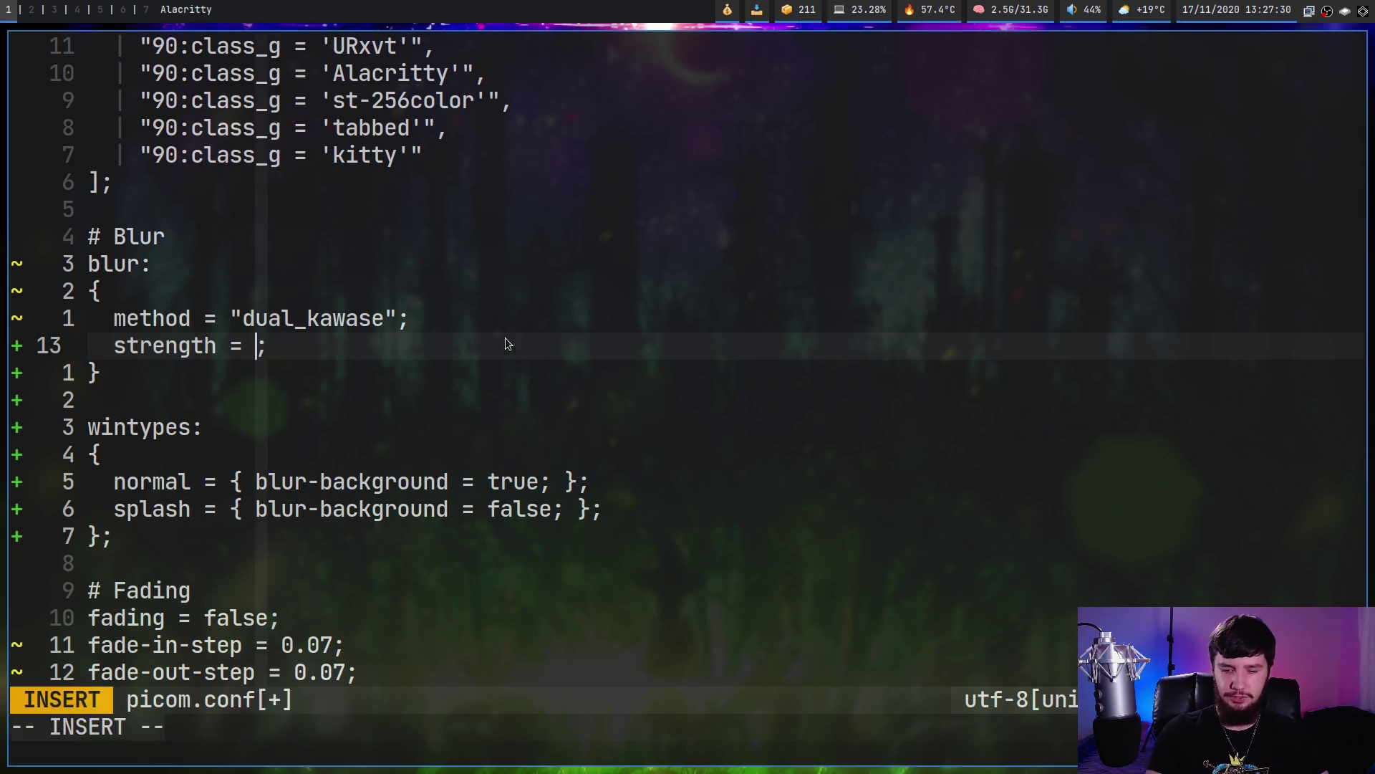
text(0)
key(Escape)
text(:w)
key(Return)
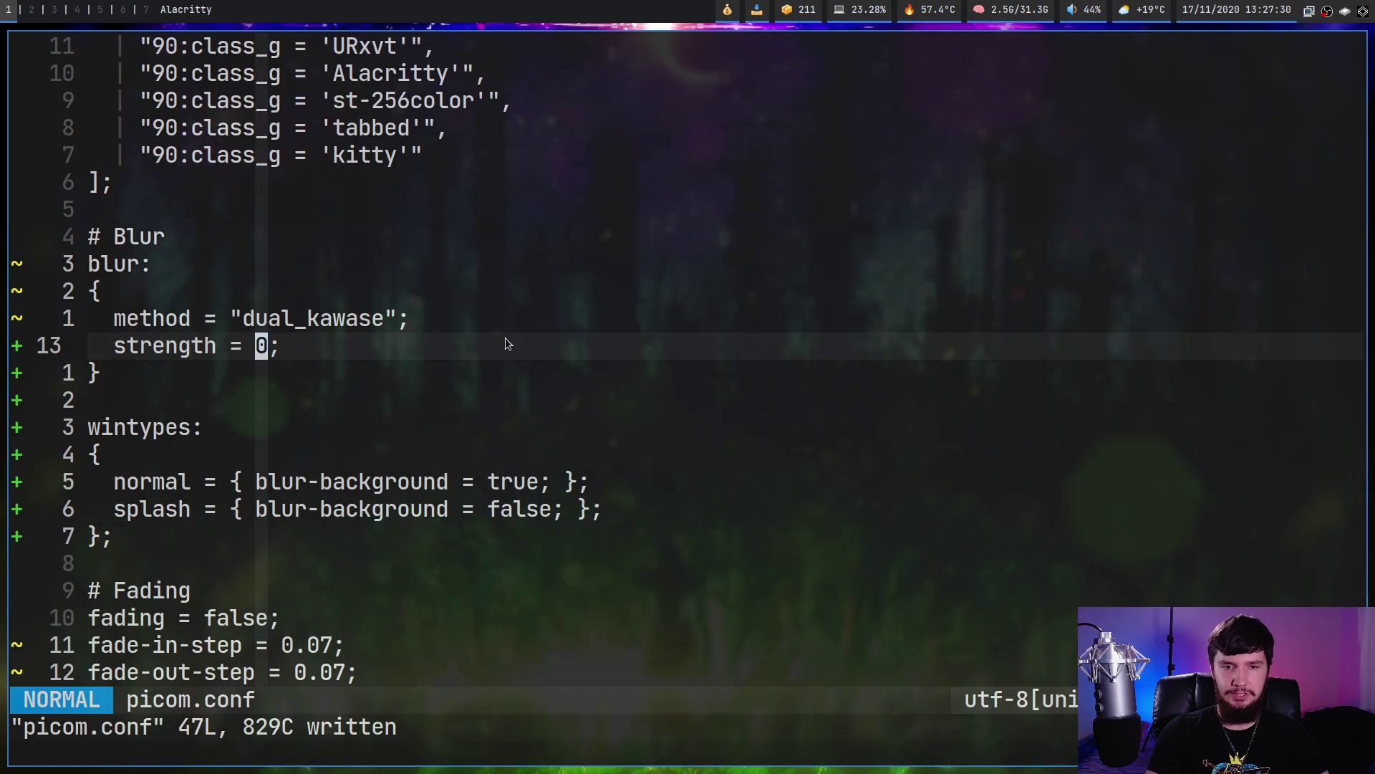
text(s20)
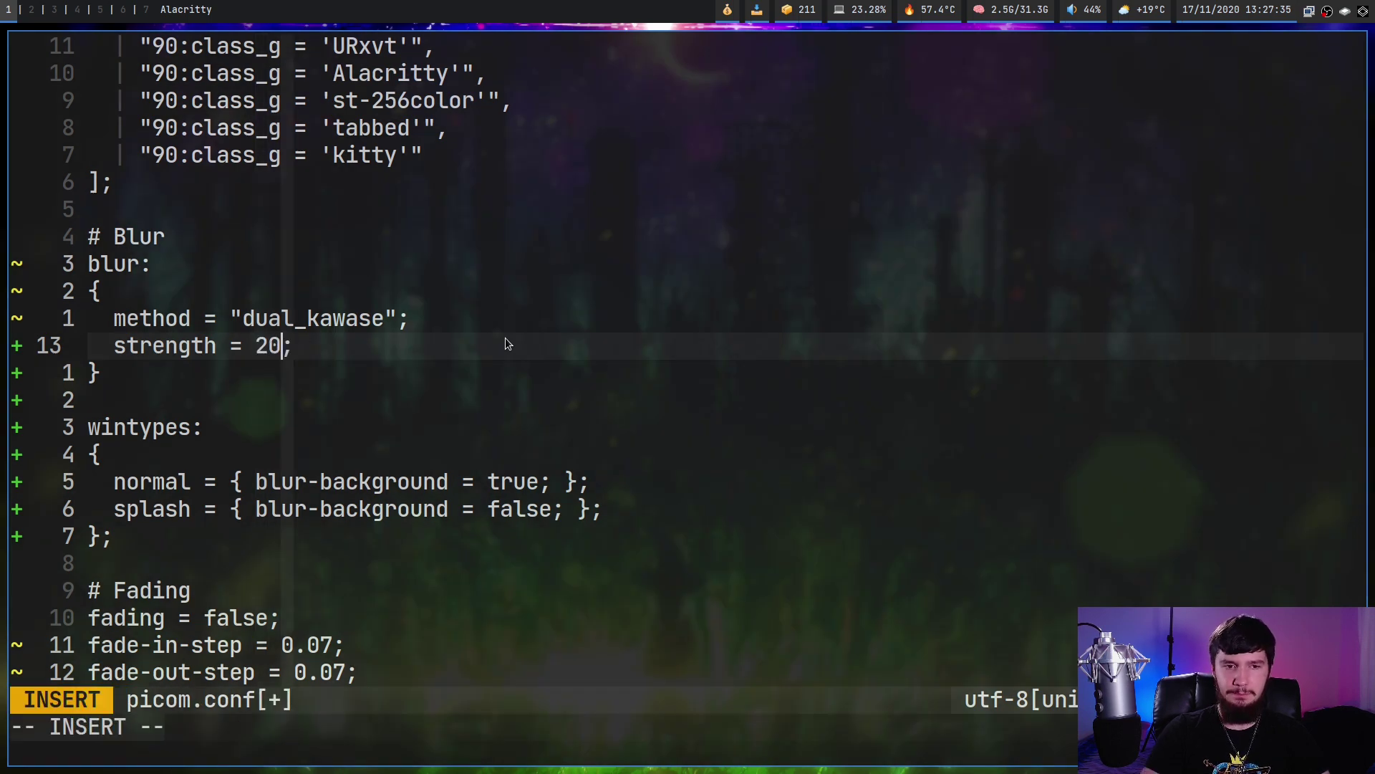
key(Escape)
text(:w)
key(Return)
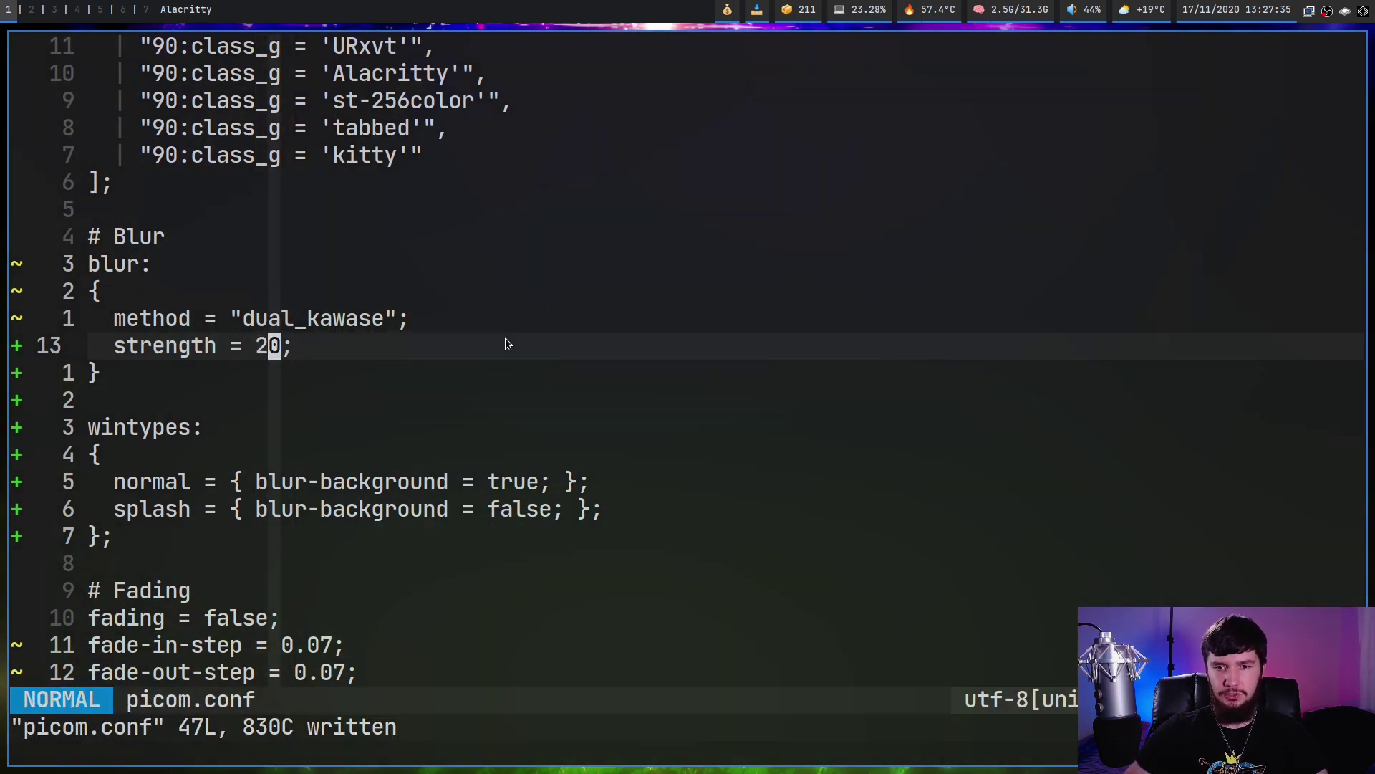
Step: Change the blur strength from 20 back to 2 and save picom.conf
key(g)
key(v)
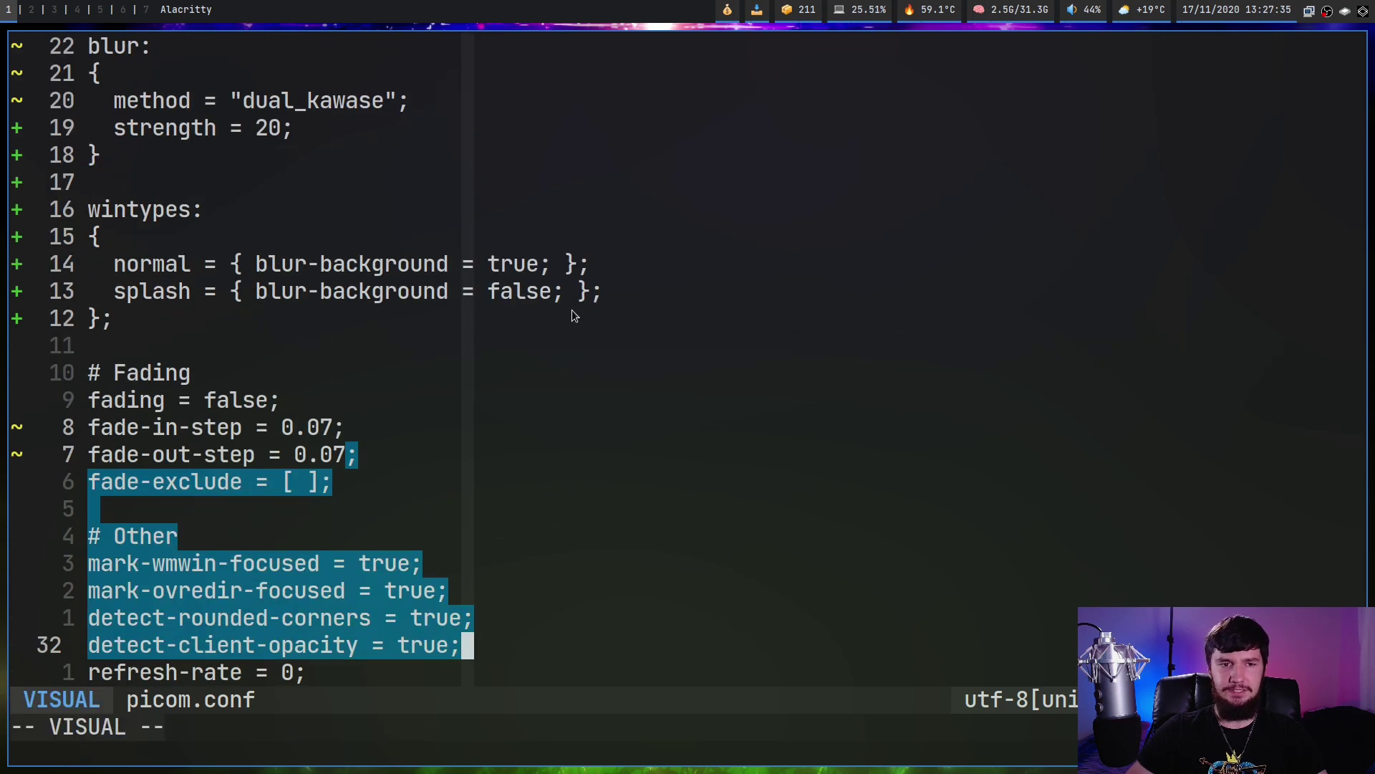
scroll(571, 310, up, 3)
click(288, 371)
key(i)
scroll(288, 373, down, 1)
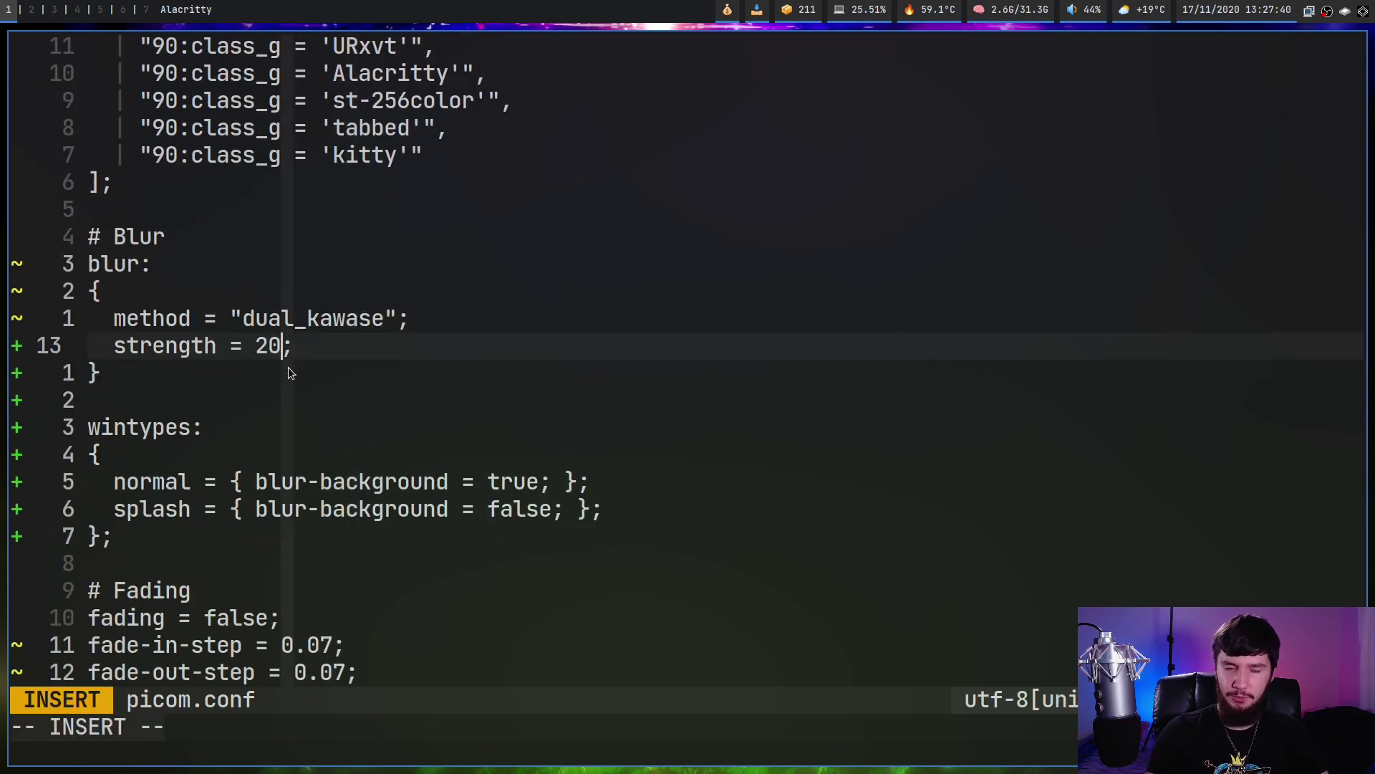
key(BackSpace)
key(BackSpace)
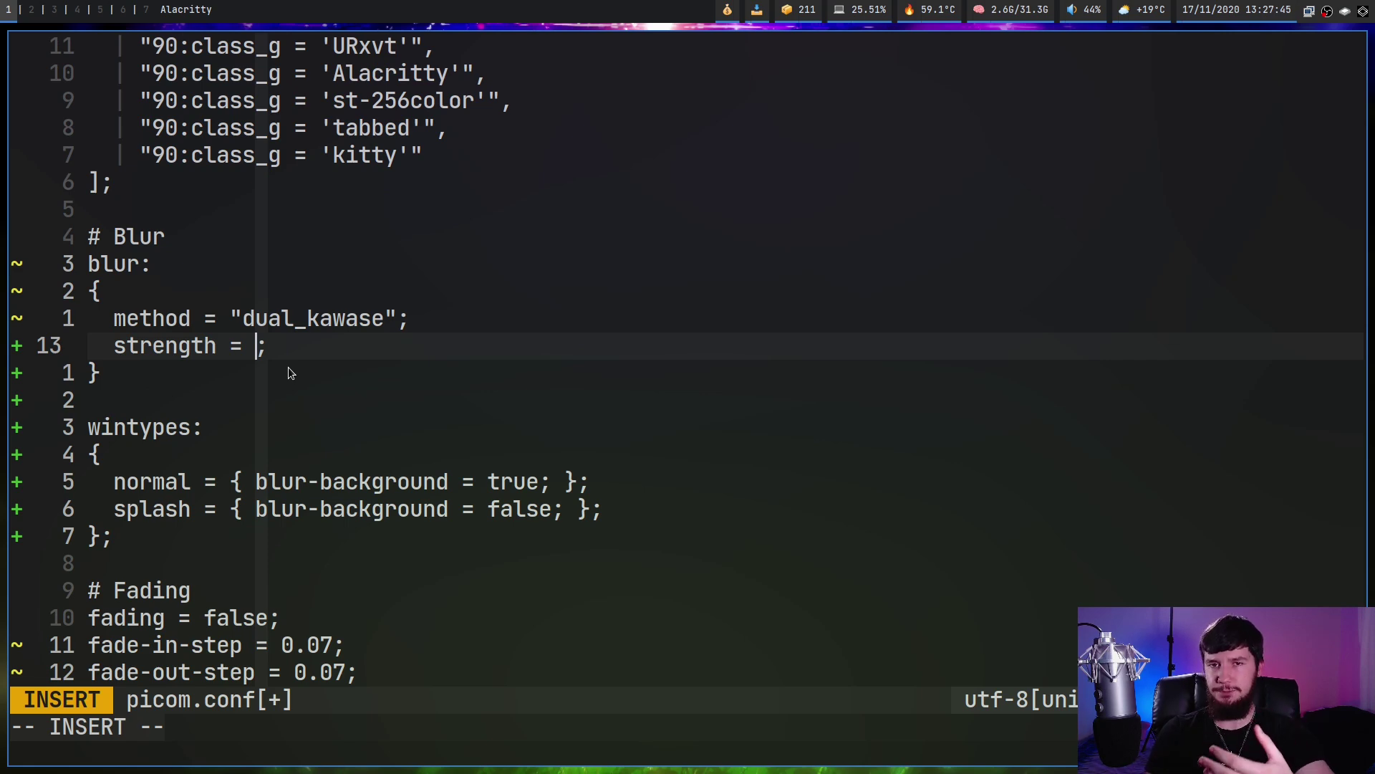
text(2)
key(Escape)
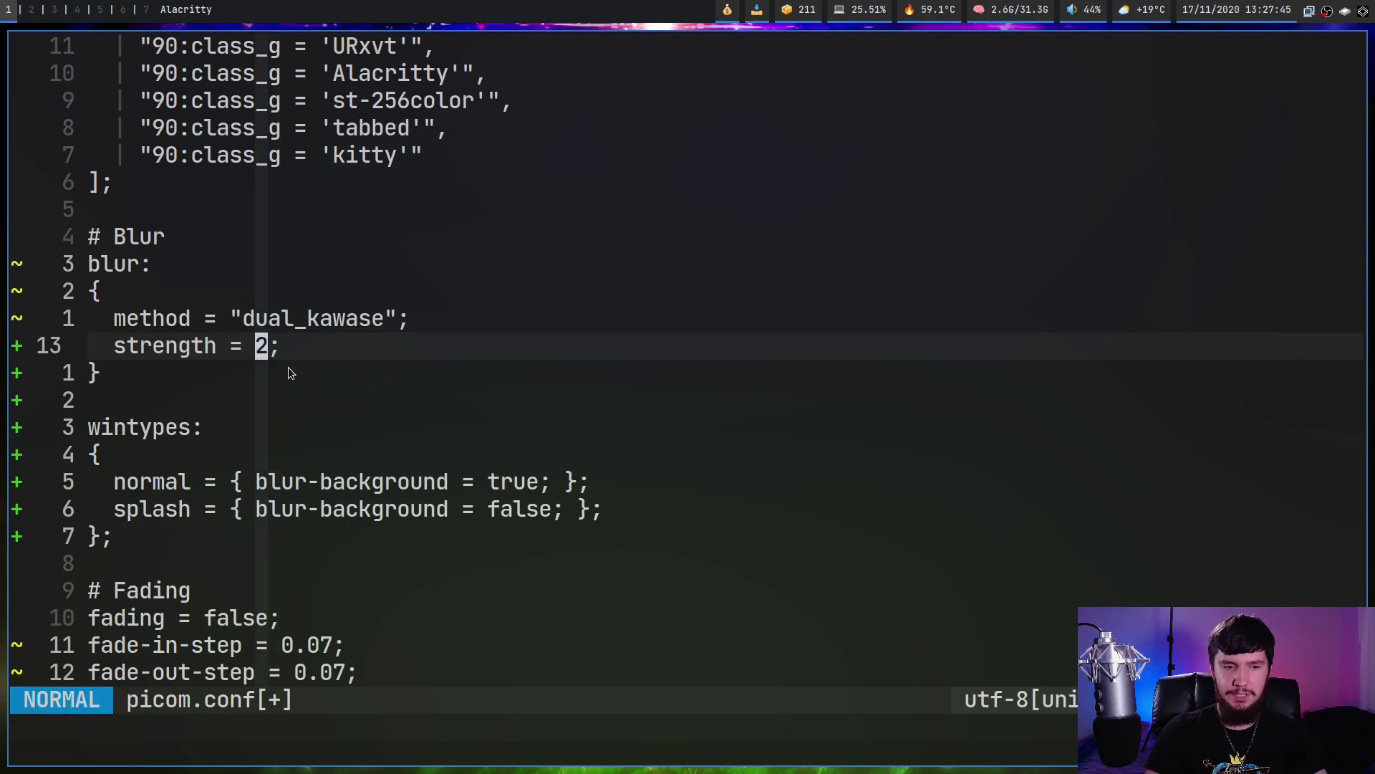
text(:w)
key(Return)
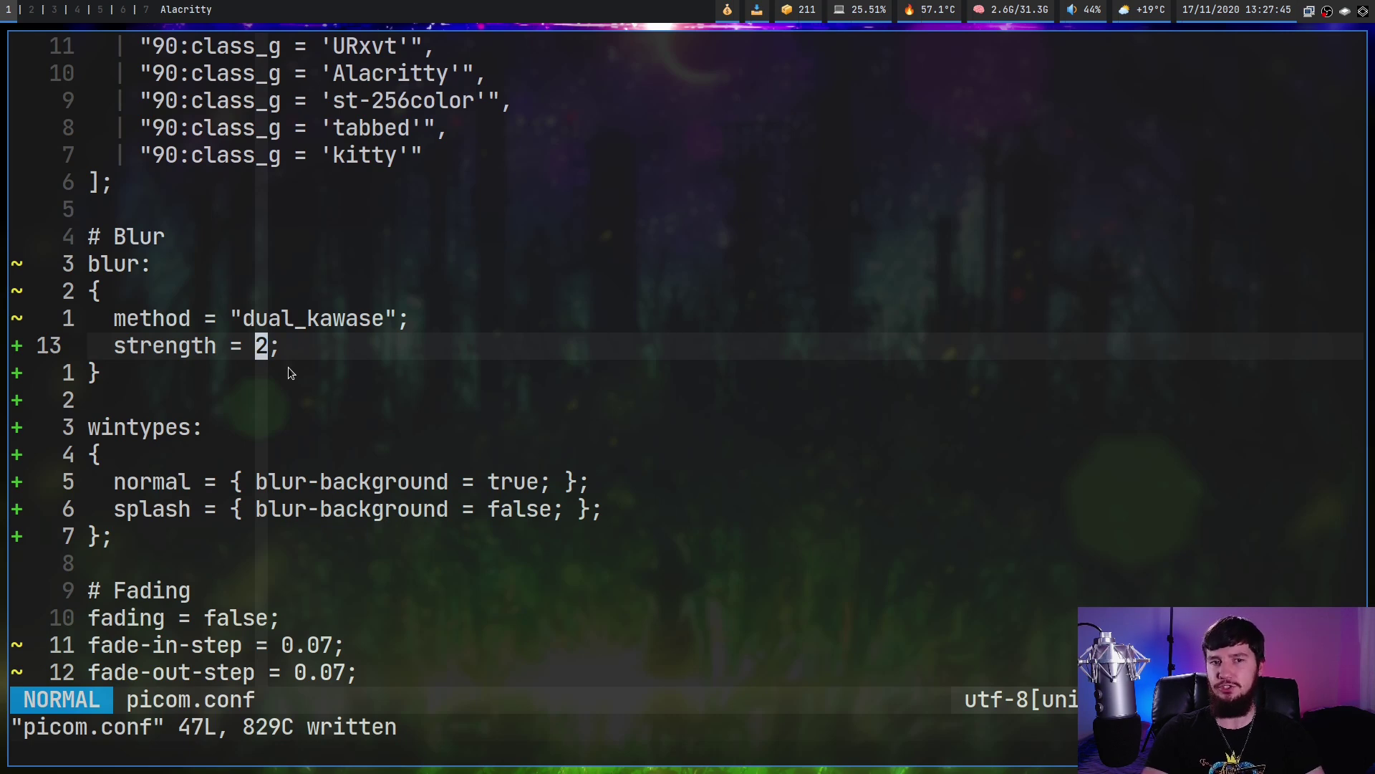
Step: Set the dual_kawase blur strength to 10 and save
key(a)
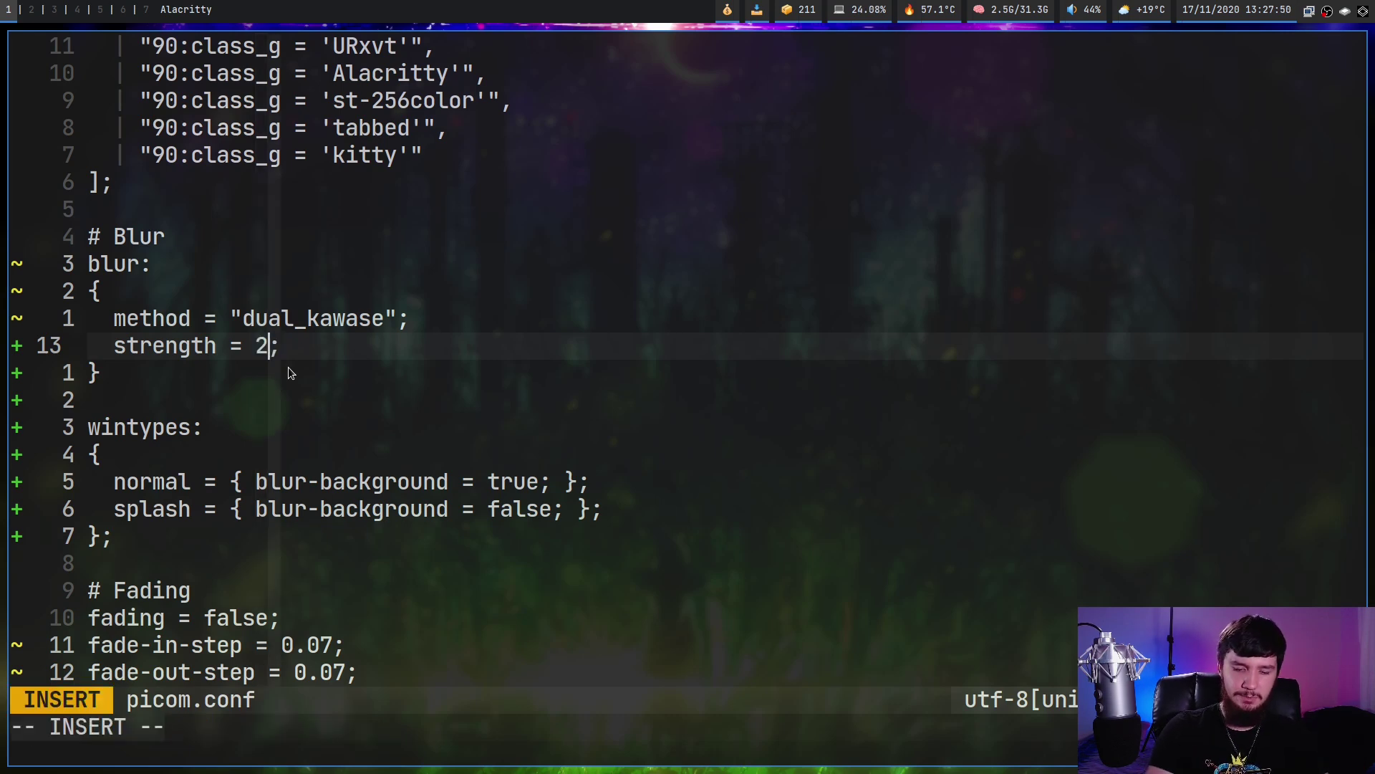
key(BackSpace)
text(10)
key(Escape)
text(:w)
key(Return)
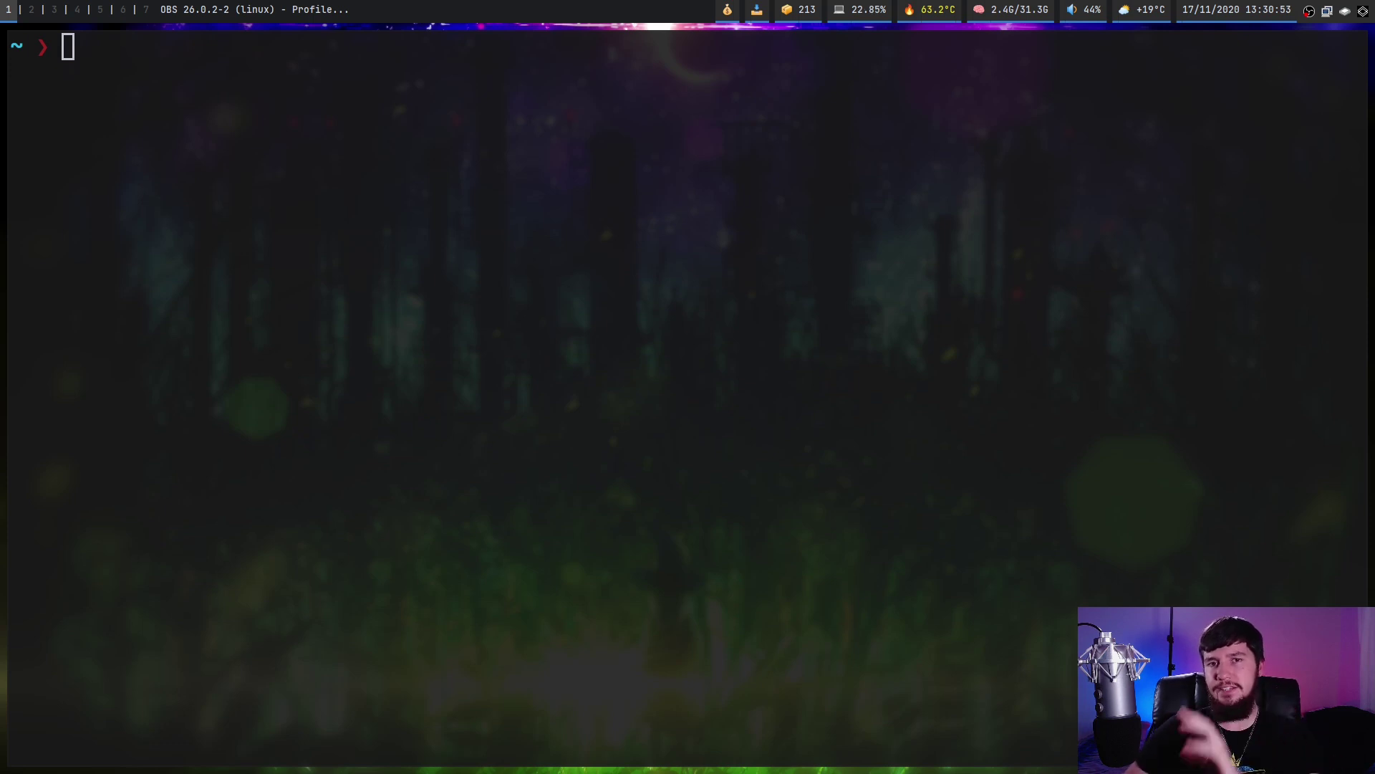
Step: Kill picom with killall picom, then relaunch it with --experimental-backends
click(251, 146)
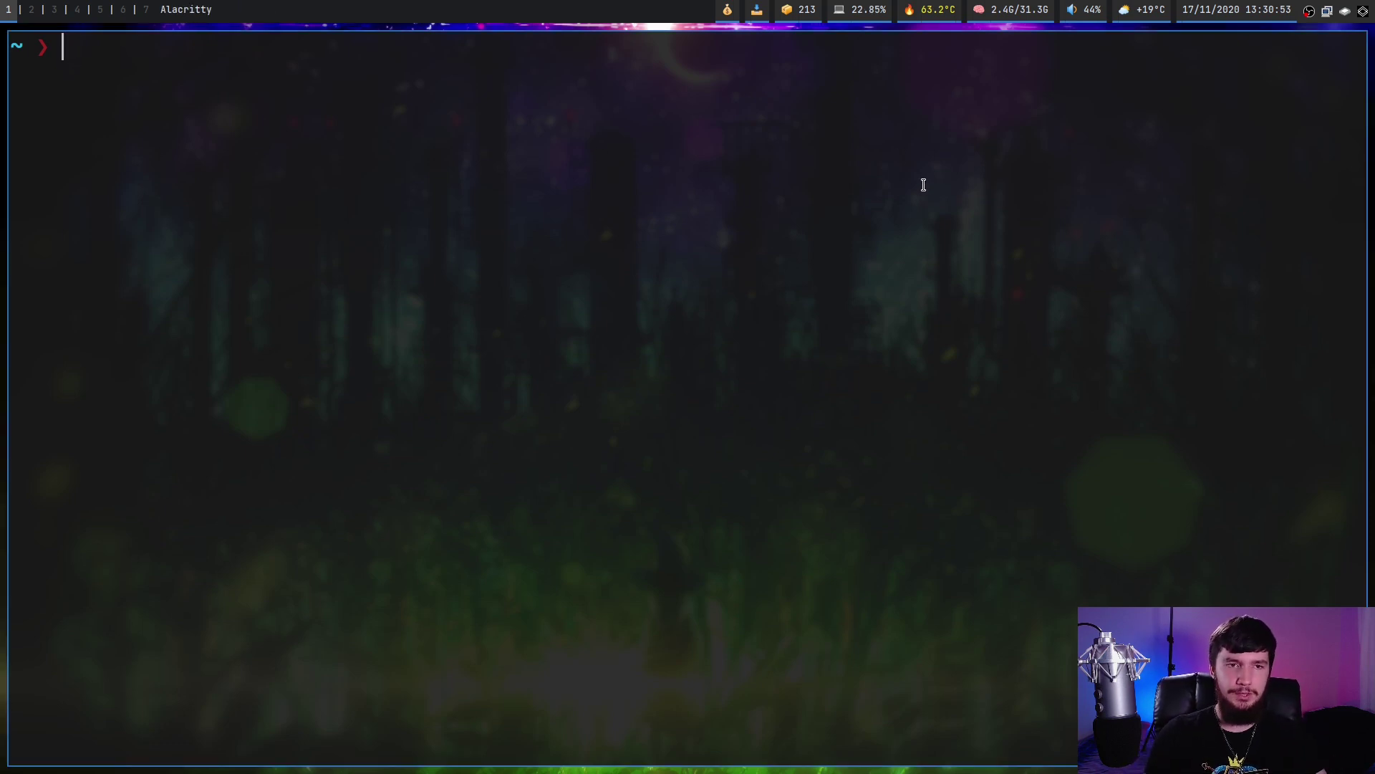
text(killall p)
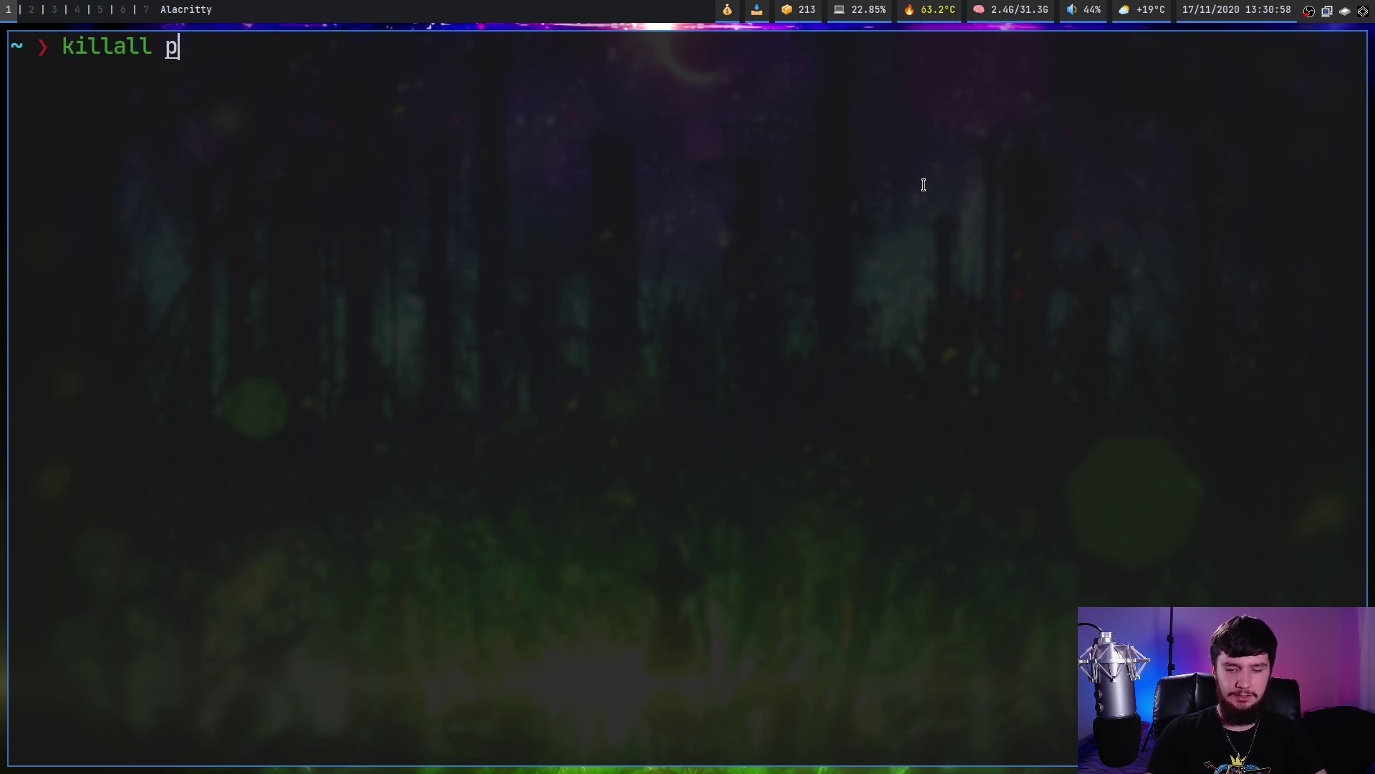
text(icom)
key(Return)
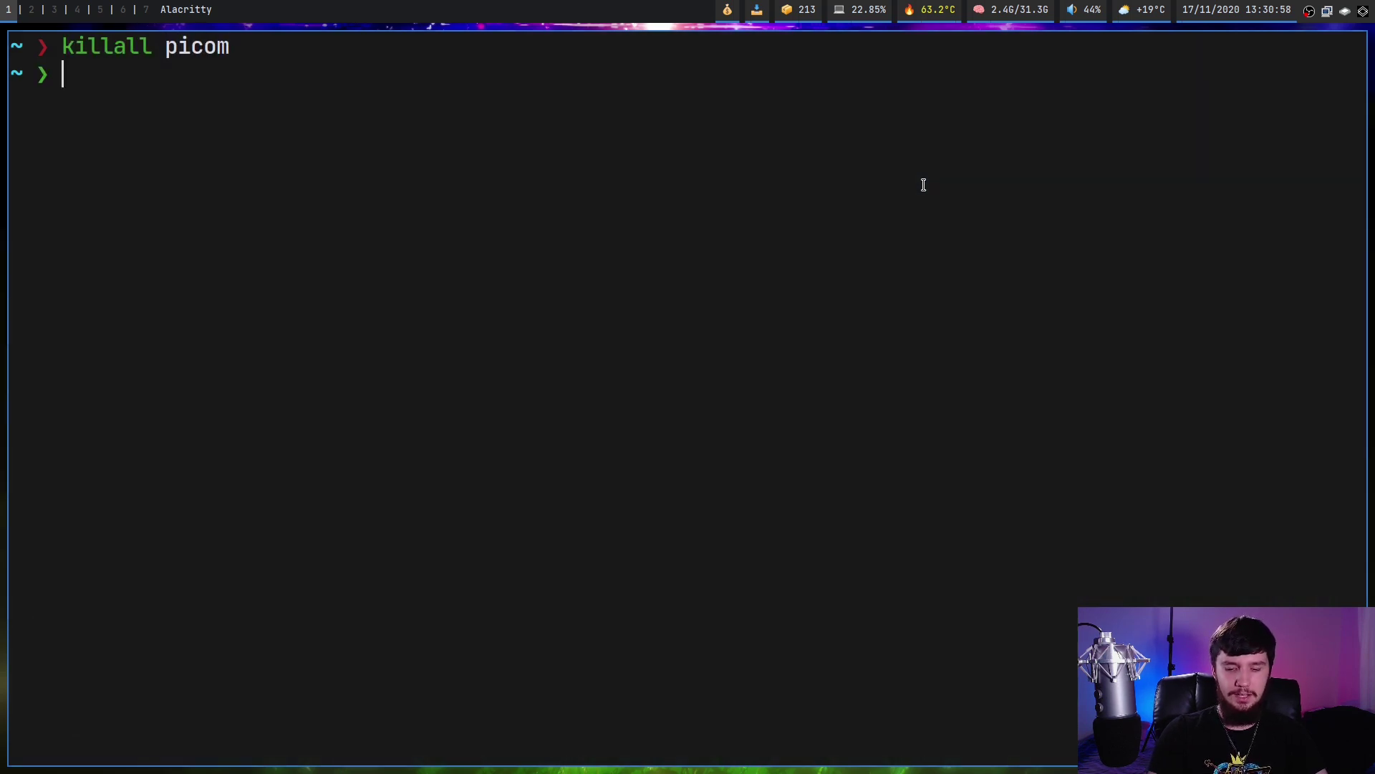
text(picom)
text(--)
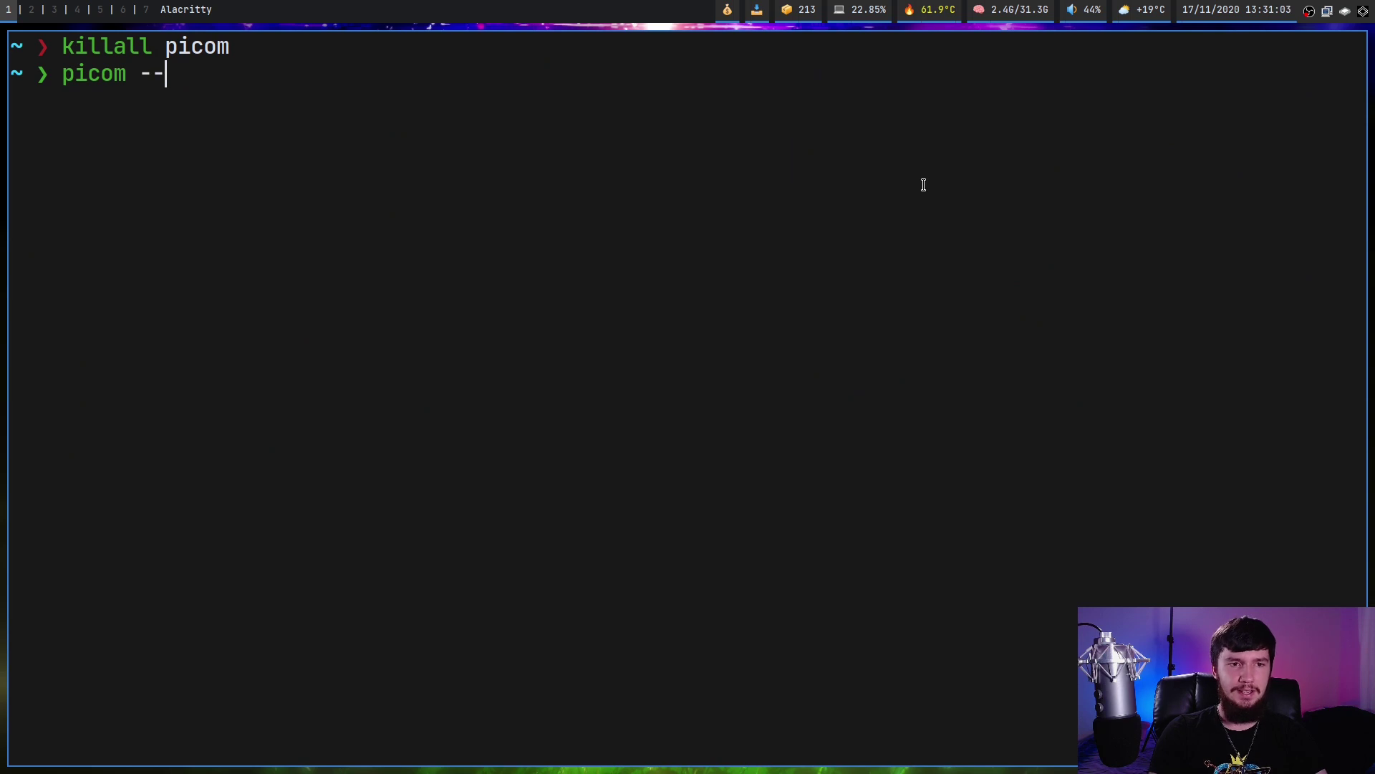
text(experimental-backends)
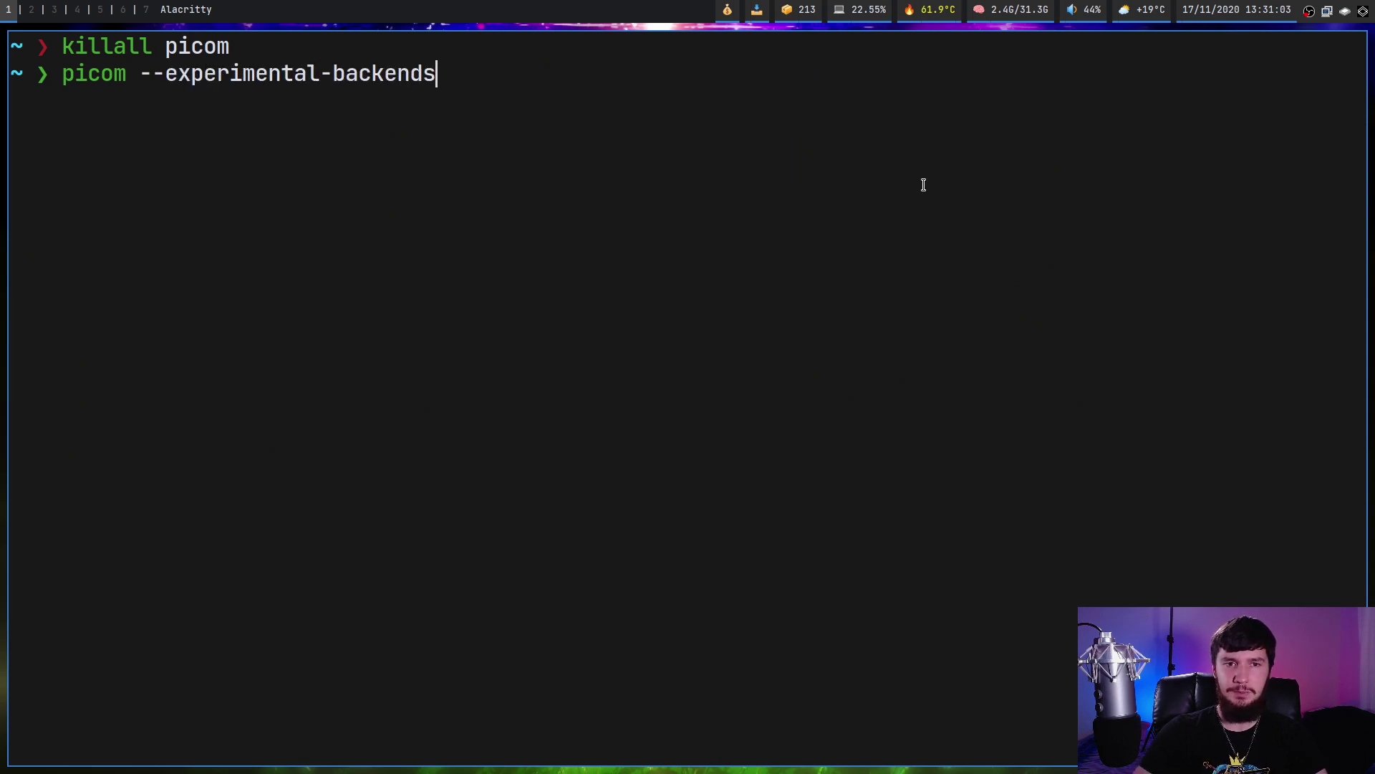
key(Return)
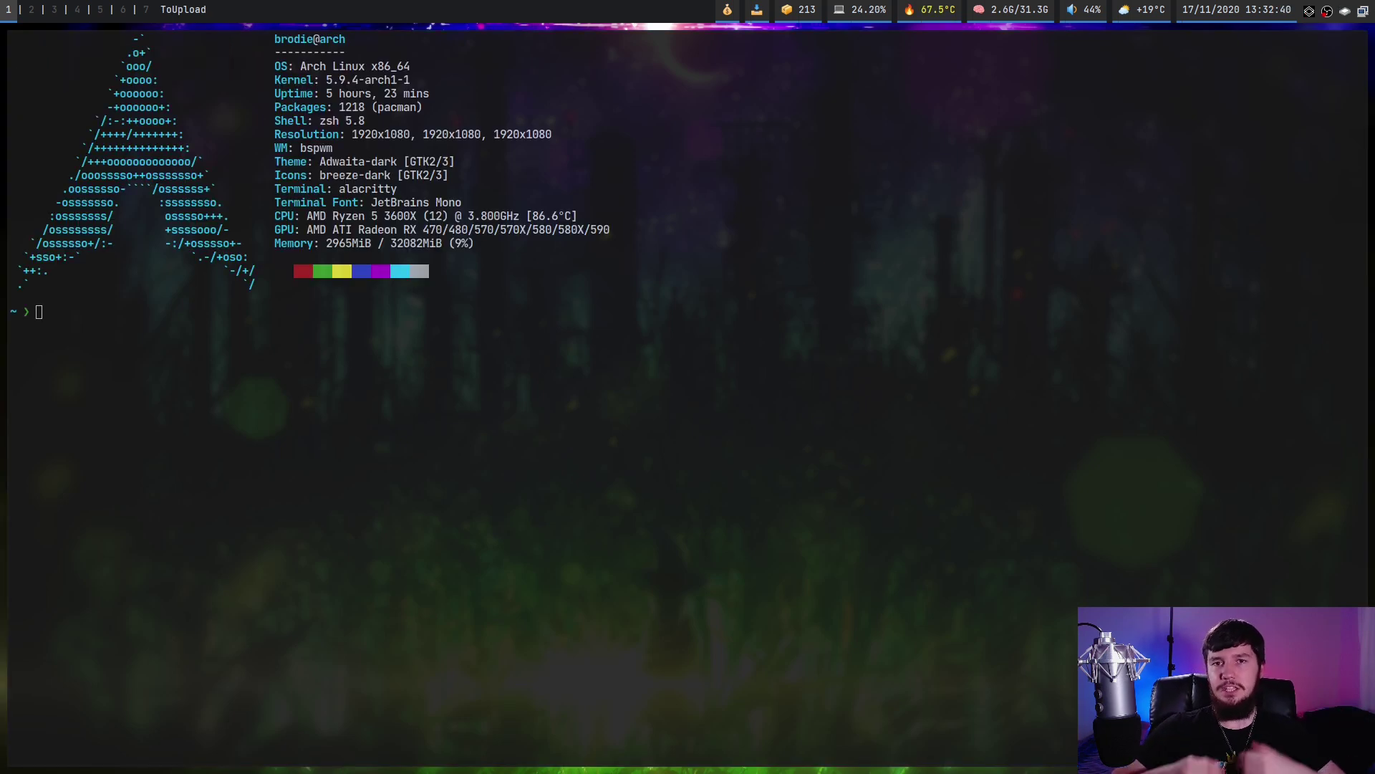
Step: Reopen .config/picom.conf in Neovim through the file manager and move to the splash window-type line
click(437, 475)
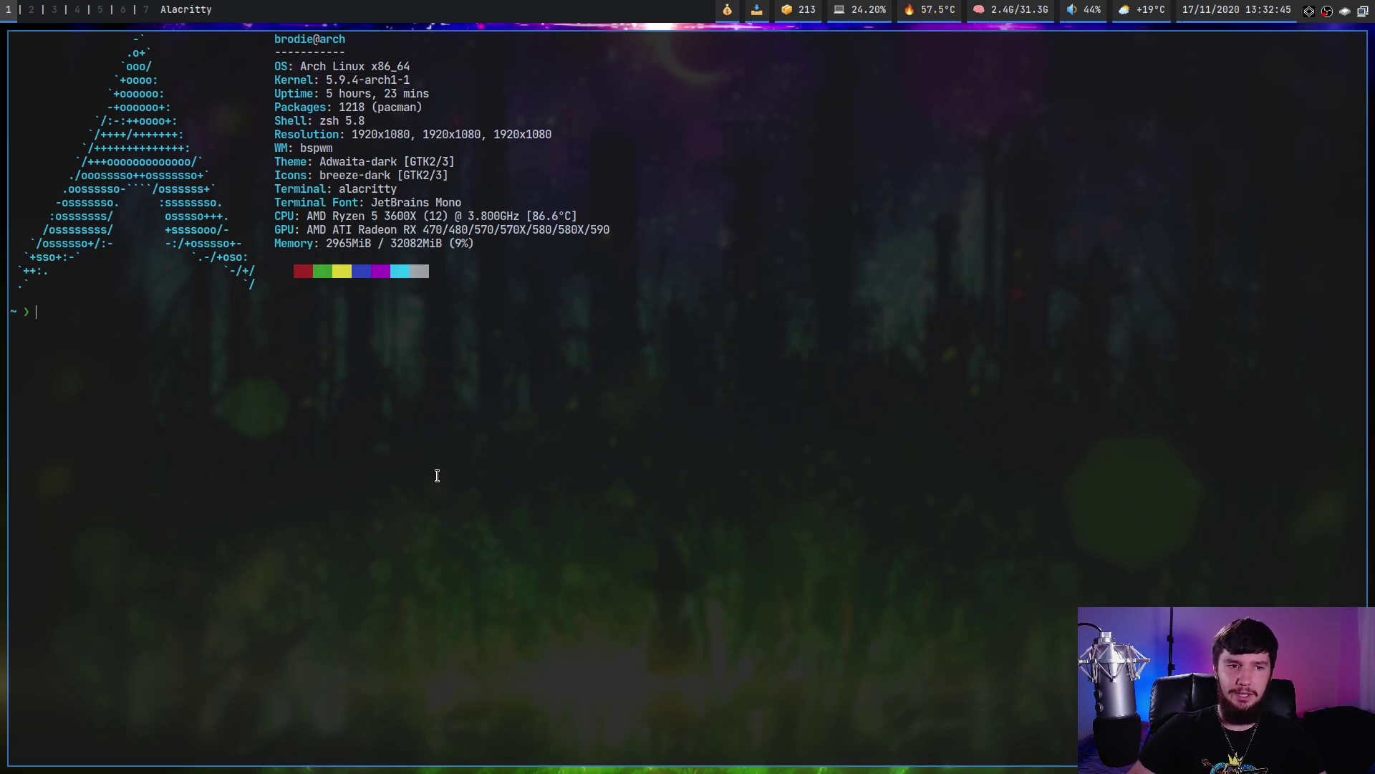
key(ctrl+o)
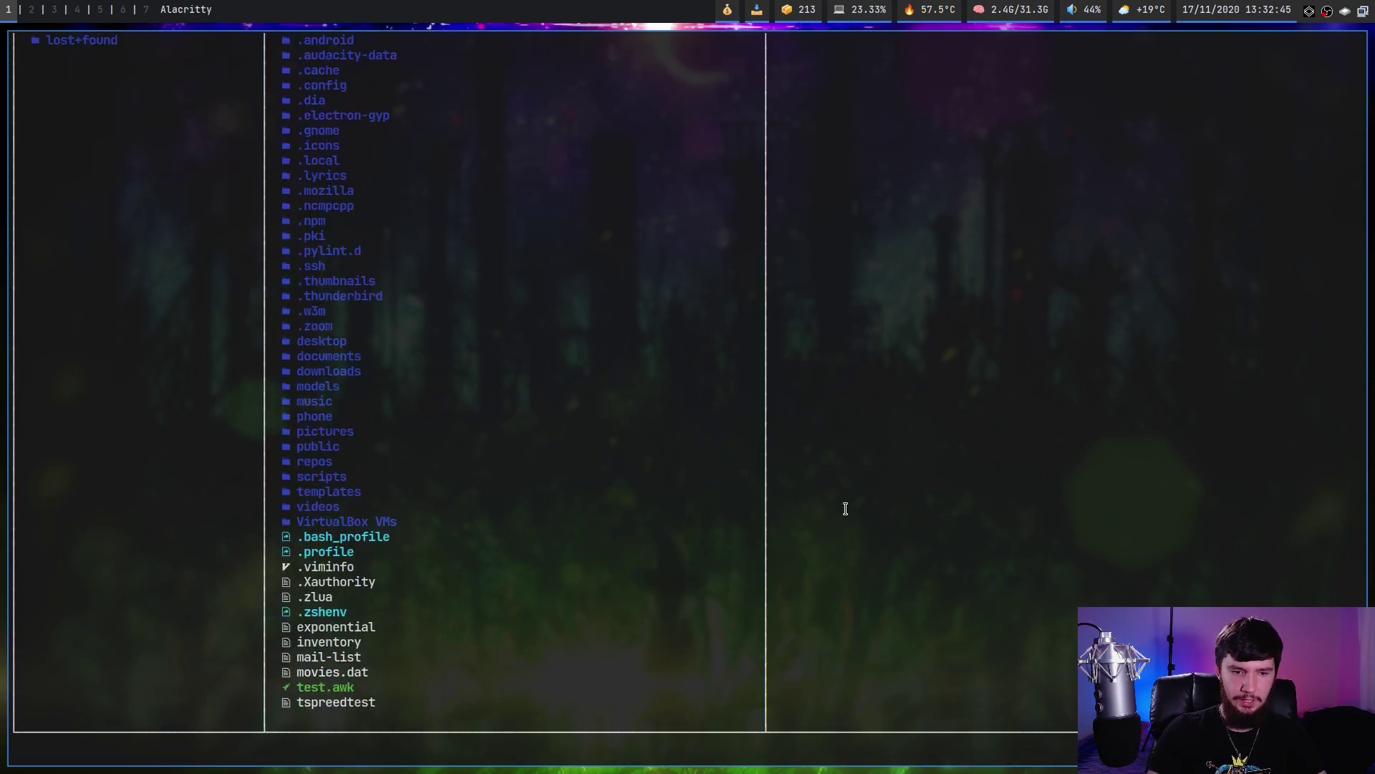
text(gcj/picom)
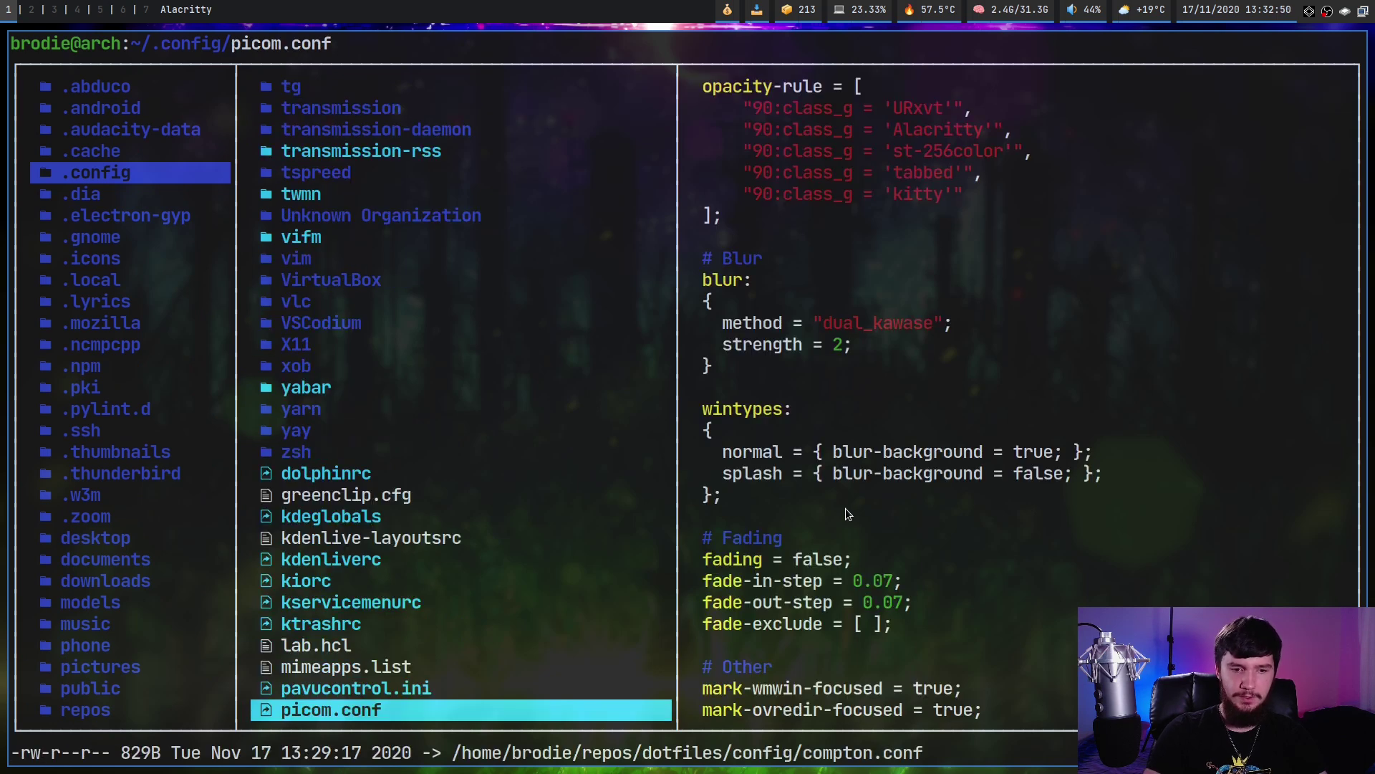
key(l)
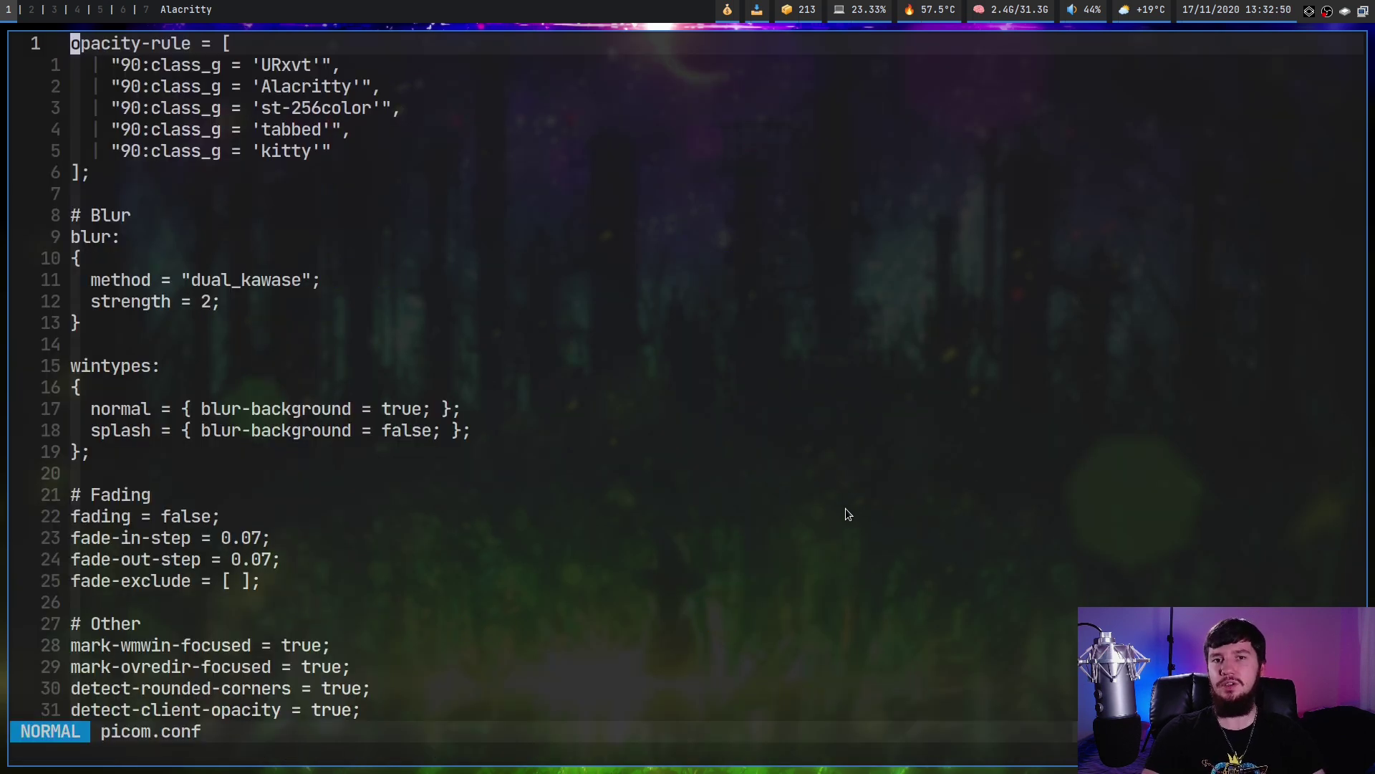
key(j)
key(j)
key(j)
key(j)
key(j)
key(j)
key(j)
key(j)
key(j)
key(j)
key(j)
key(j)
key(j)
key(j)
key(j)
key(j)
key(j)
key(j)
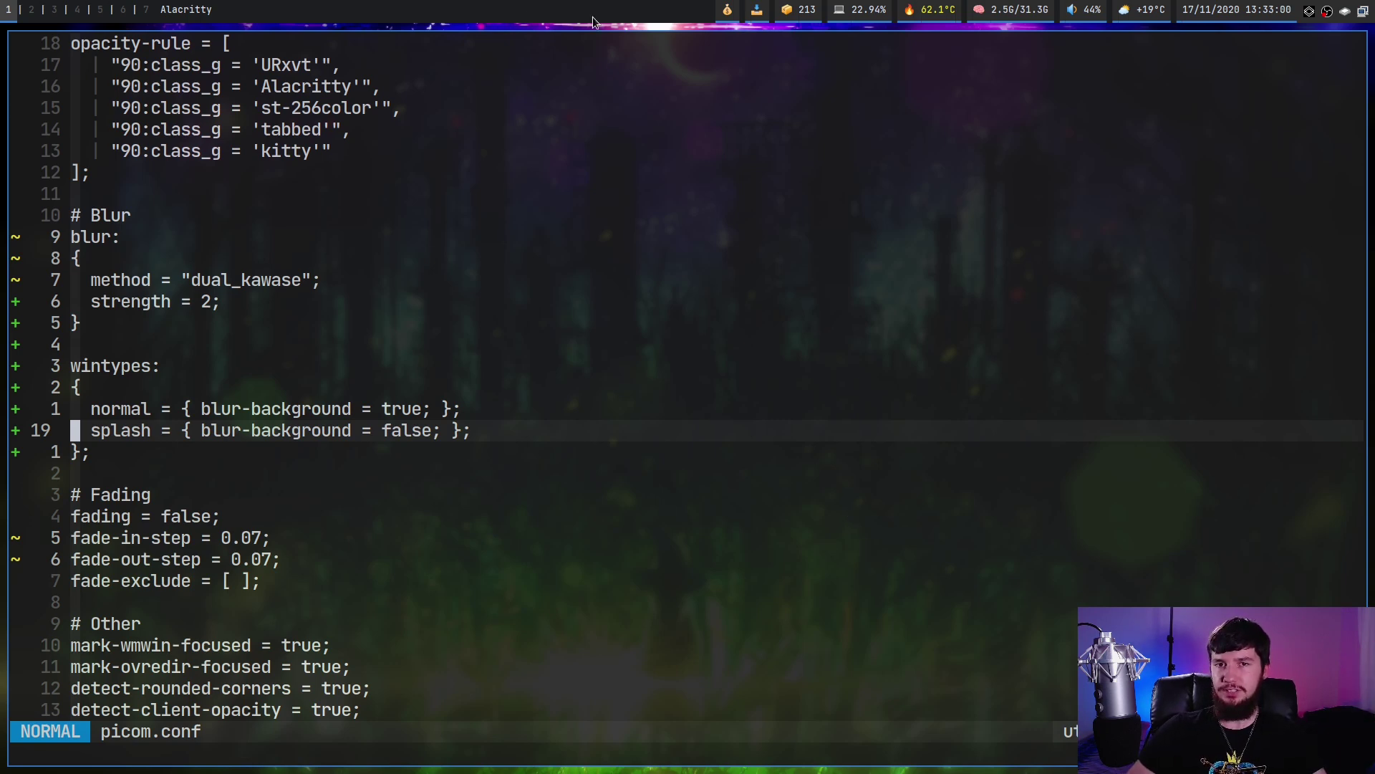
Step: Open the picom manual in a second terminal and search it for 'normal'
key(super+Return)
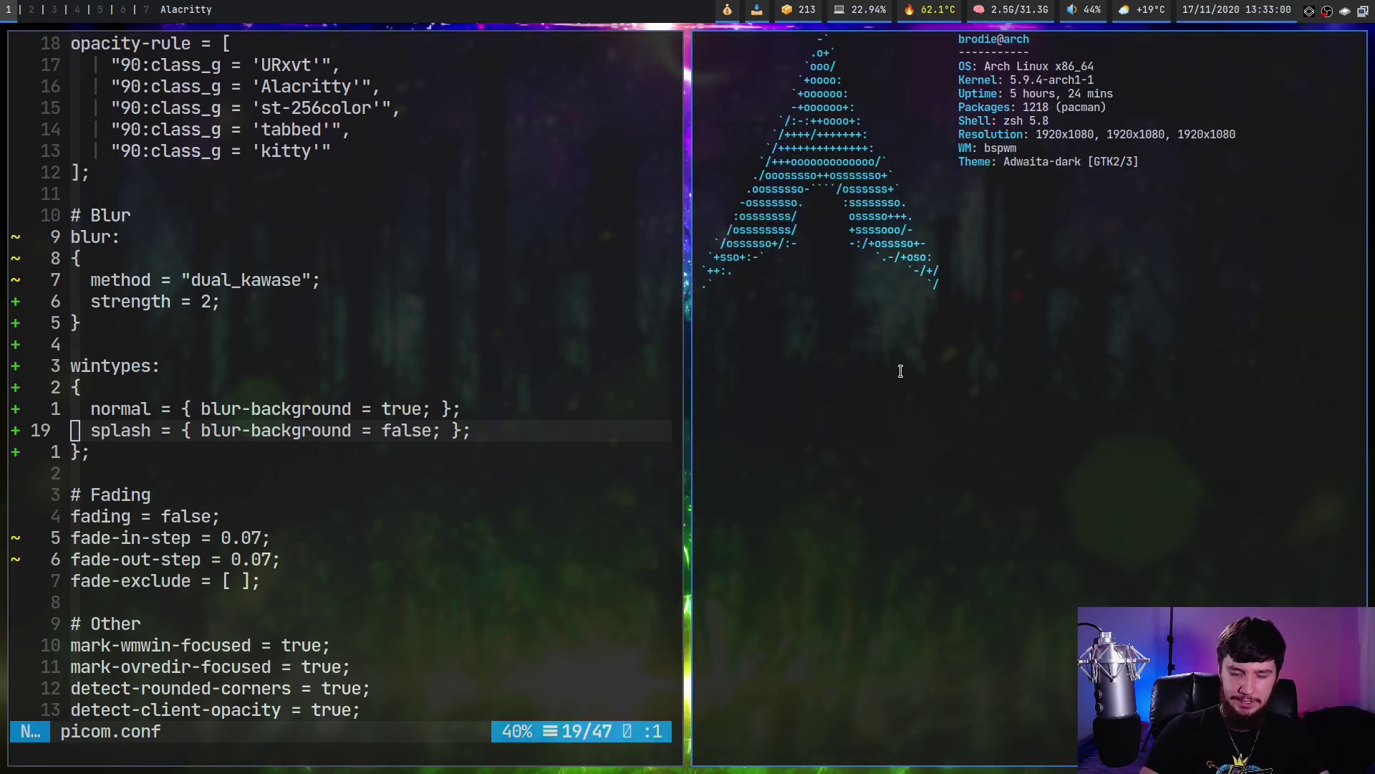
text(man picom)
key(Return)
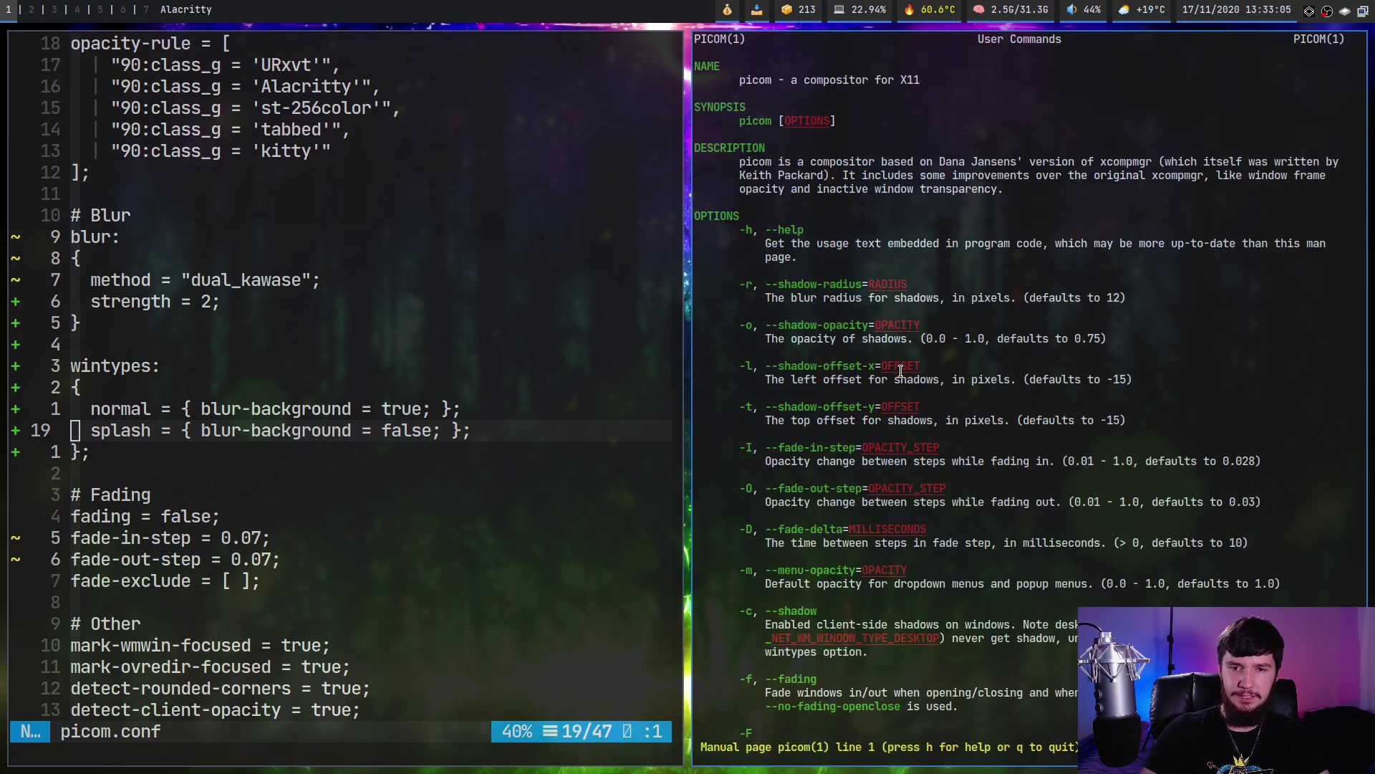
key(ctrl+equal)
key(ctrl+equal)
key(ctrl+equal)
key(ctrl+equal)
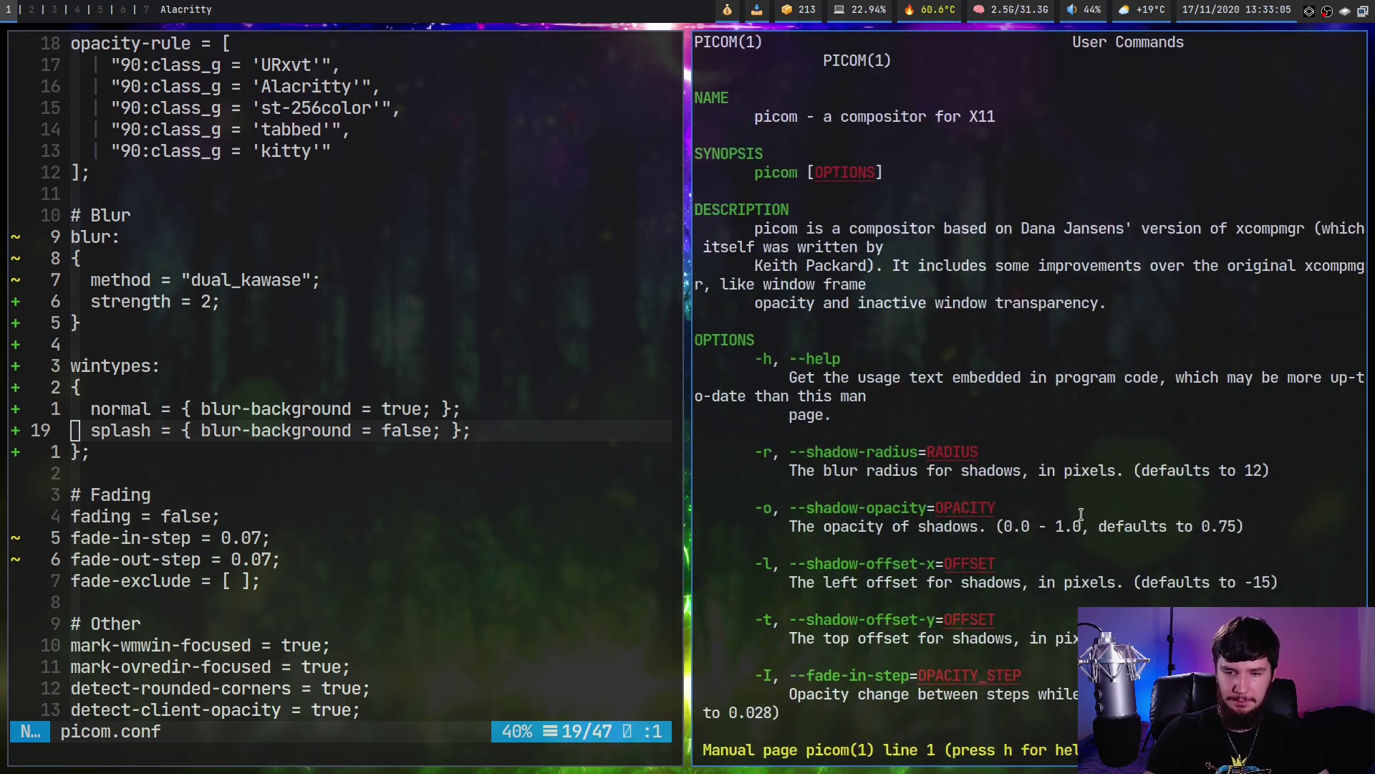
text(/nomr)
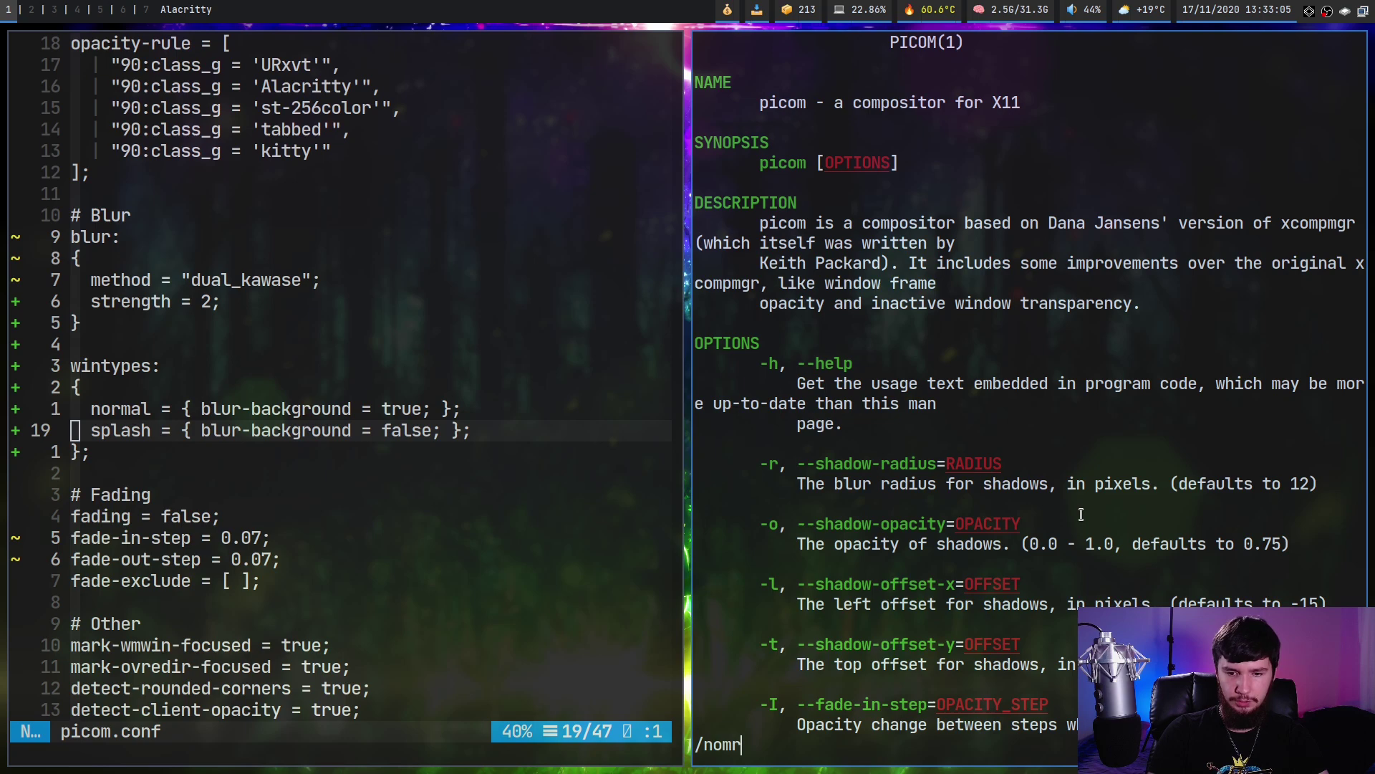
key(BackSpace)
key(BackSpace)
text(rmal)
key(Return)
key(super+f)
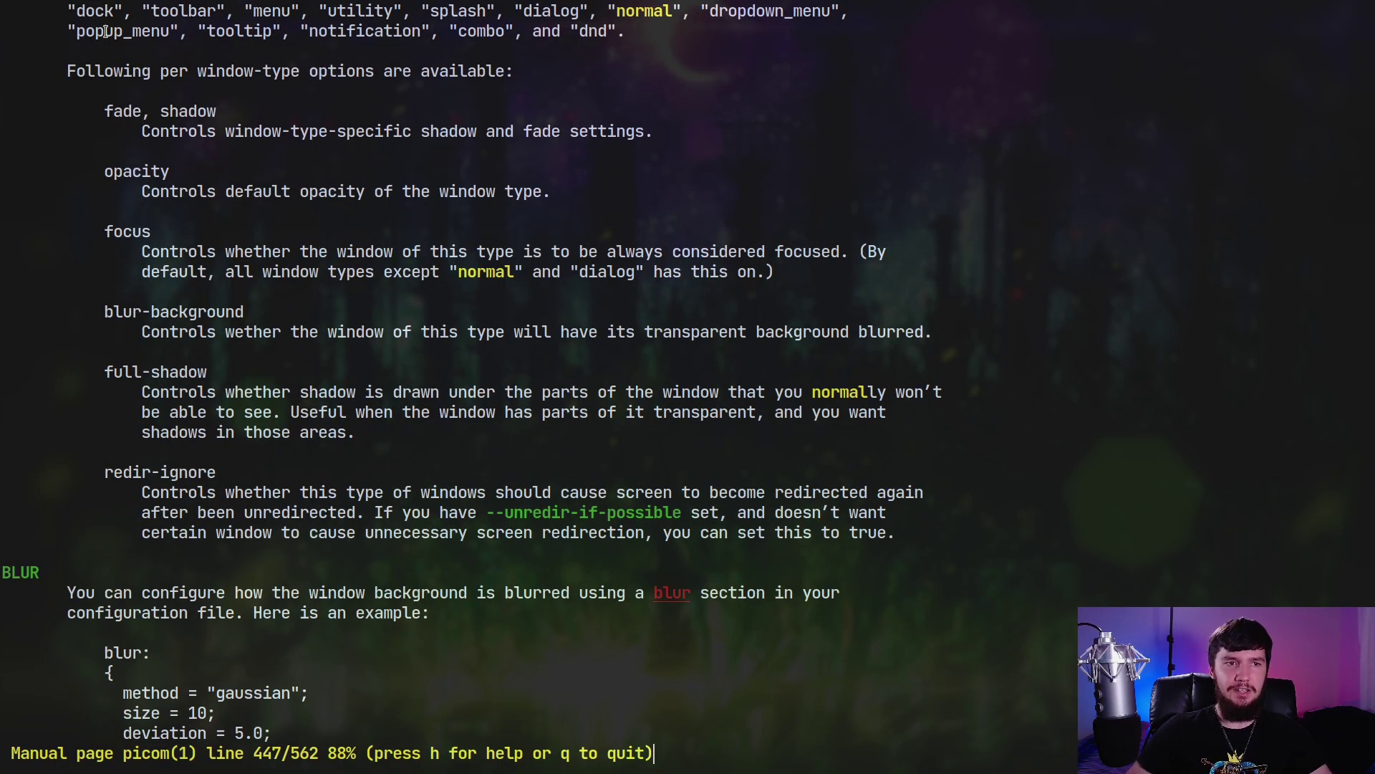
key(super+f)
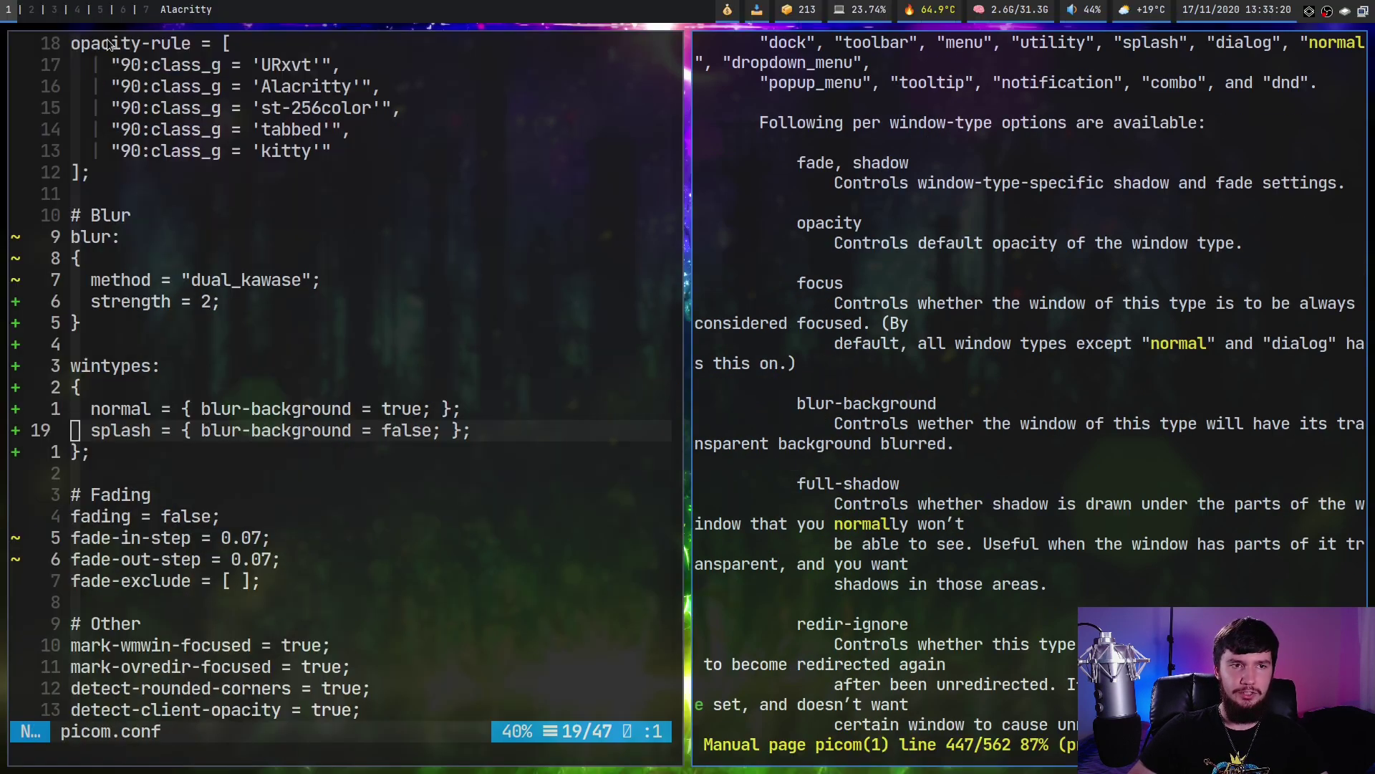
key(super+f)
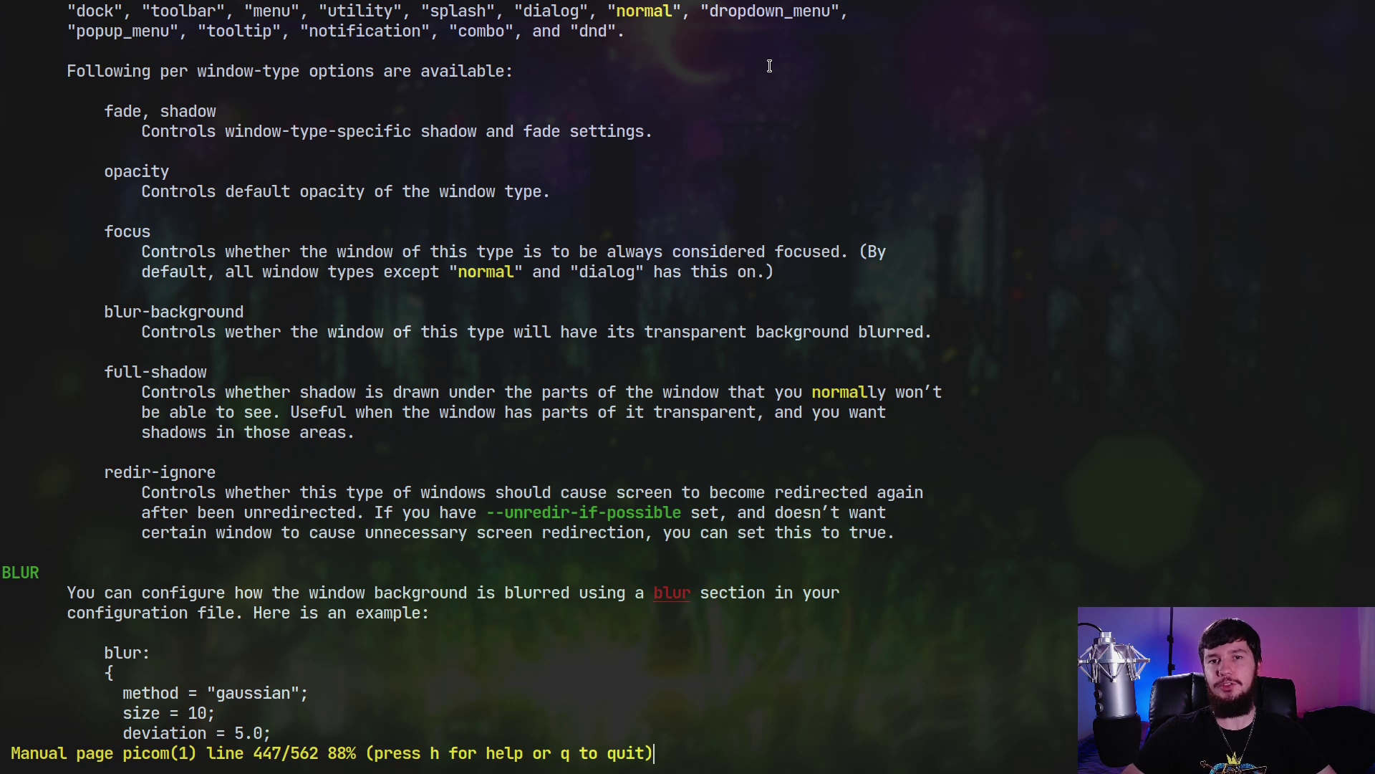
key(super+f)
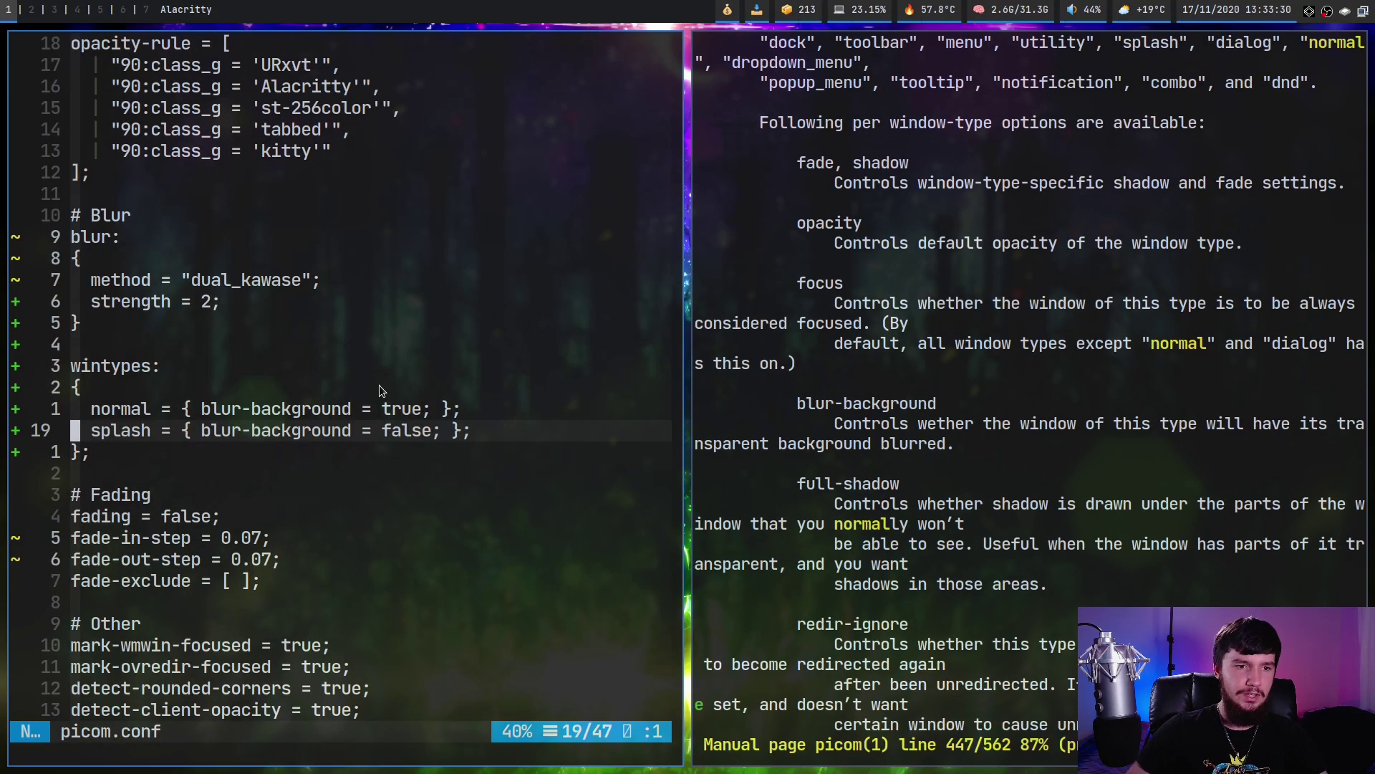
Step: Change blur-background for normal windows from true to false and save picom.conf
key(k)
key(z)
key(z)
key(shift+a)
key(Left)
key(Left)
key(Left)
key(Left)
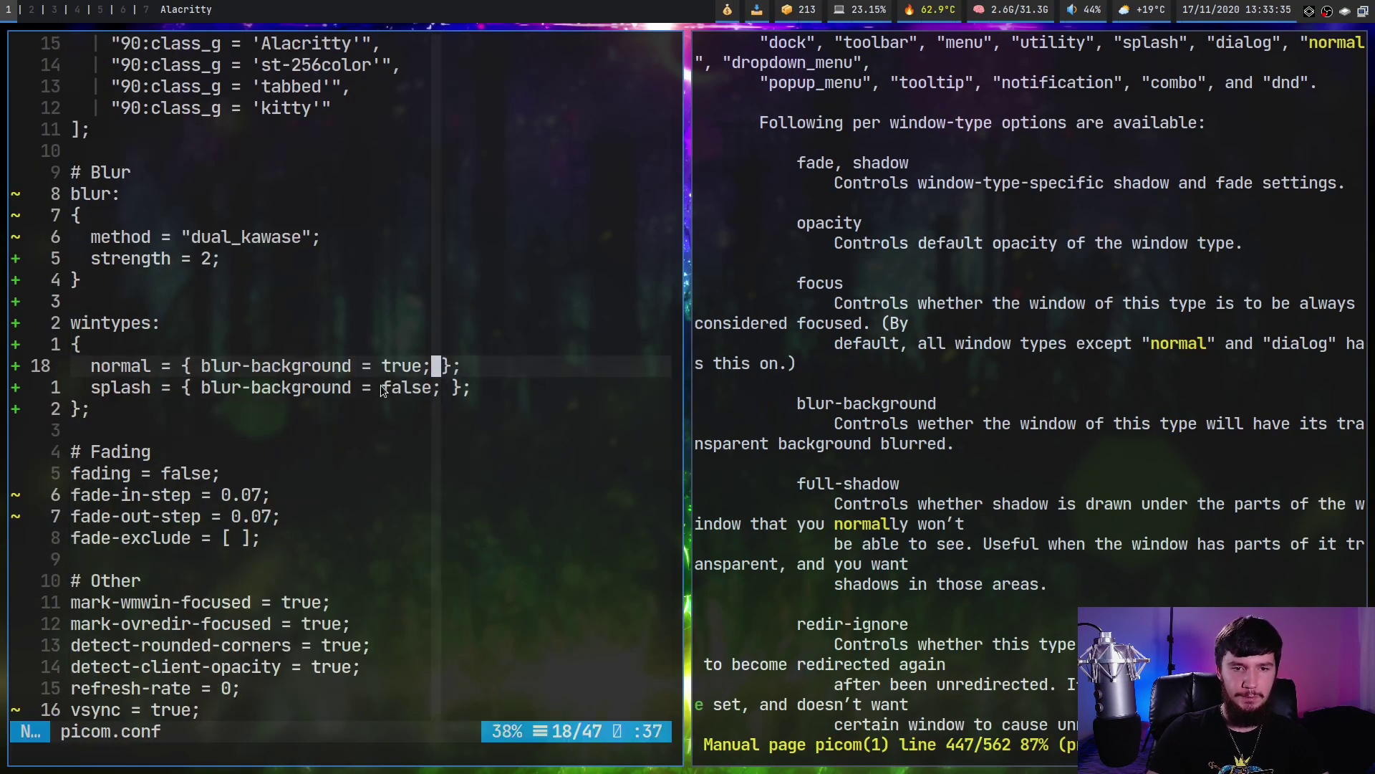
key(ctrl+w)
text(false)
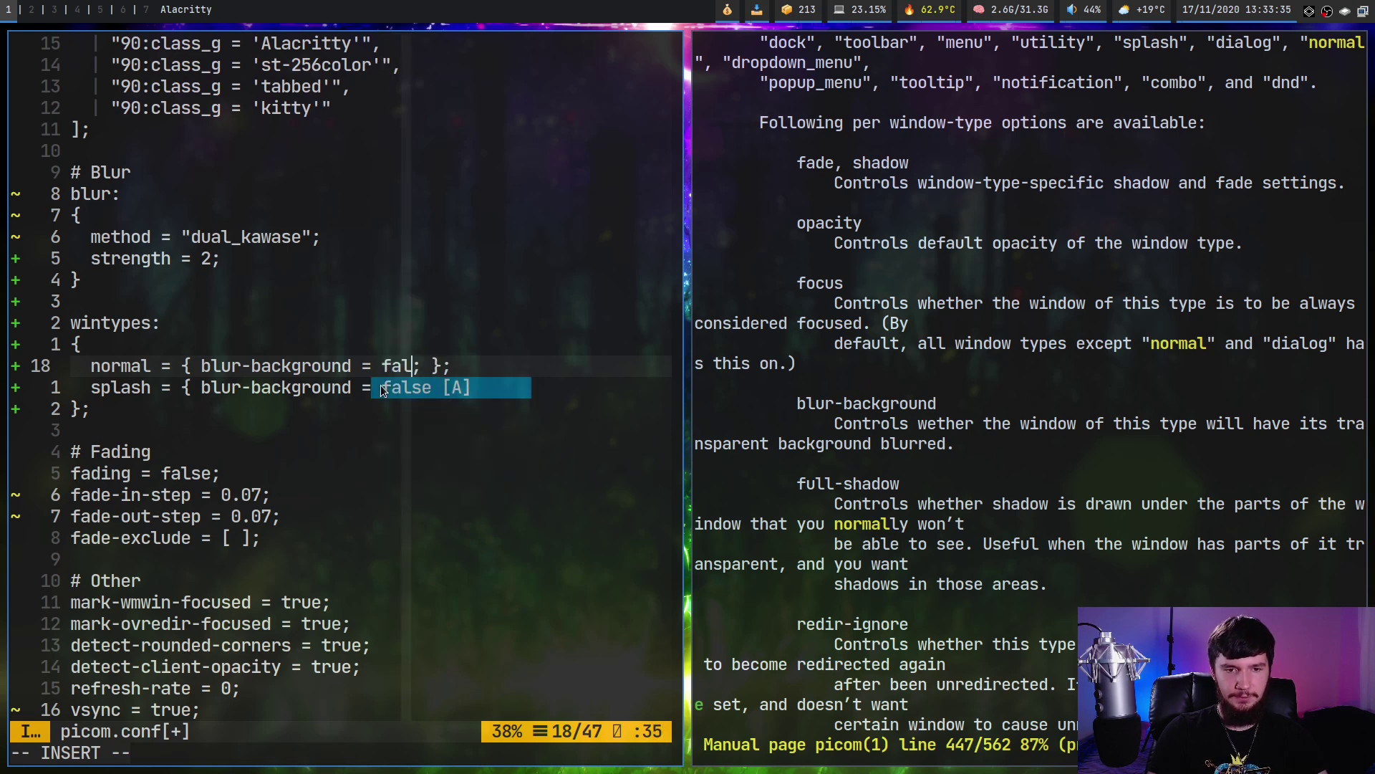
key(Escape)
text(:w)
key(Return)
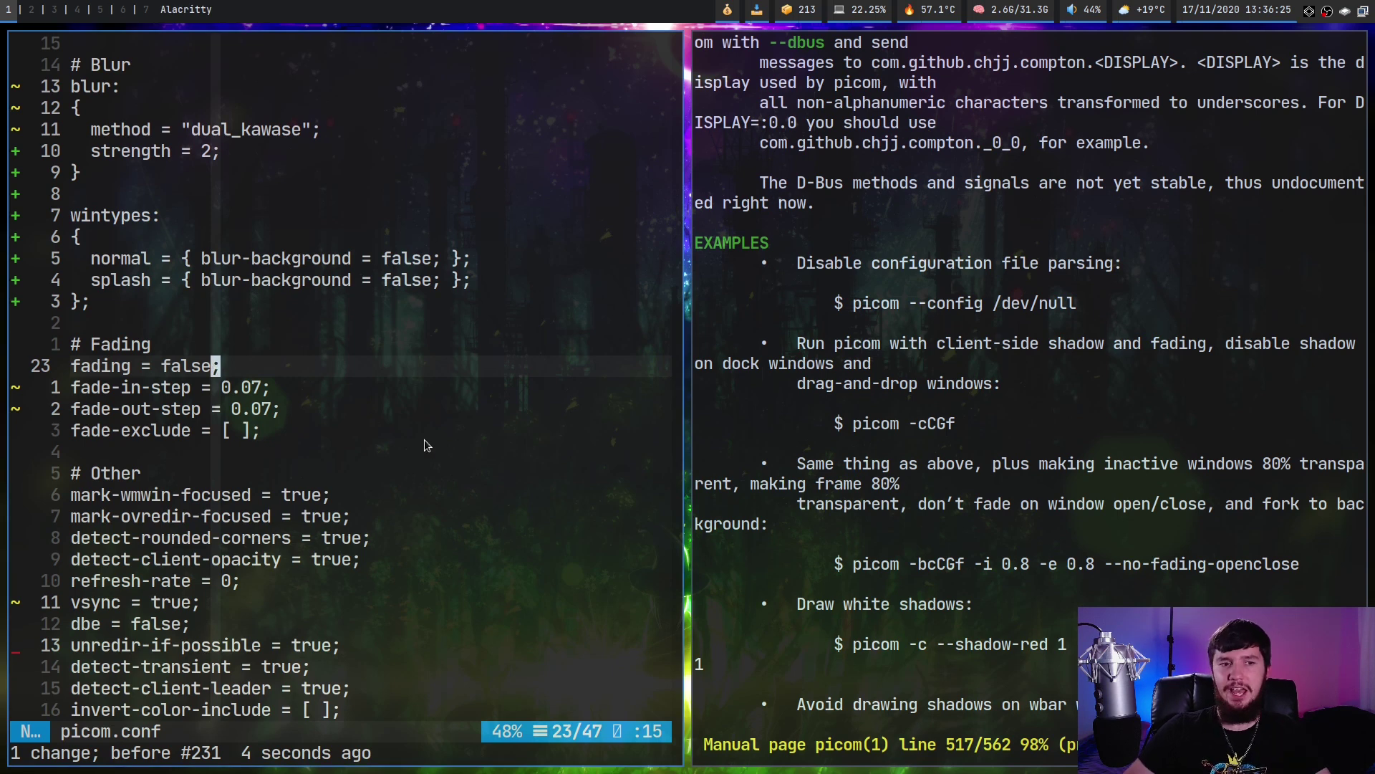
Step: Undo the normal-window blur change, set fading to true, and save picom.conf
key(u)
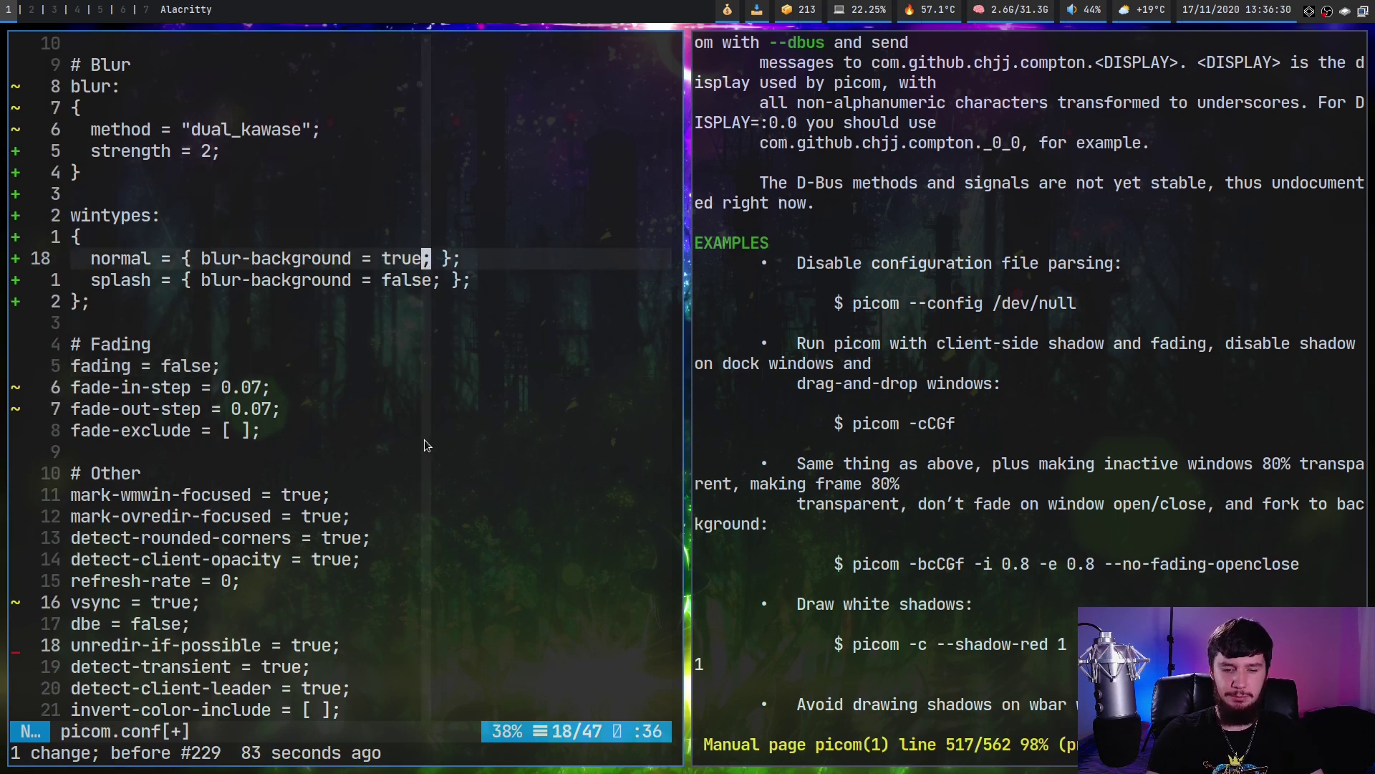
key(j)
key(j)
key(j)
key(j)
key(j)
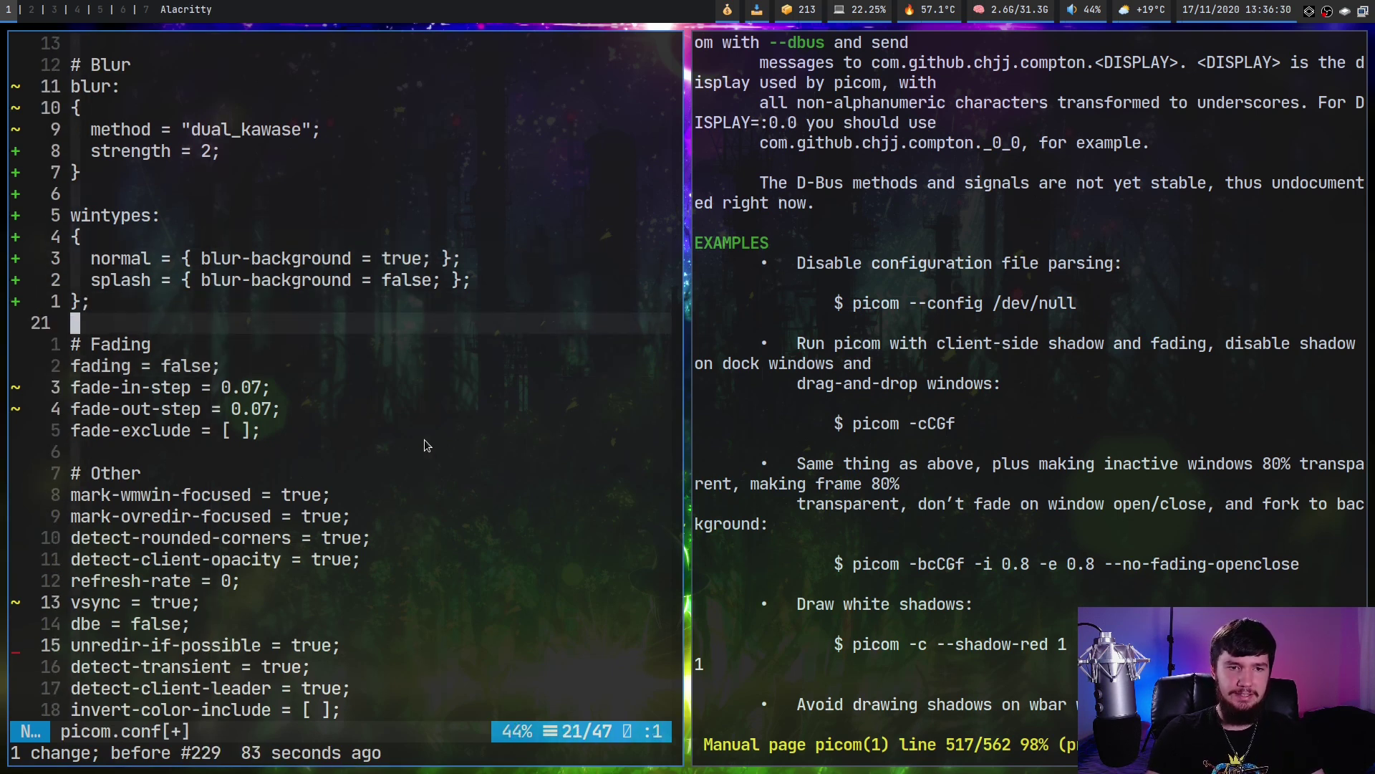
key(i)
key(BackSpace)
key(BackSpace)
key(BackSpace)
key(BackSpace)
key(BackSpace)
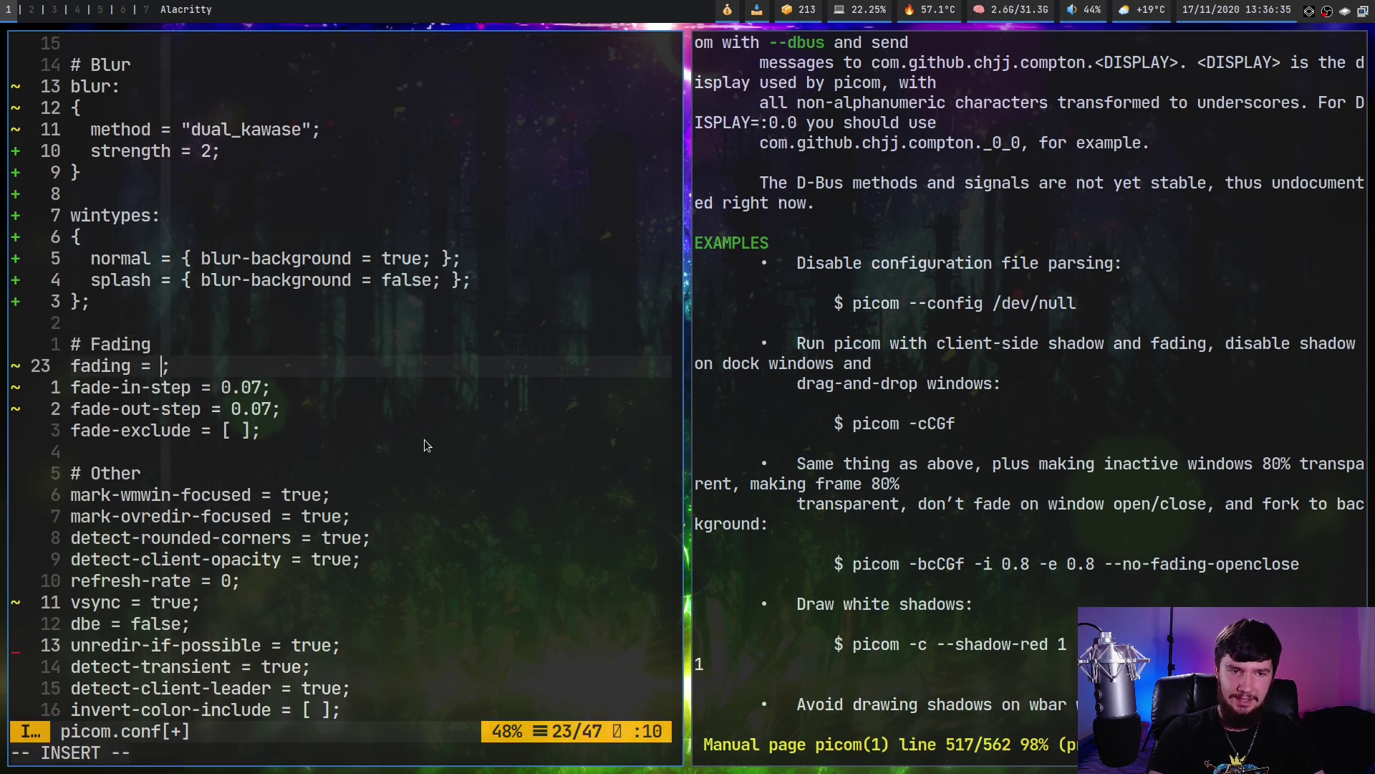
text(true)
key(Escape)
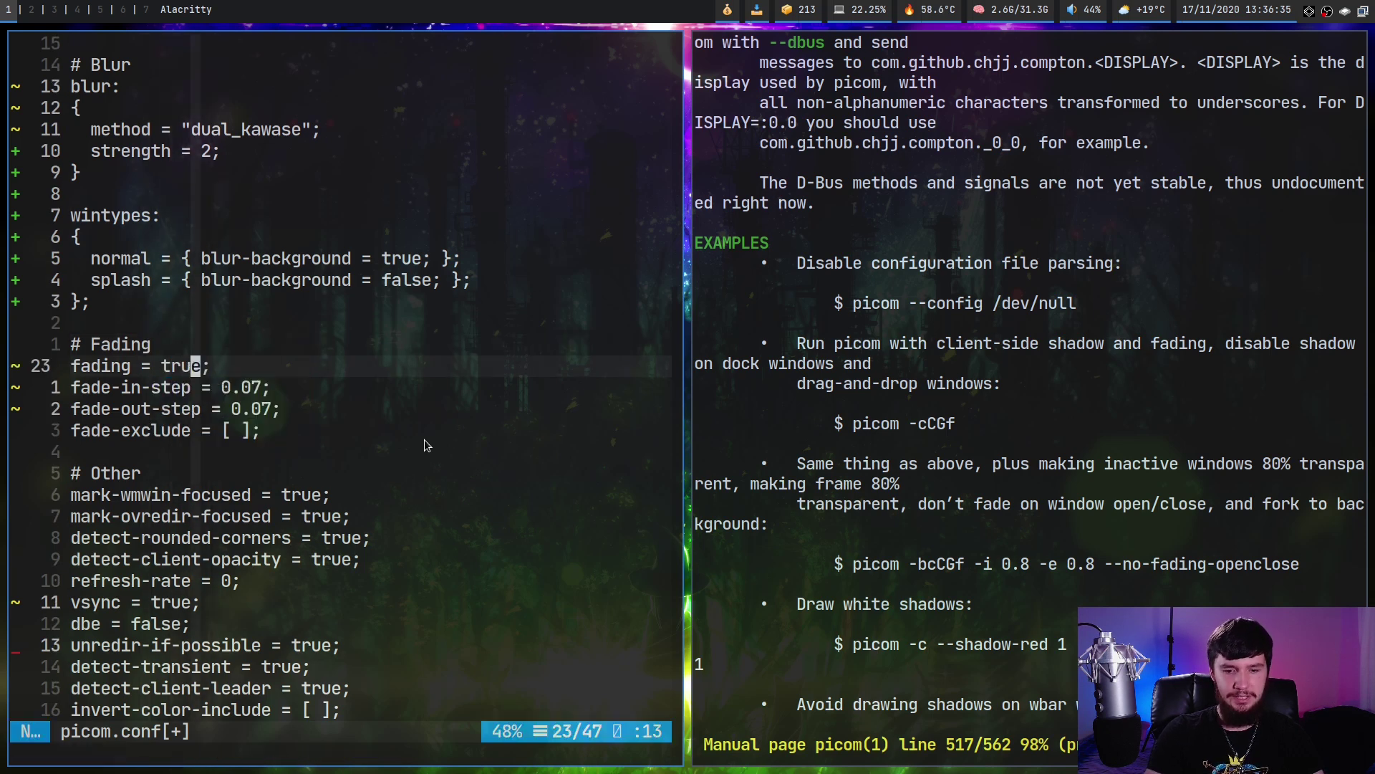
key(colon)
text(w)
key(Return)
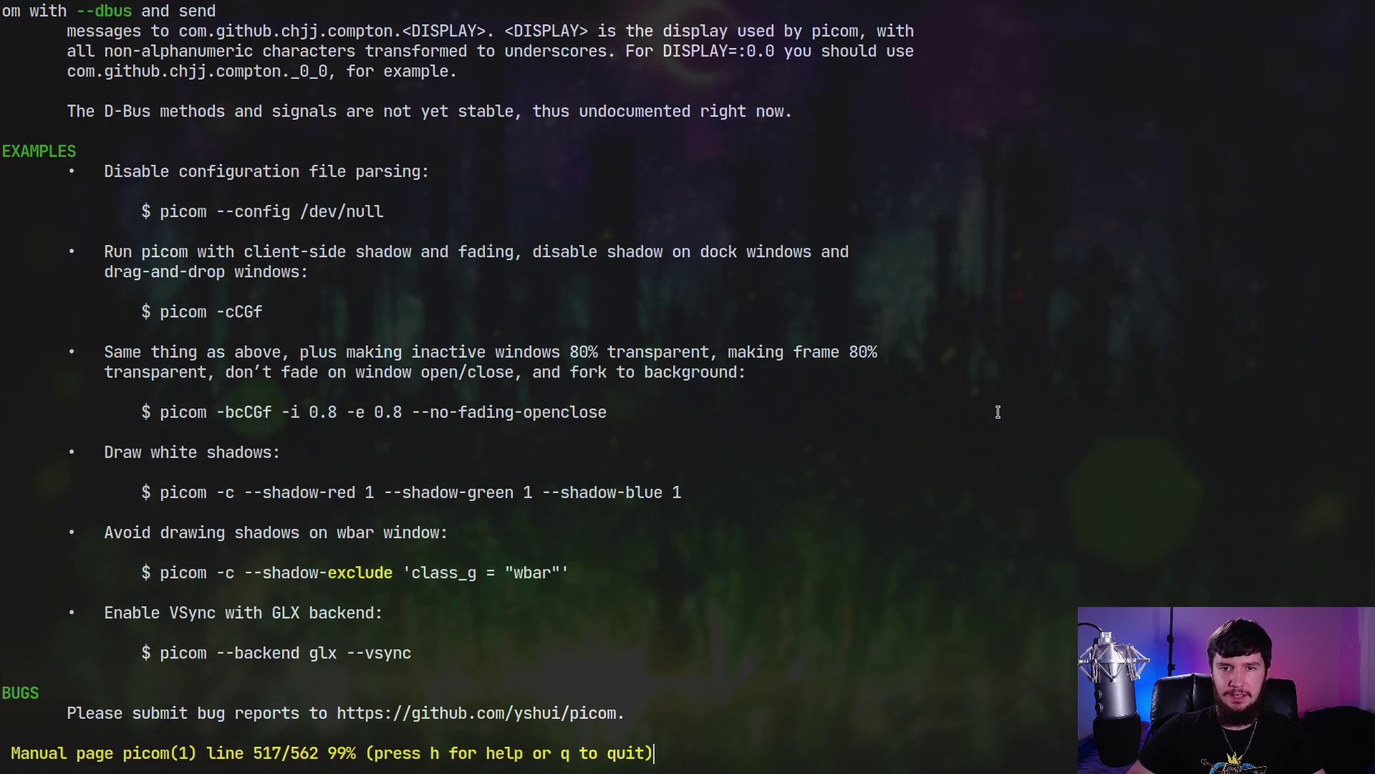
Step: Toggle fullscreen and switch between workspaces 1 and 2, ending with the manual full screen
key(super+f)
key(super+f)
key(super+f)
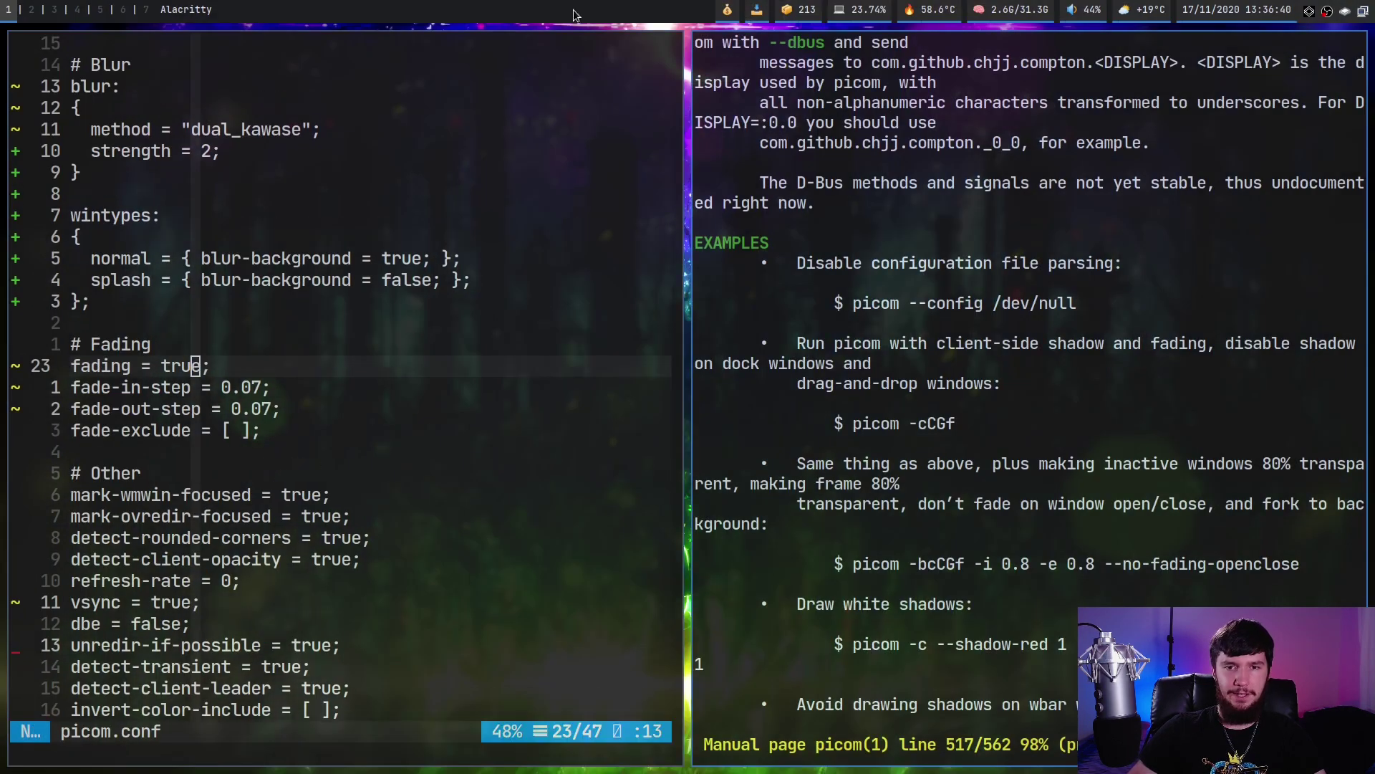
key(super+f)
key(super+2)
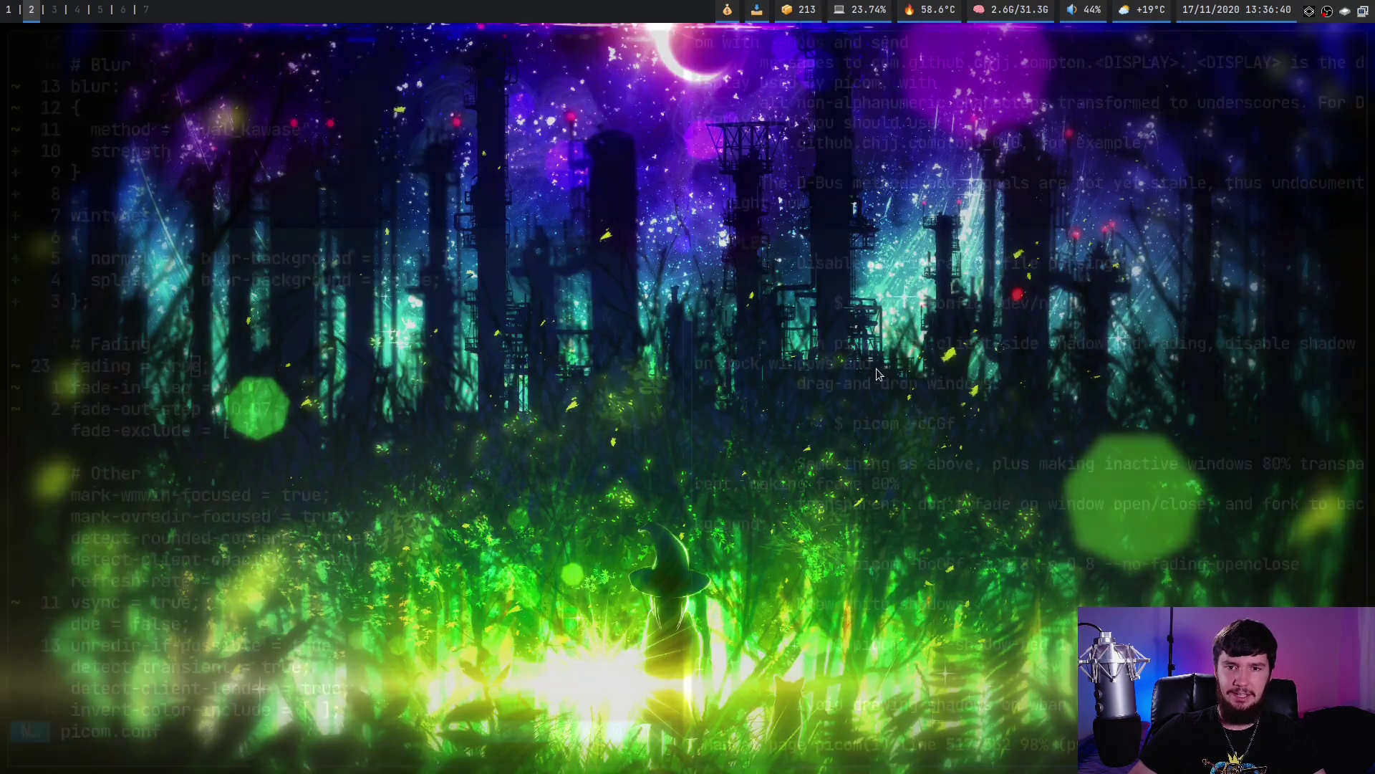
key(super+1)
key(super+2)
key(super+1)
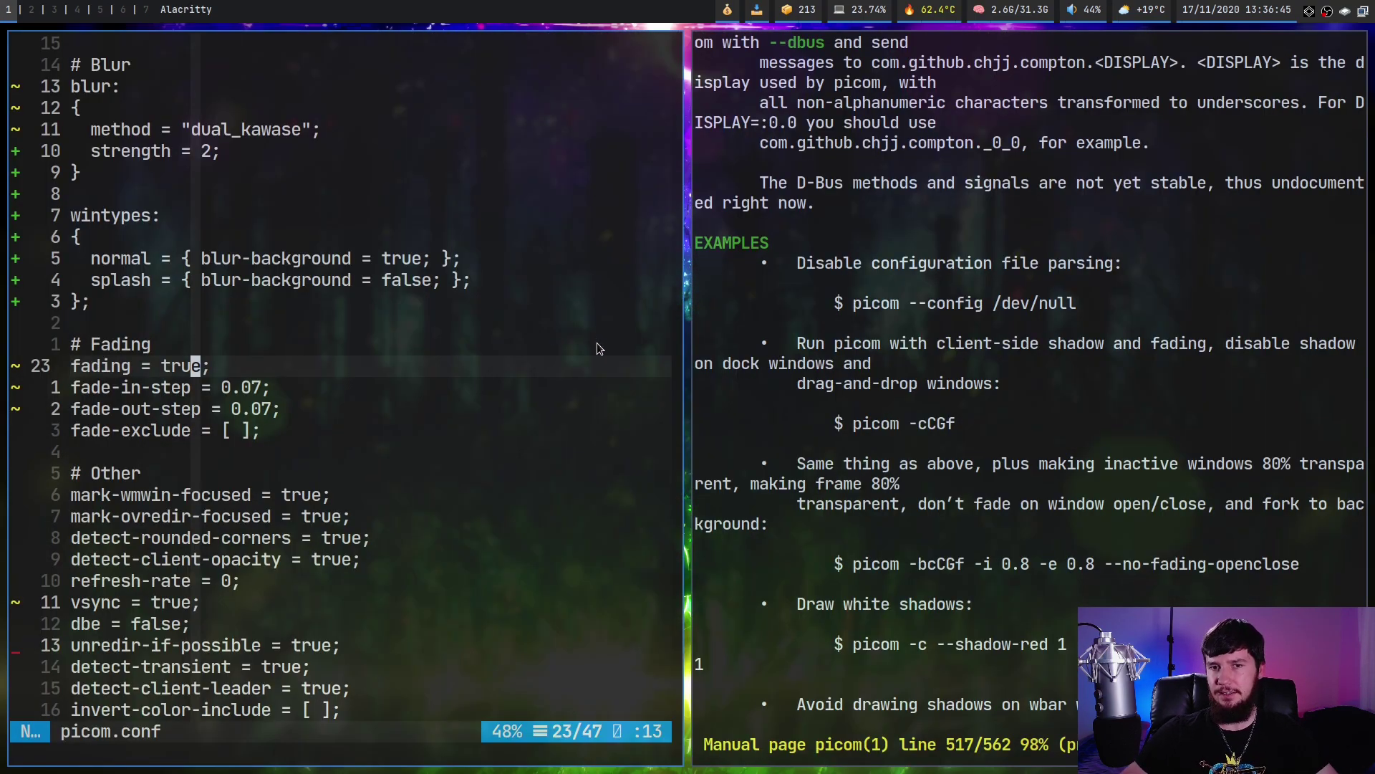
key(super+f)
key(super+2)
key(super+1)
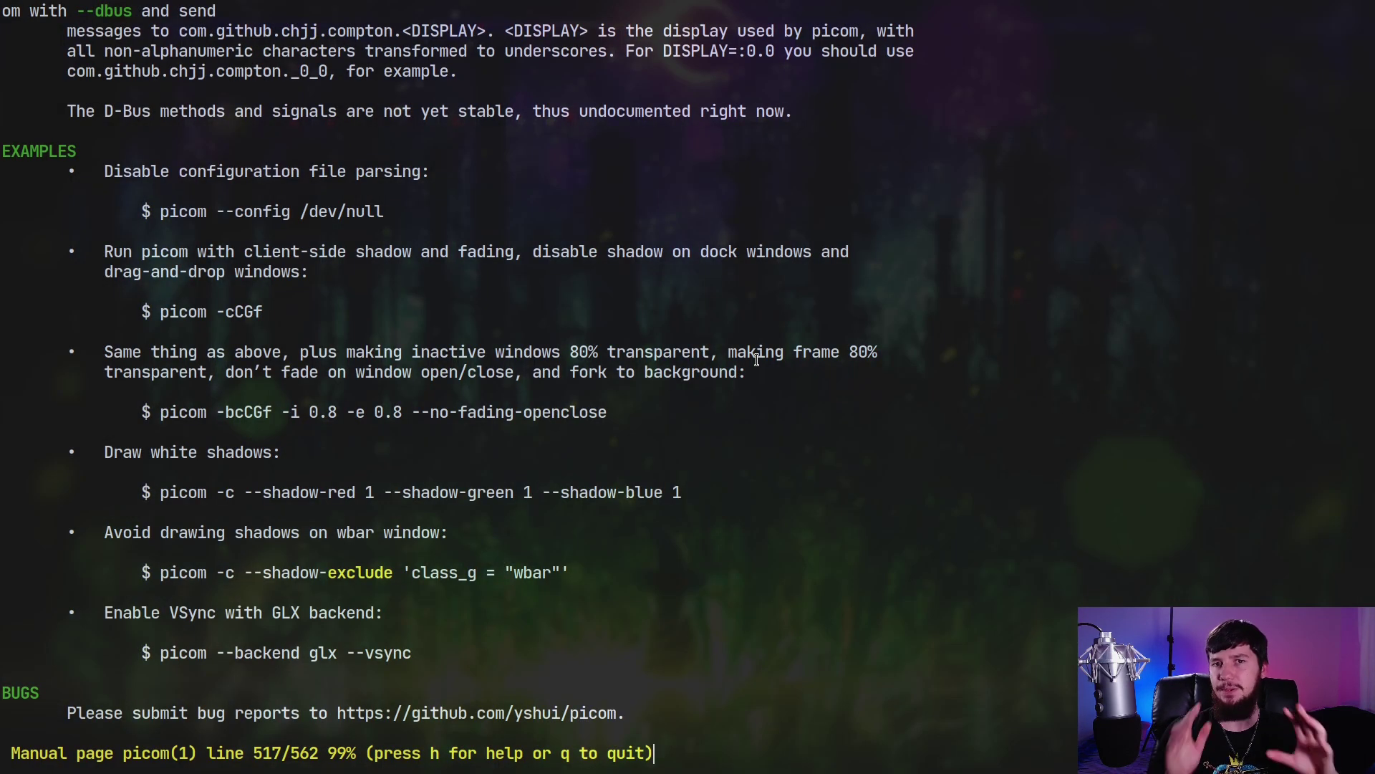
key(super+f)
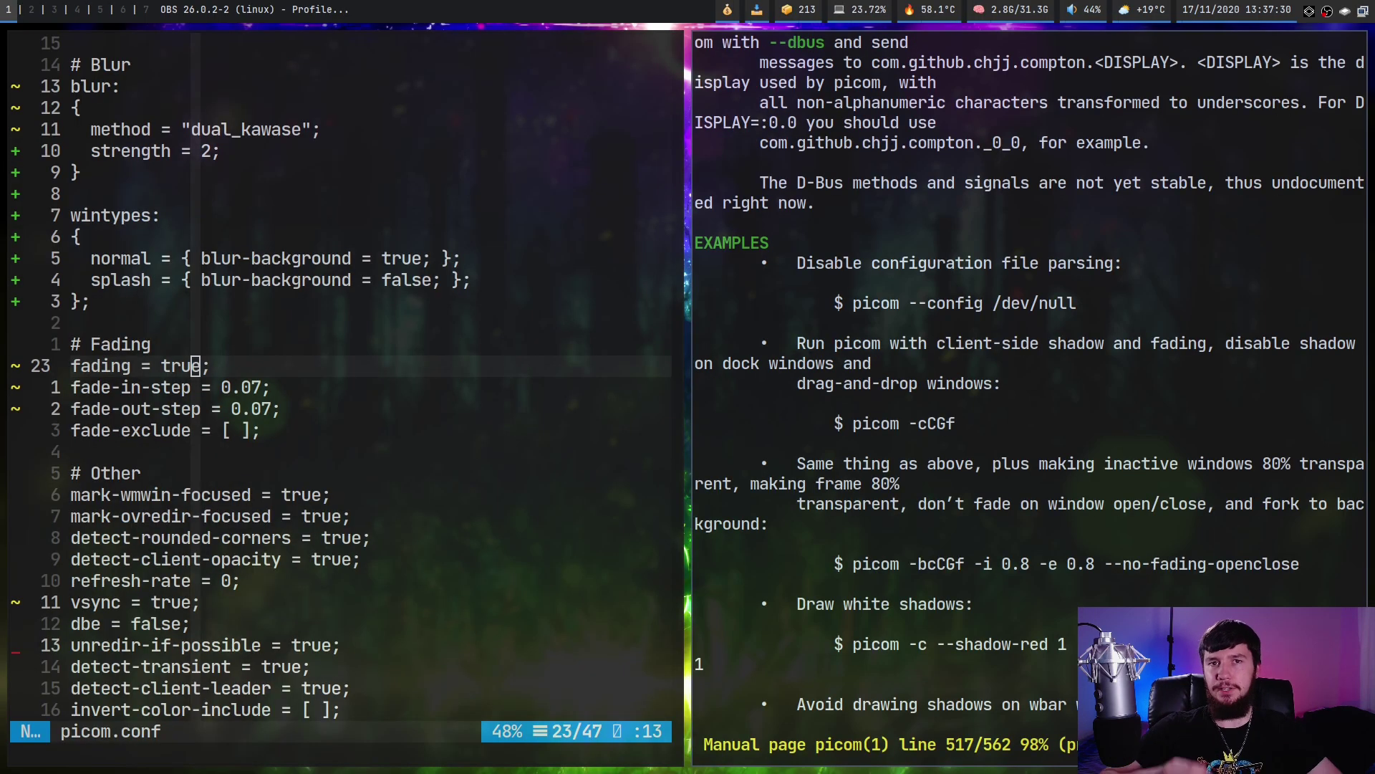